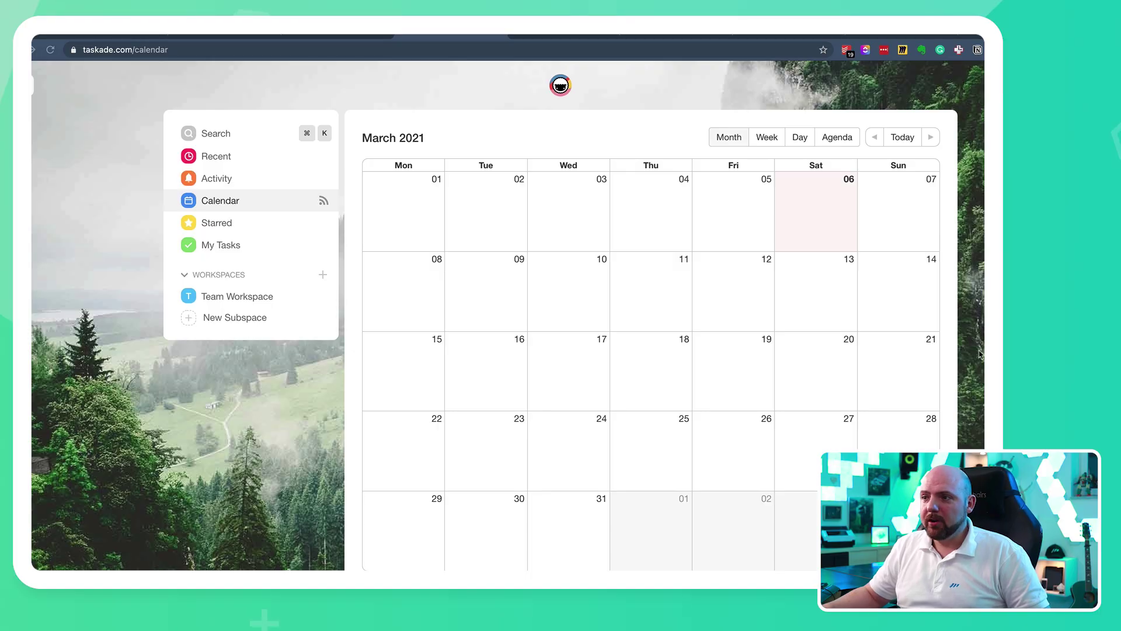
From Search, open Team Workspace to list Guide to Taskade, Untitled and Get Started with Taskade
left_click(213, 134)
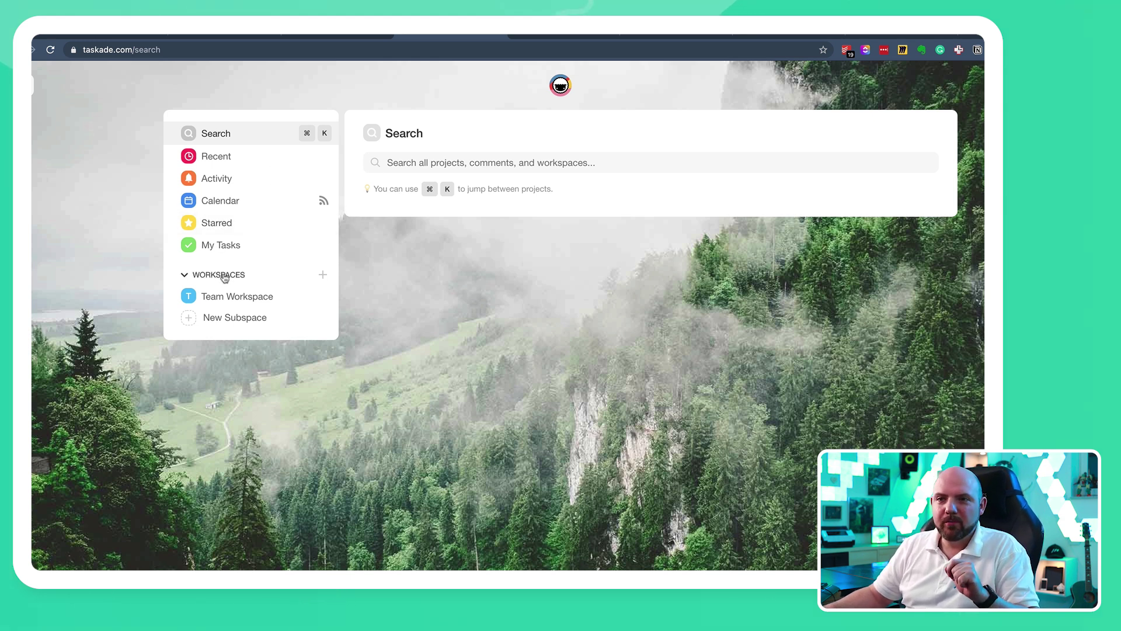
left_click(252, 298)
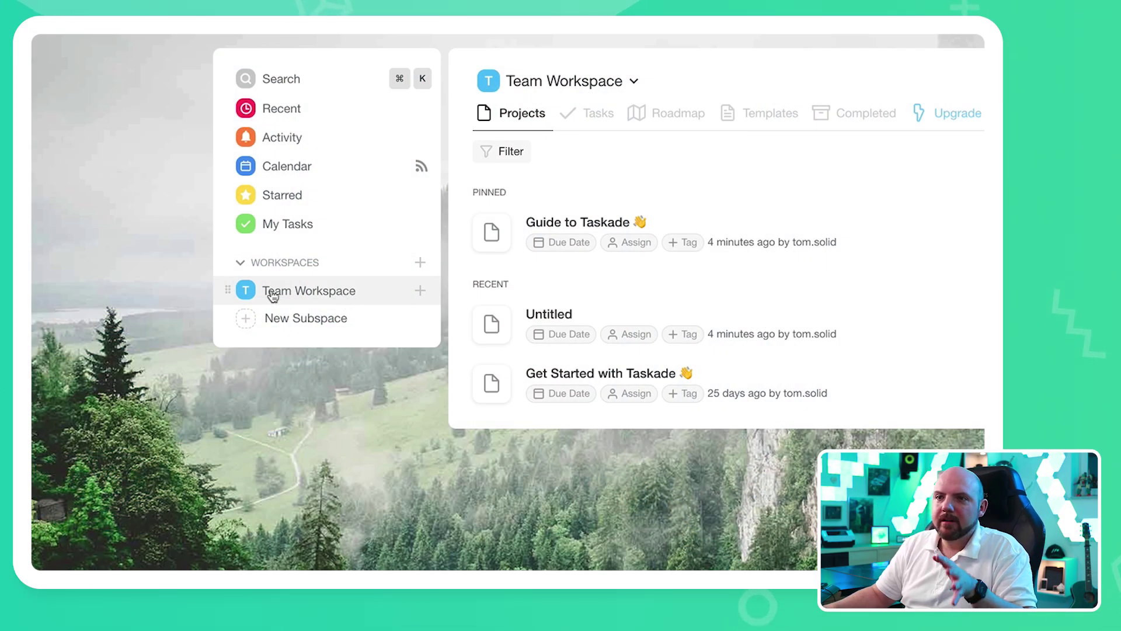
left_click(530, 114)
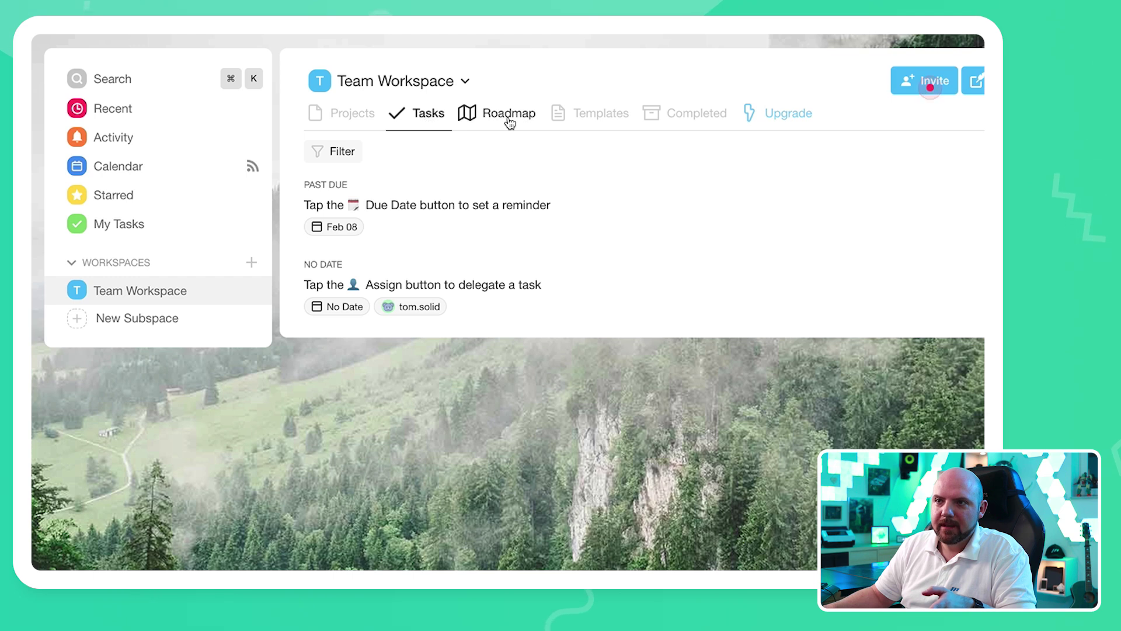
left_click(508, 114)
left_click(601, 116)
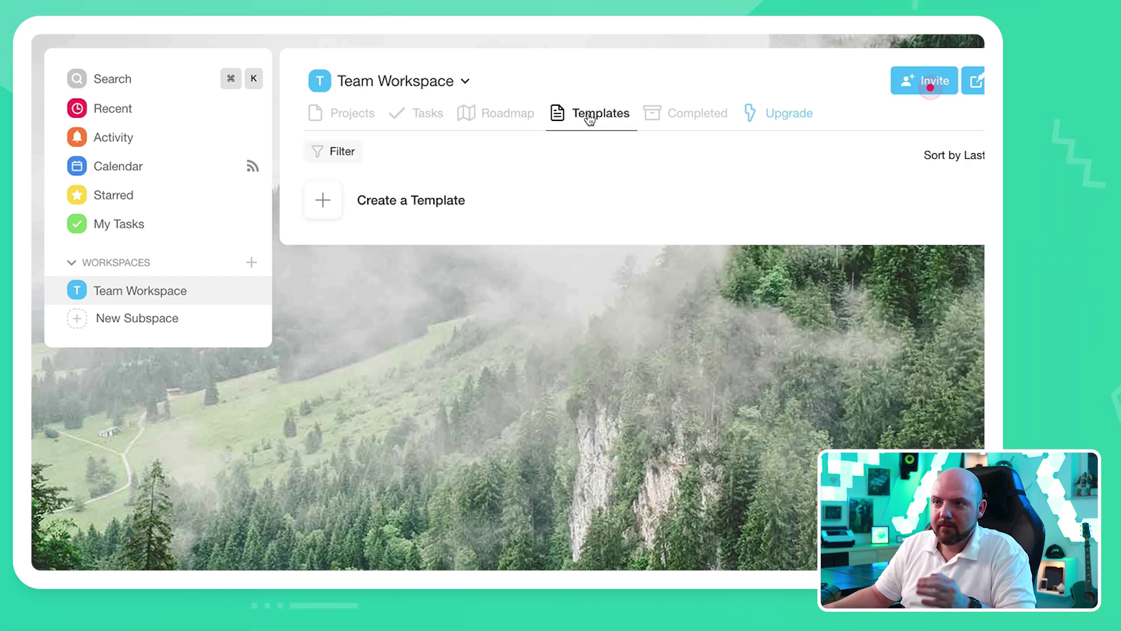
left_click(719, 119)
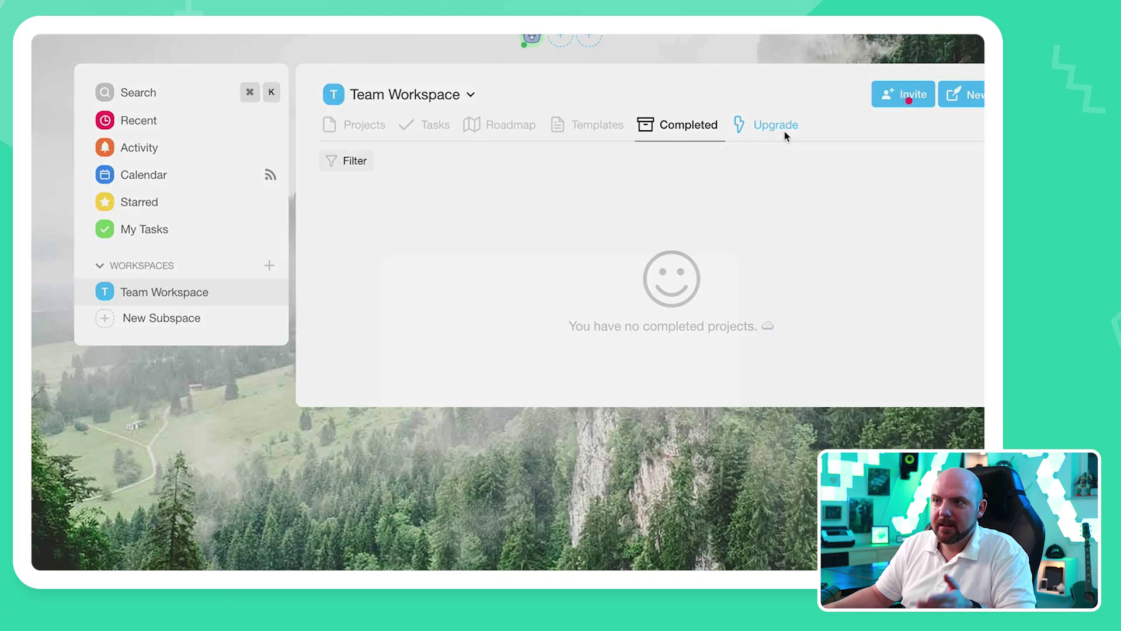
left_click(798, 124)
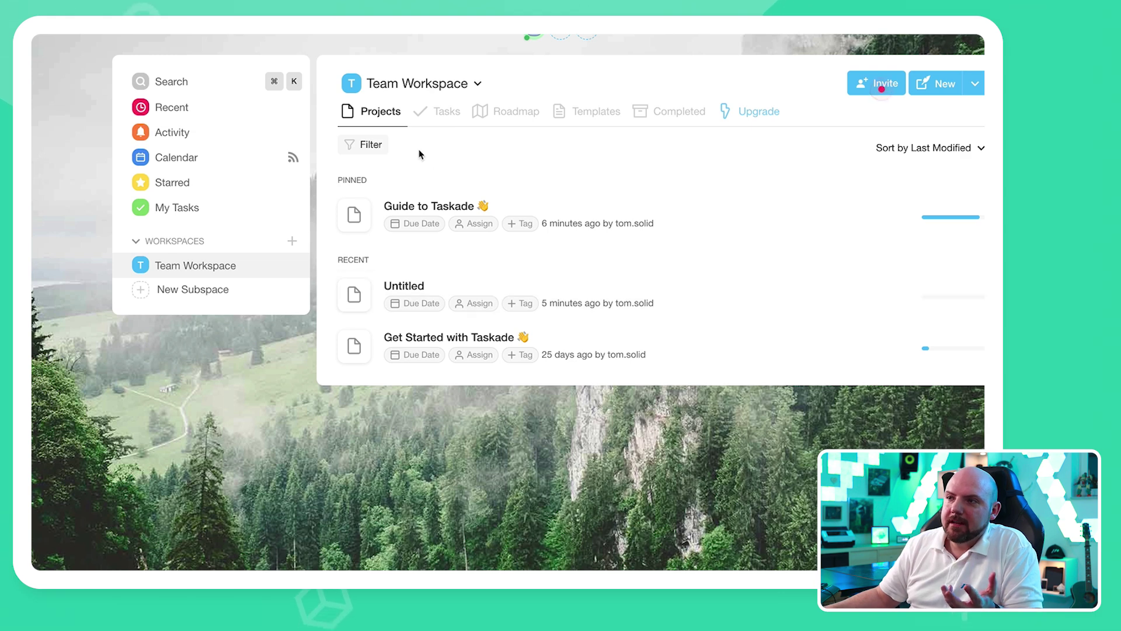
Create a new blank project and title it 'Test Project'
left_click(940, 85)
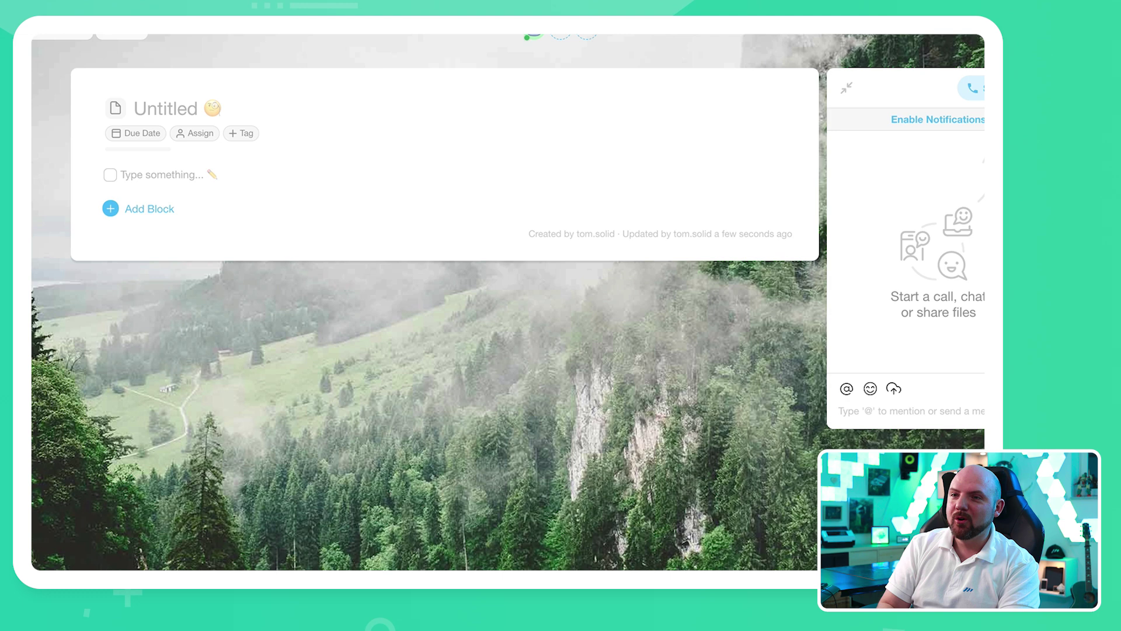
type("Test Project")
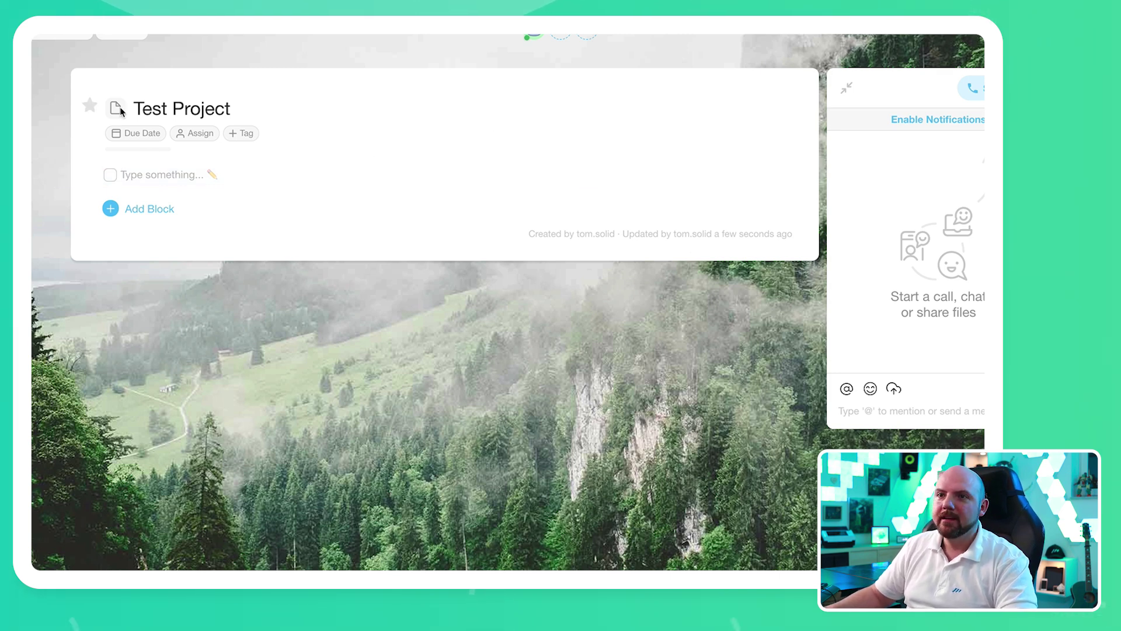
left_click_drag(151, 108, 382, 128)
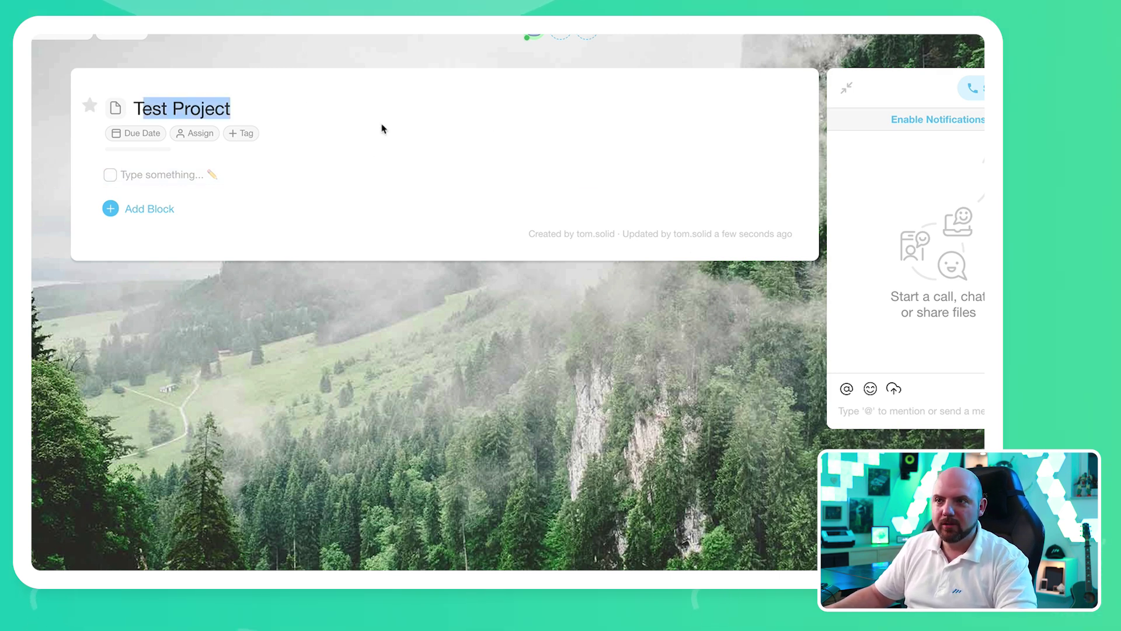
left_click(385, 128)
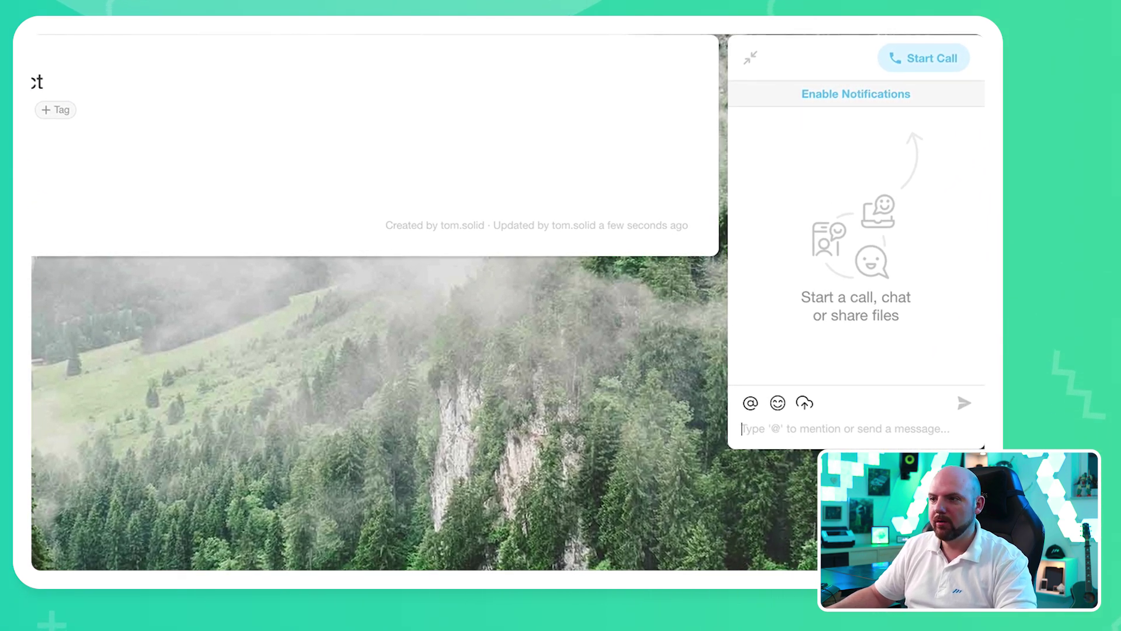
Post 'Hi there new project team' in the project chat
type("Hi there")
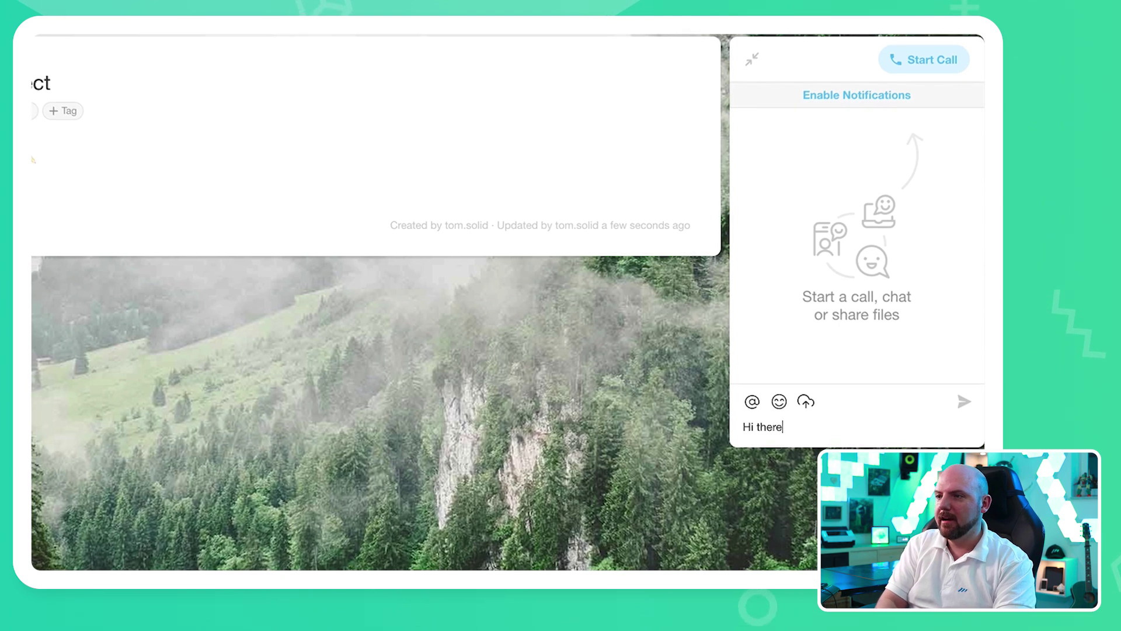
type(" new prjo")
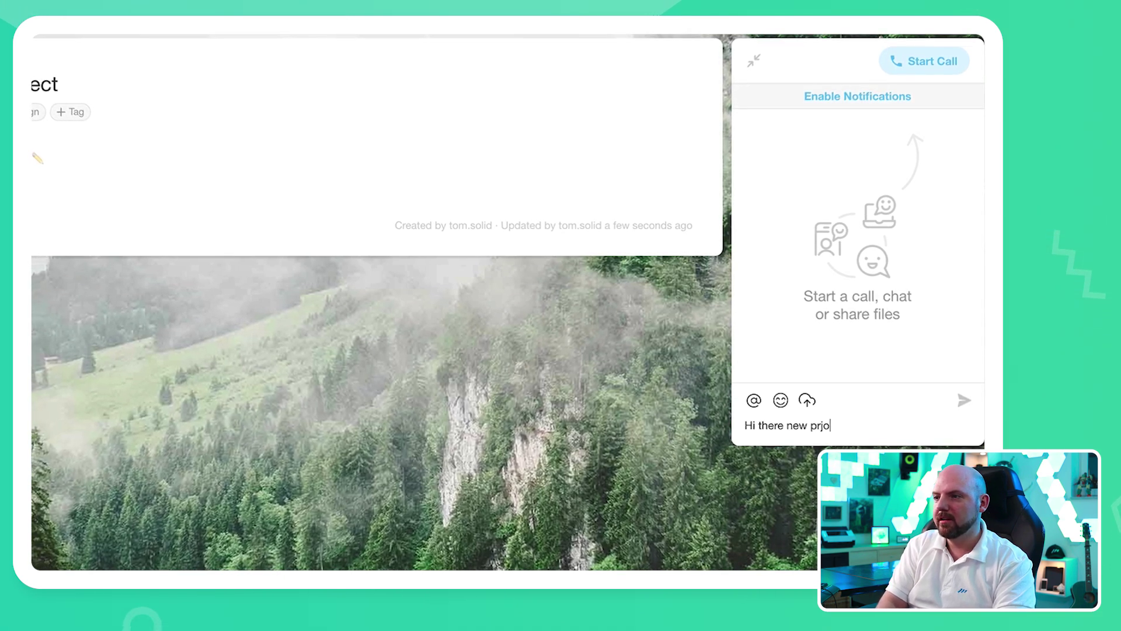
type("oject team")
key("Return")
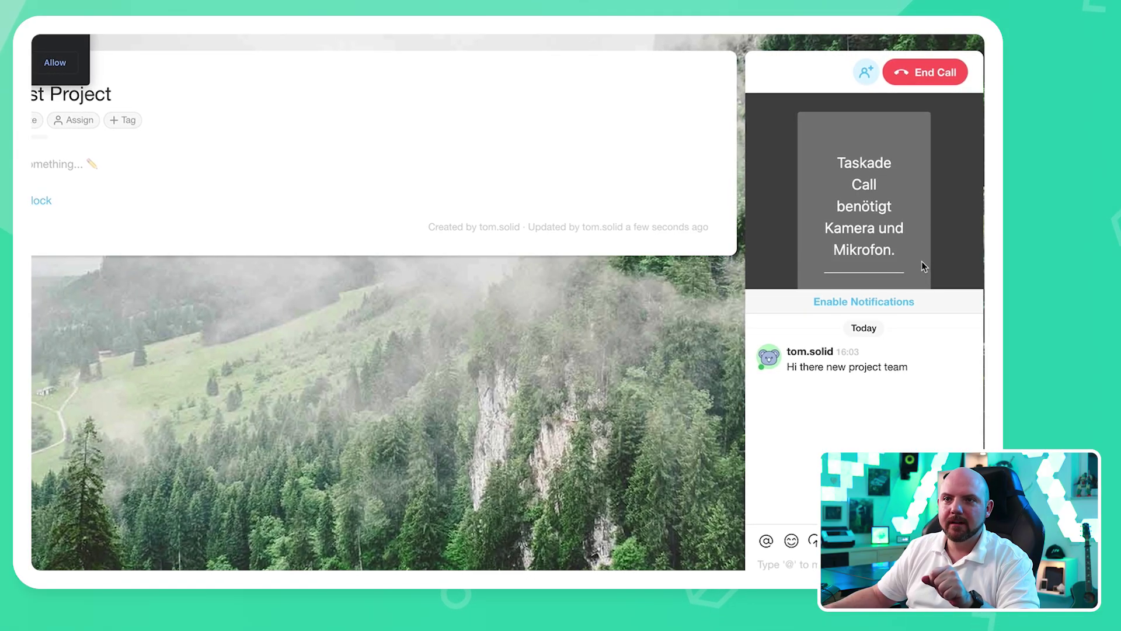
Look over the project's invite options, then hang up the running call
left_click(866, 74)
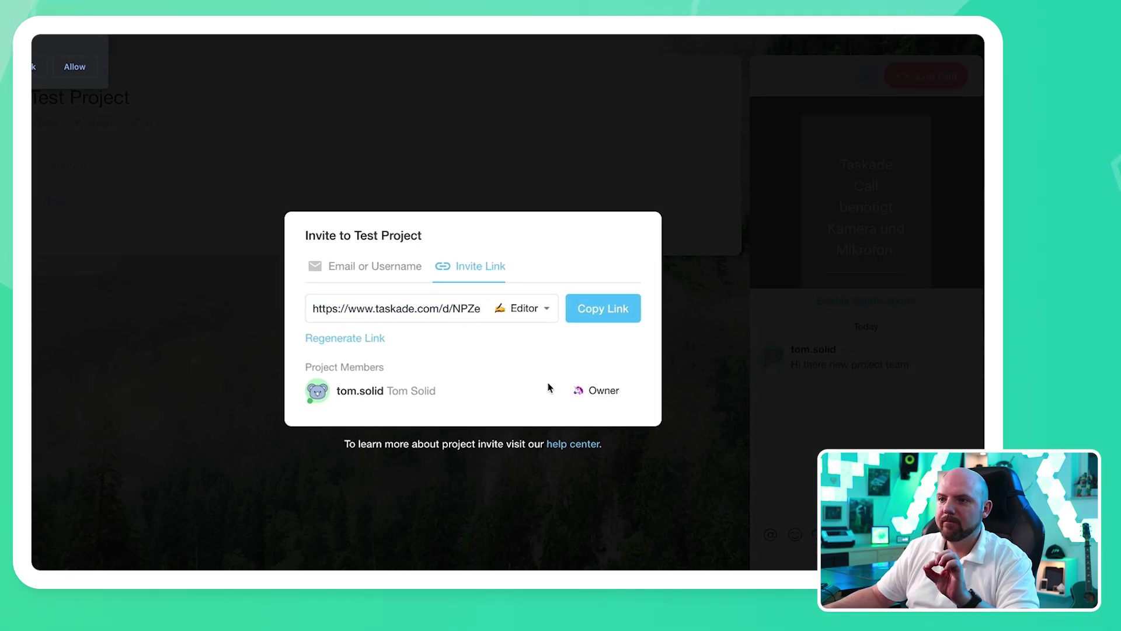
left_click(706, 321)
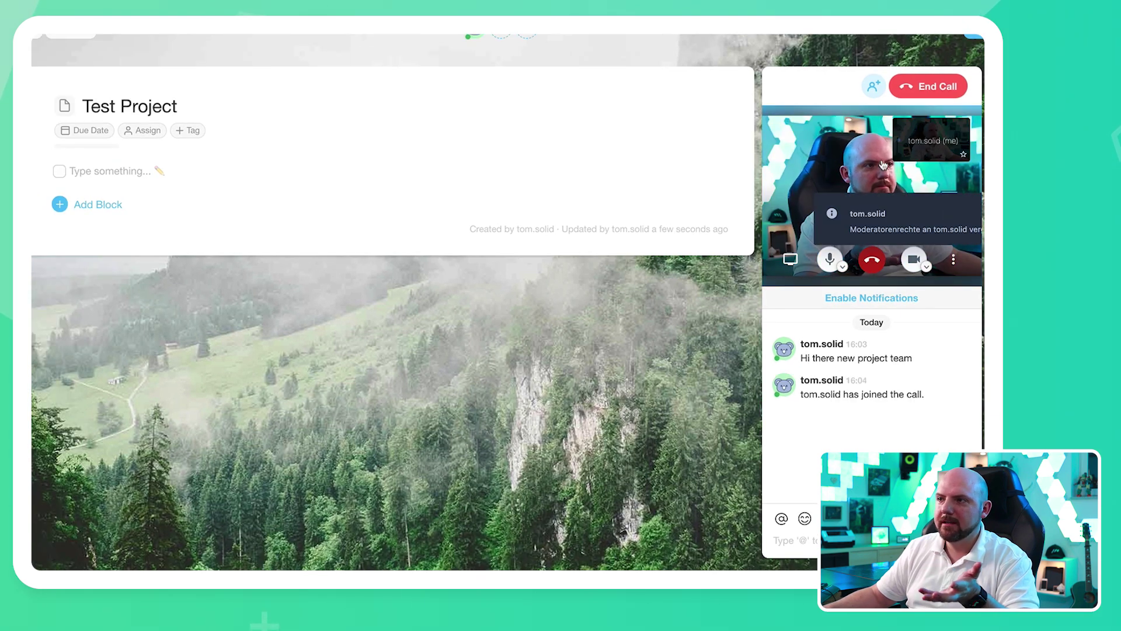
left_click(874, 86)
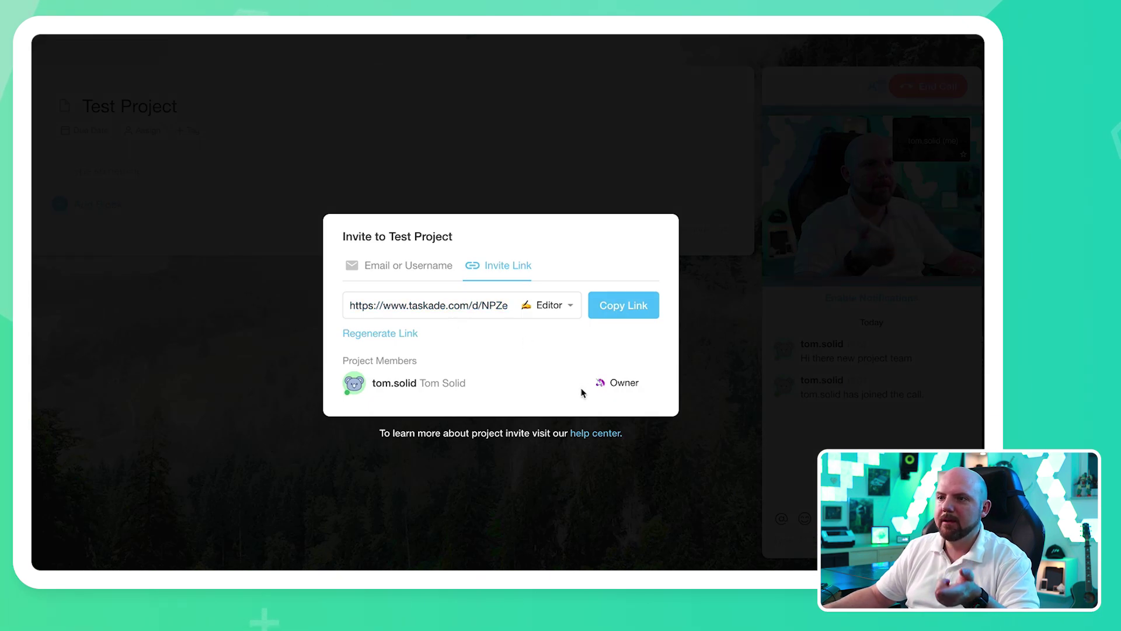
left_click(580, 471)
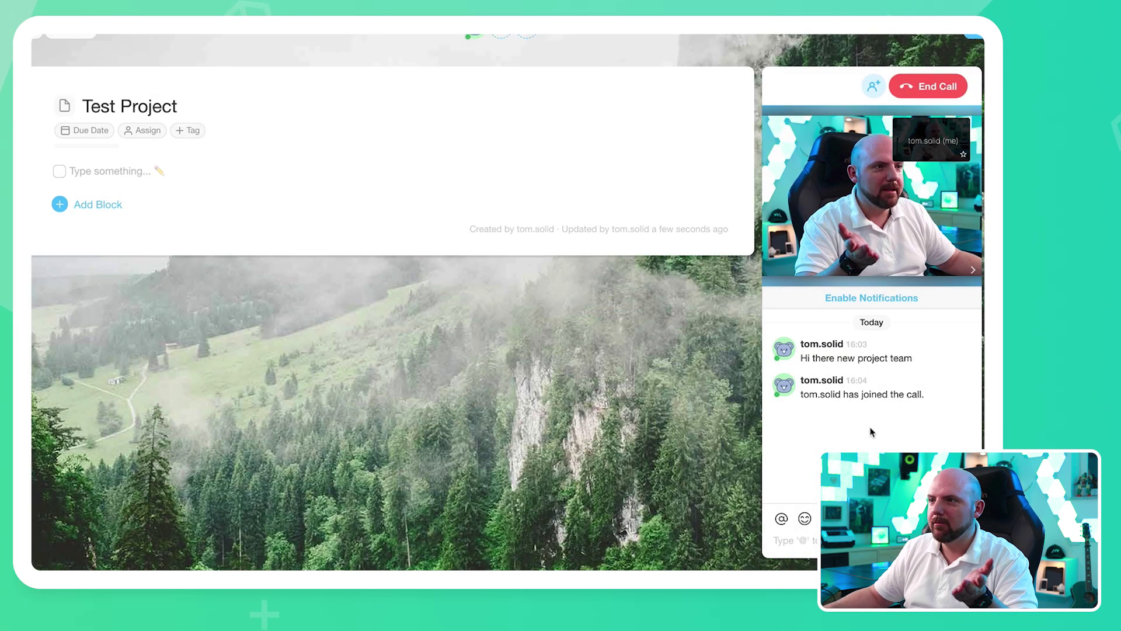
mouse_move(870, 260)
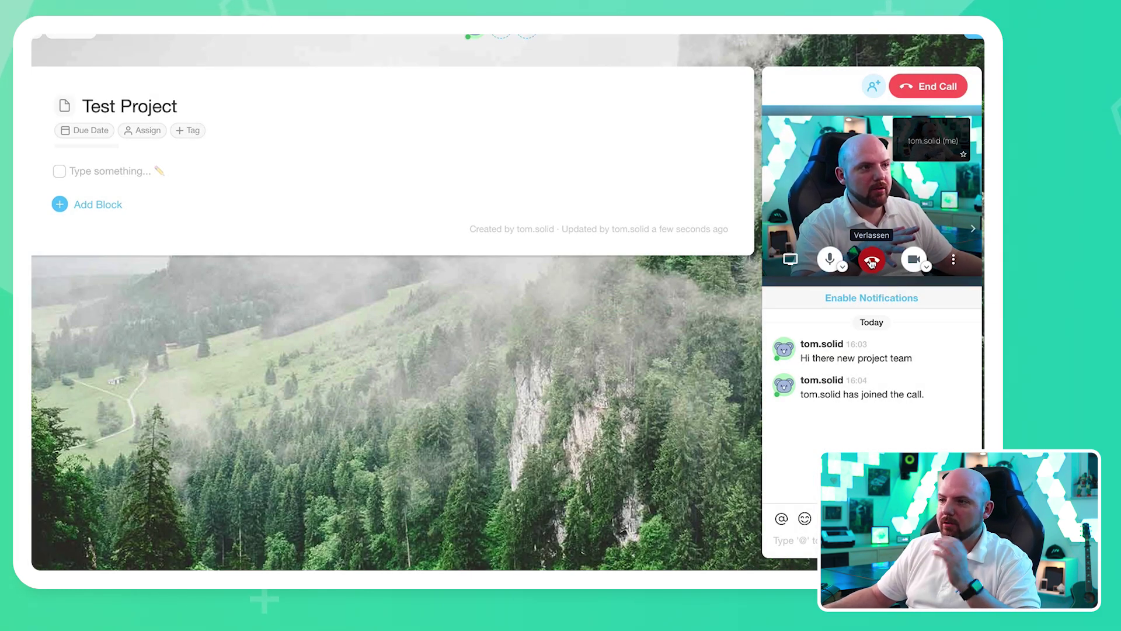
left_click(871, 262)
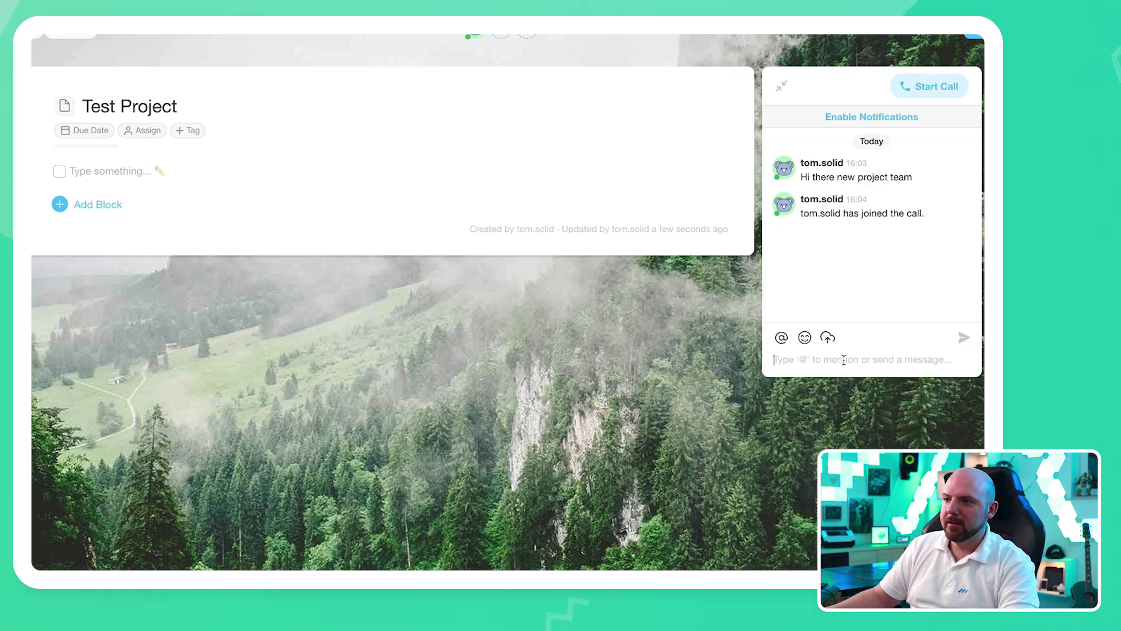
Post the short test message 'kwef' in the project chat
type("kwef")
key("Return")
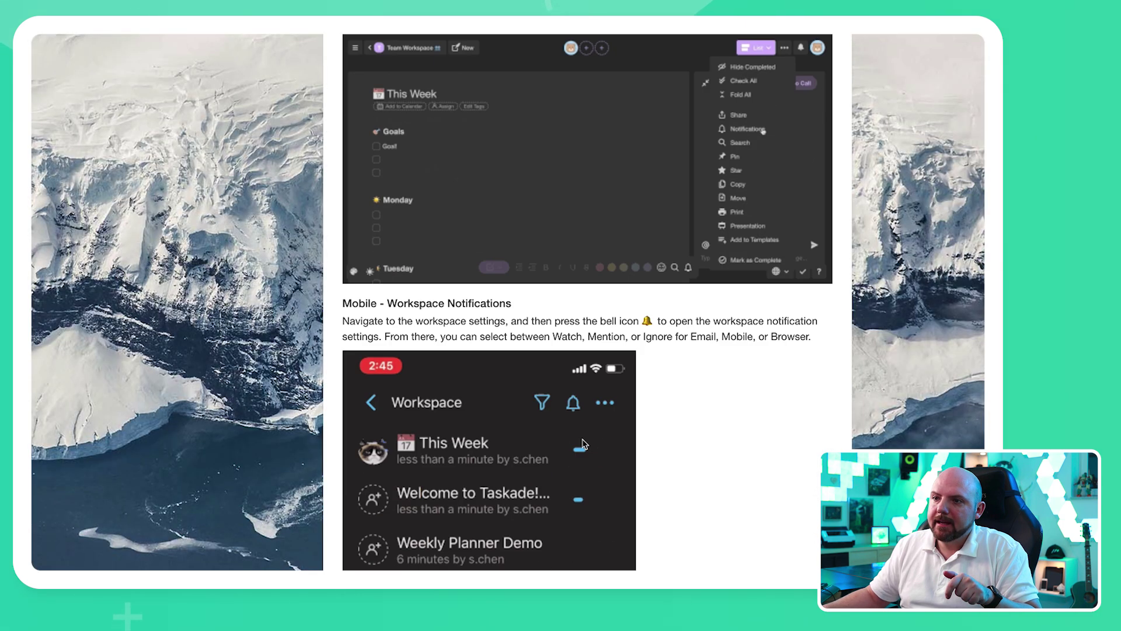
scroll(604, 428, "down", 4)
scroll(604, 429, "down", 3)
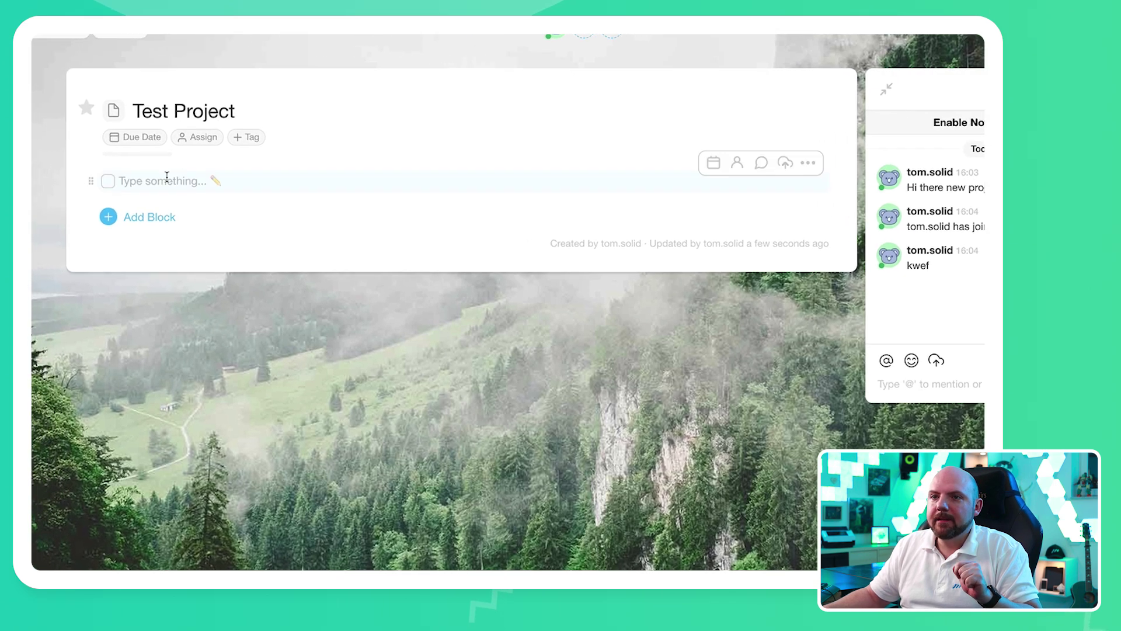
Add a task 'Test' and mark it as done
left_click(109, 171)
type("Test task")
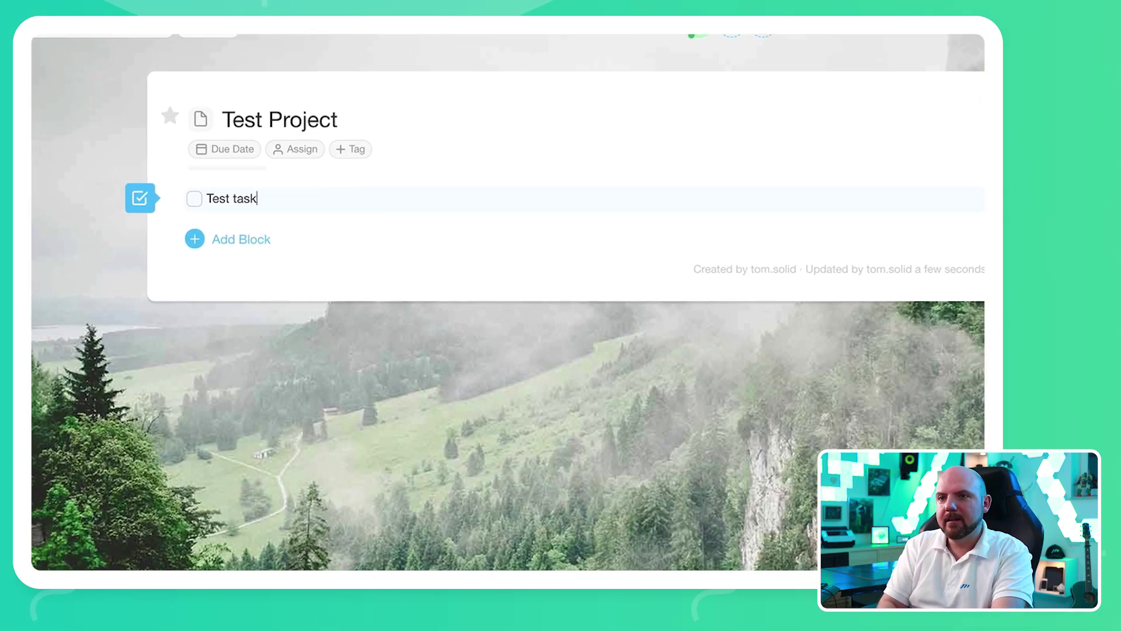
key("Return")
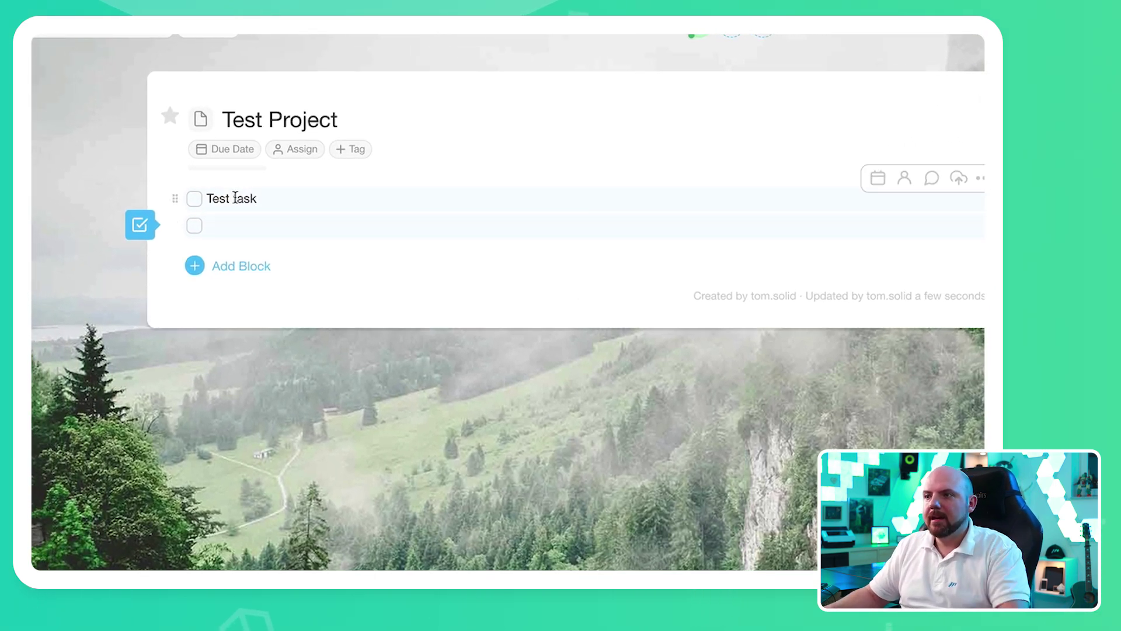
left_click(198, 198)
Add 'Another task' and give it a round checkbox format
type("Another")
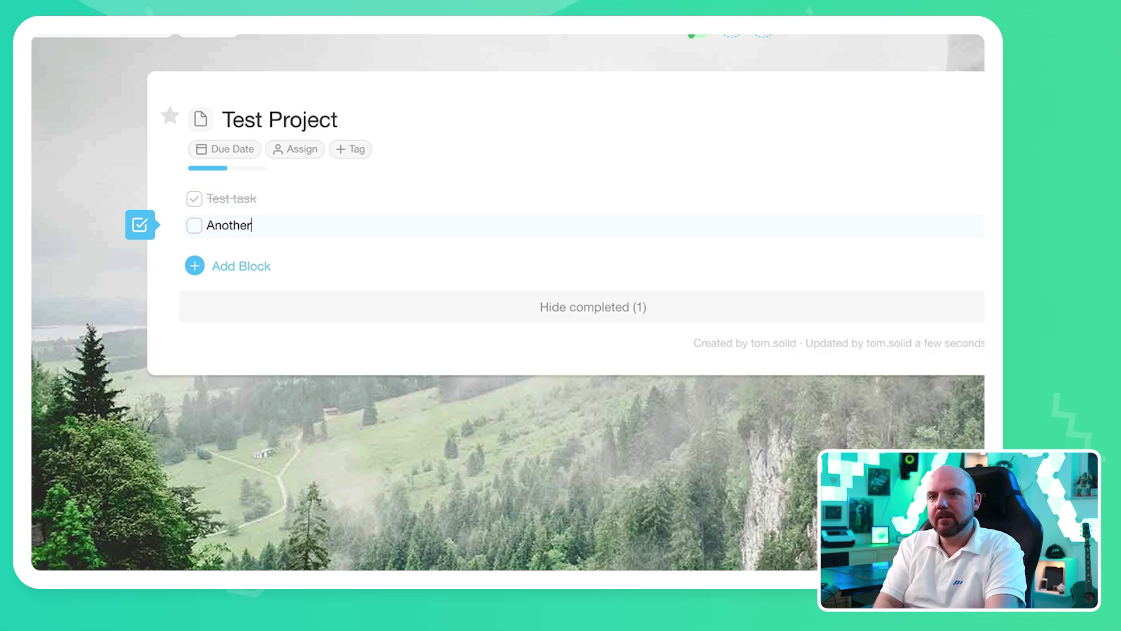
type(" task")
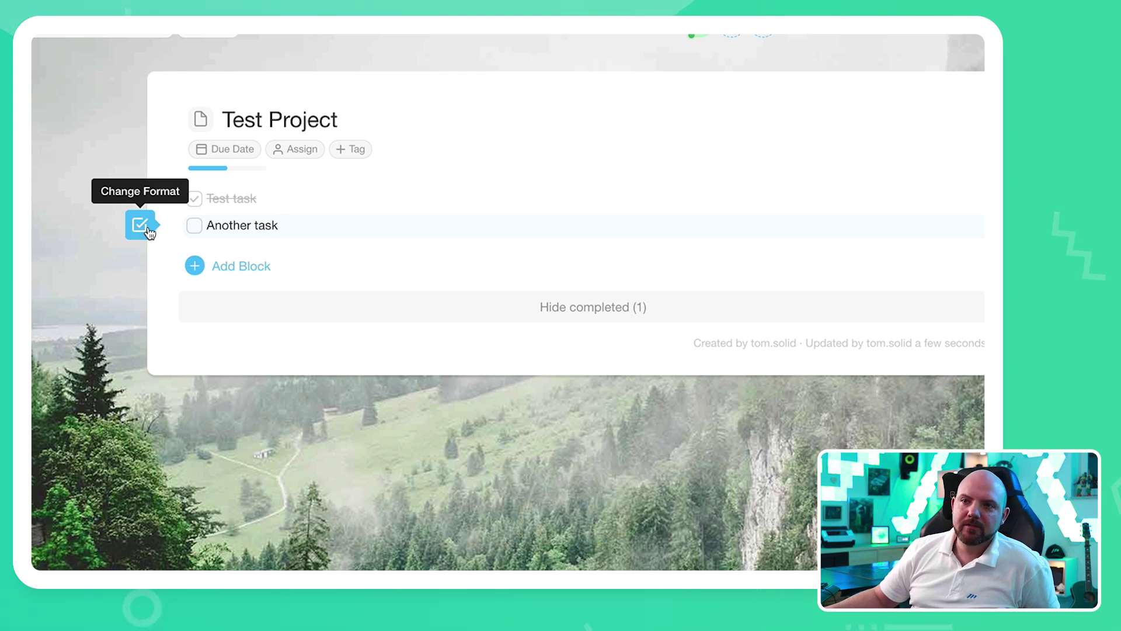
left_click(144, 231)
left_click(145, 202)
left_click(146, 226)
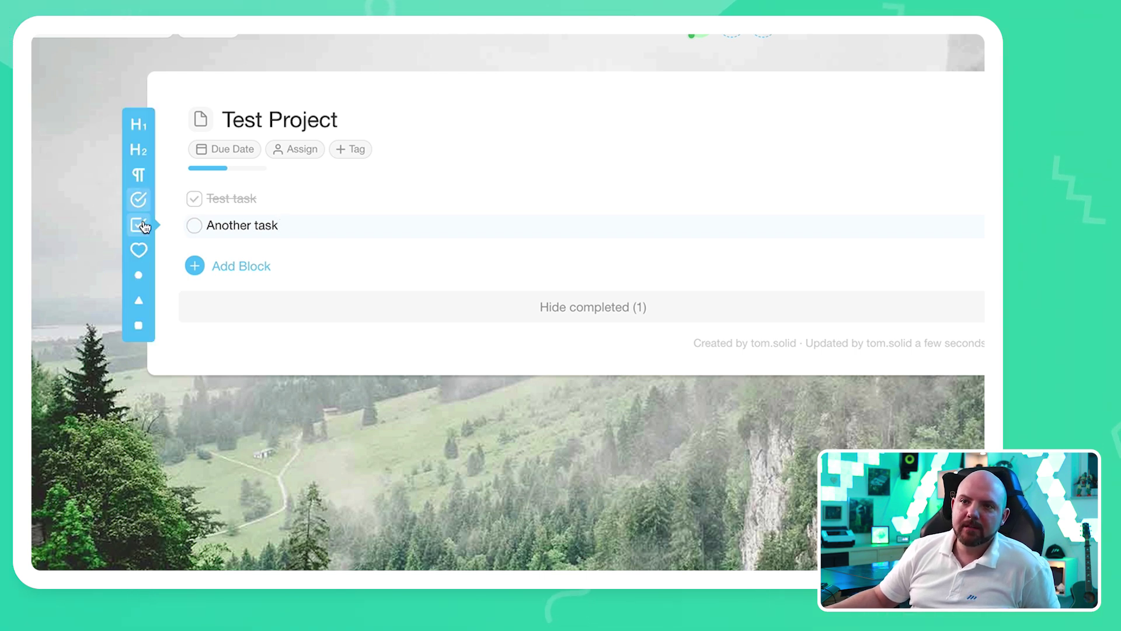
Add tasks dfgdfg, dfegdf and dfghaq53tj to the list
left_click(313, 226)
key("Return")
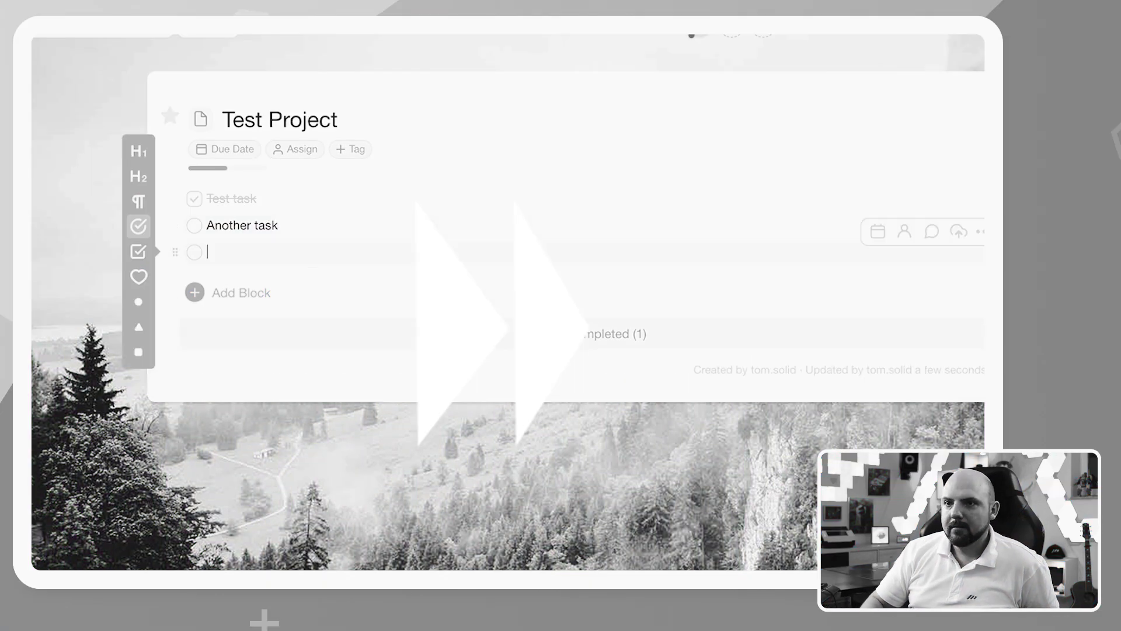
type("dfg")
key("Return")
key("Return")
type("dfegdf")
key("Up")
type("df")
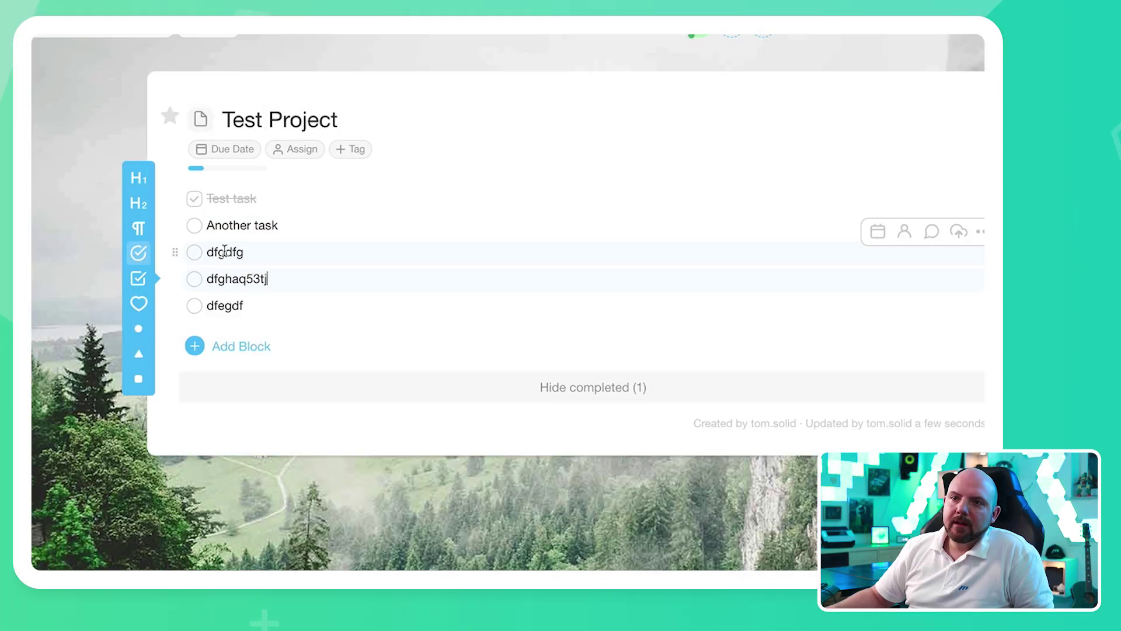
Indent dfghaq53tj under dfgdfg and add a new subtask efwq beneath it
key("Tab")
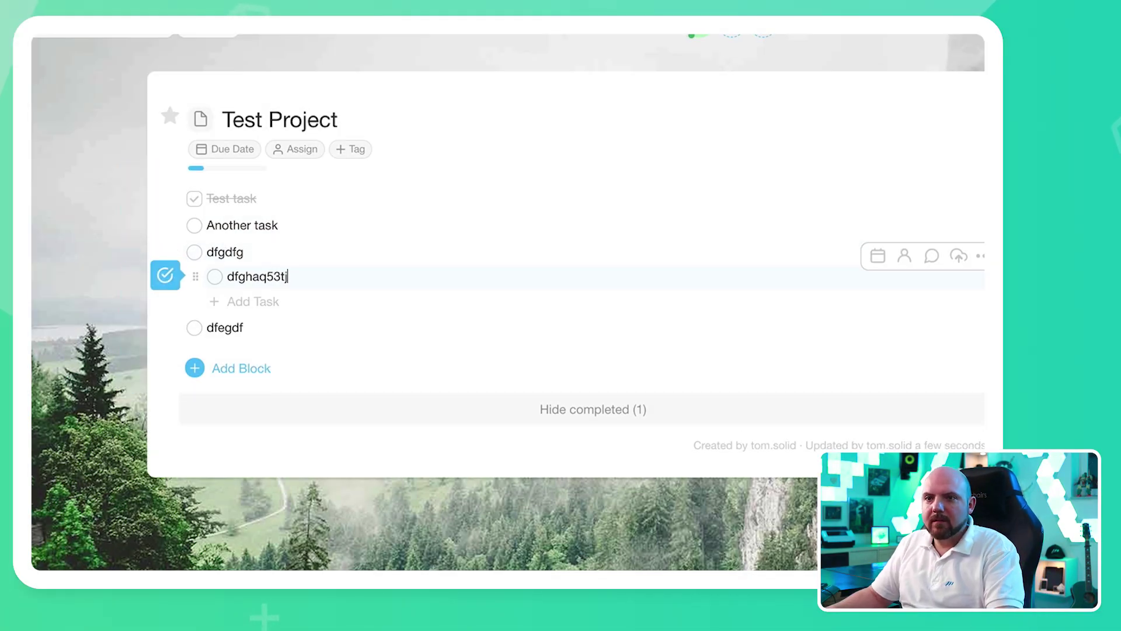
left_click(251, 326)
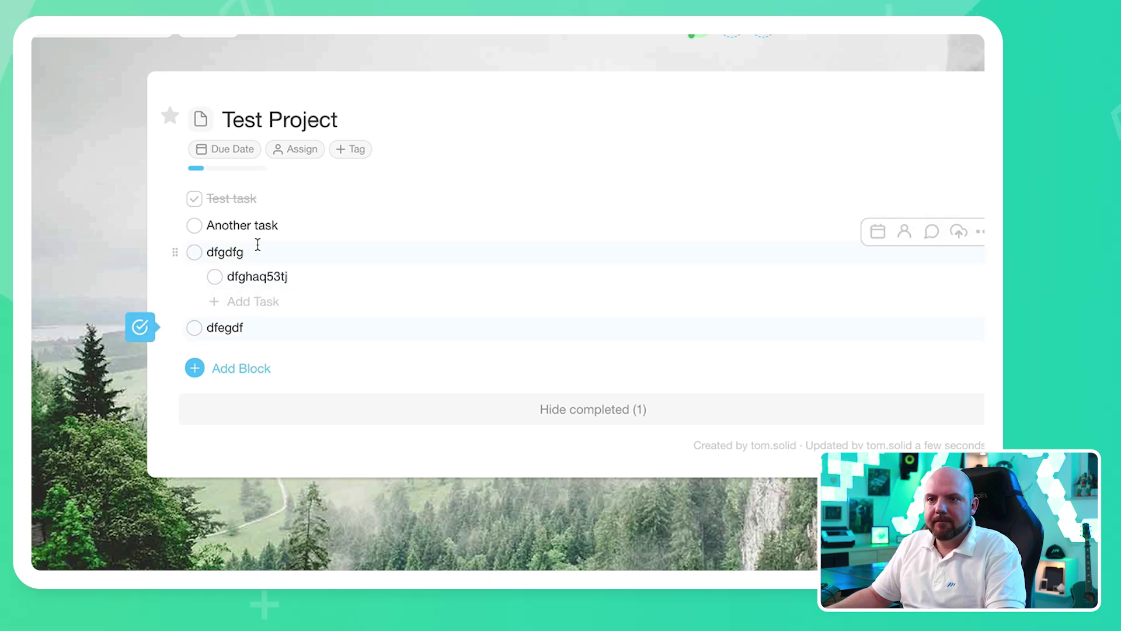
left_click(278, 301)
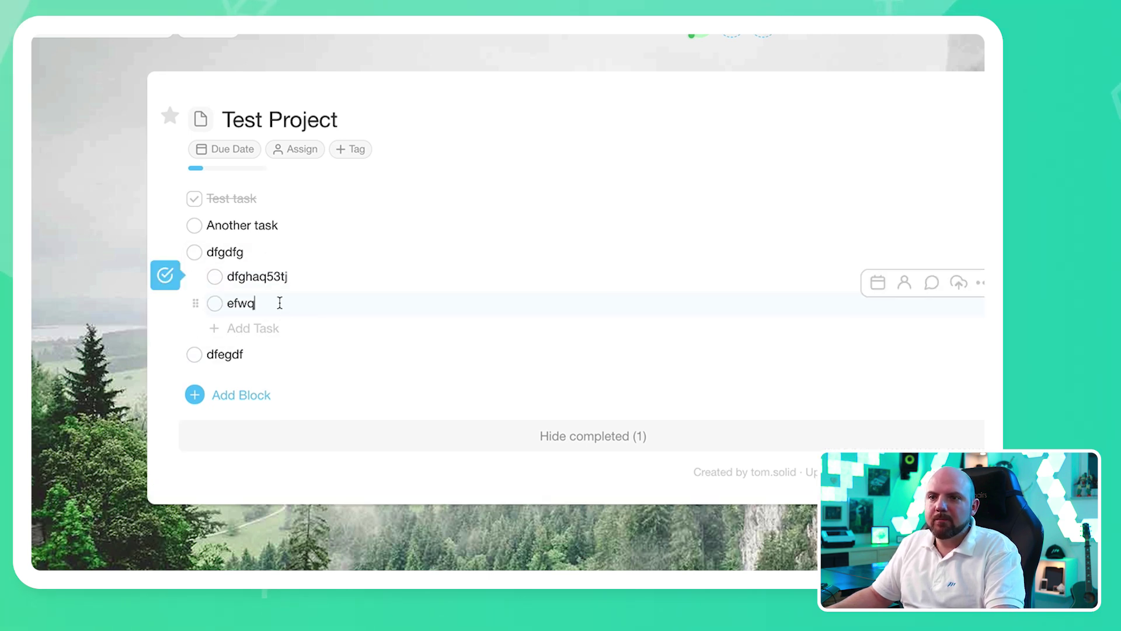
left_click(389, 285)
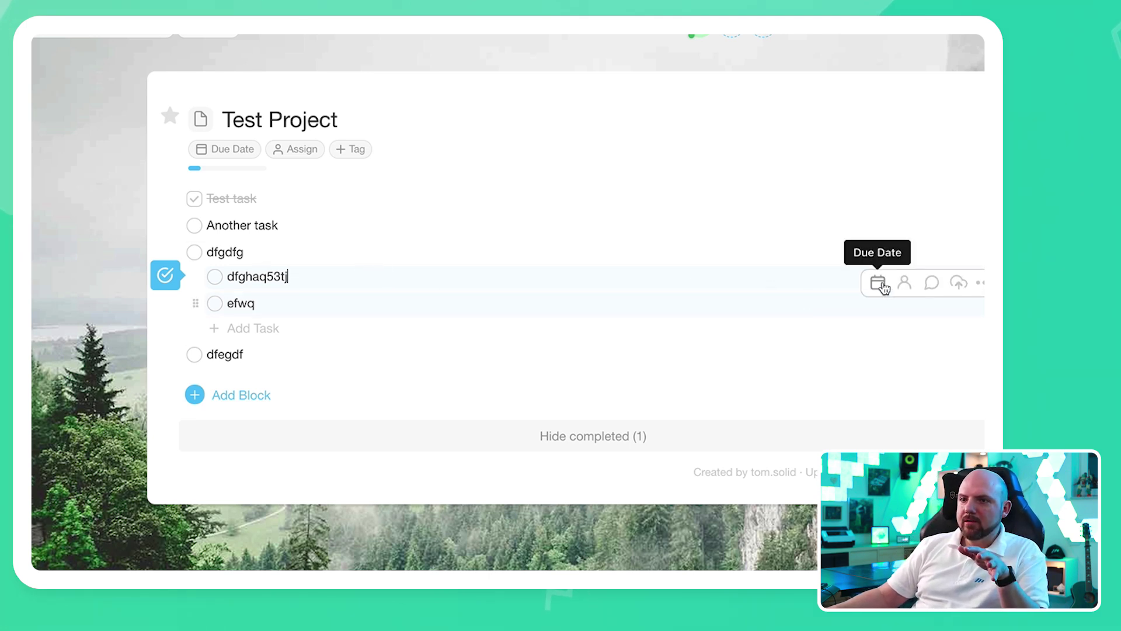
Give subtask efwq a due date of March 6
left_click(878, 283)
left_click(305, 412)
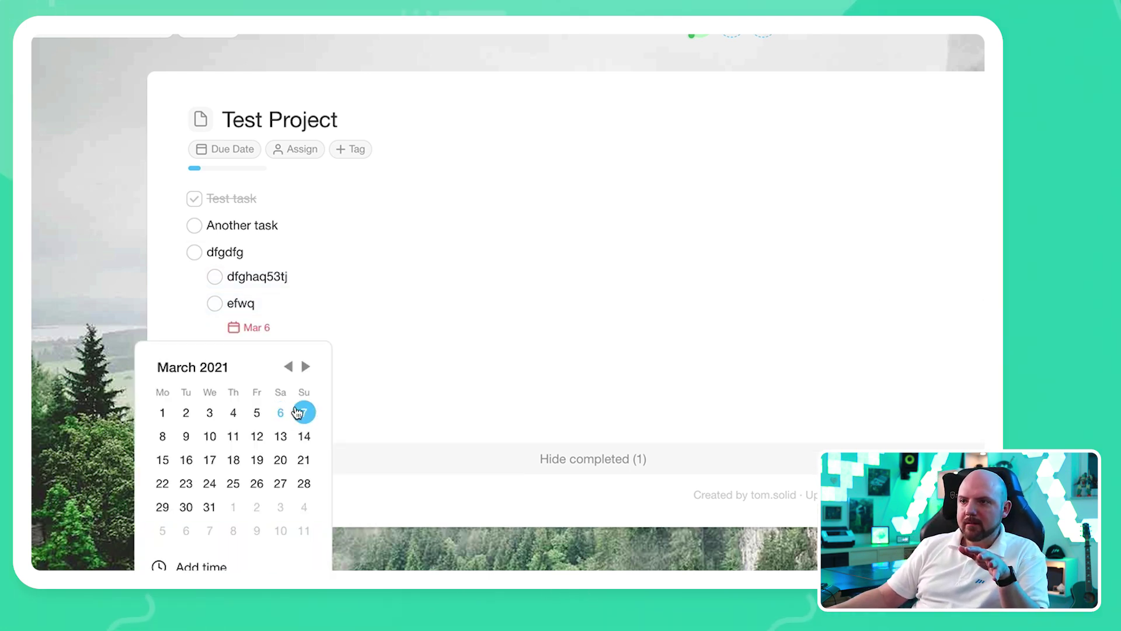
left_click(353, 290)
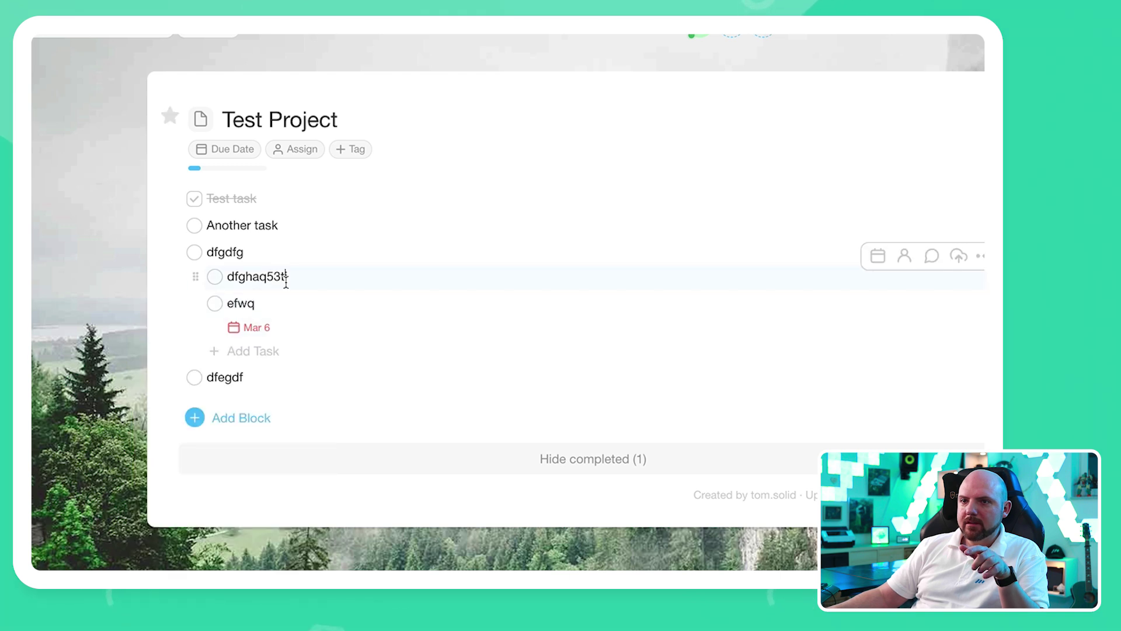
Assign subtask dfghaq53tj to a team member
left_click(904, 256)
left_click(274, 366)
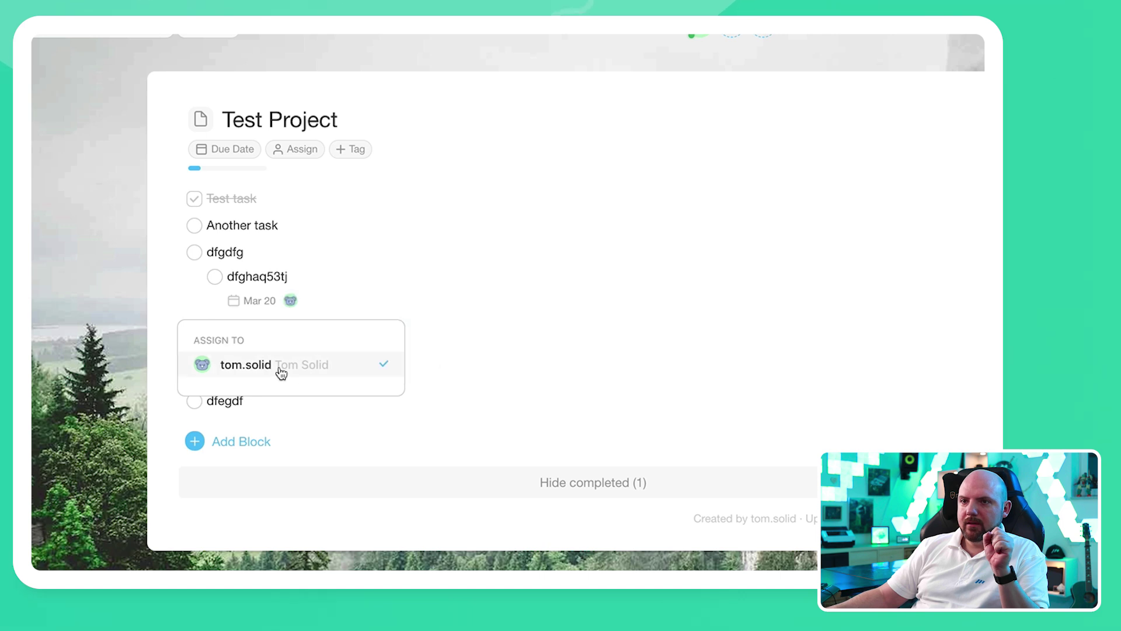
left_click(222, 366)
left_click(201, 368)
left_click(326, 314)
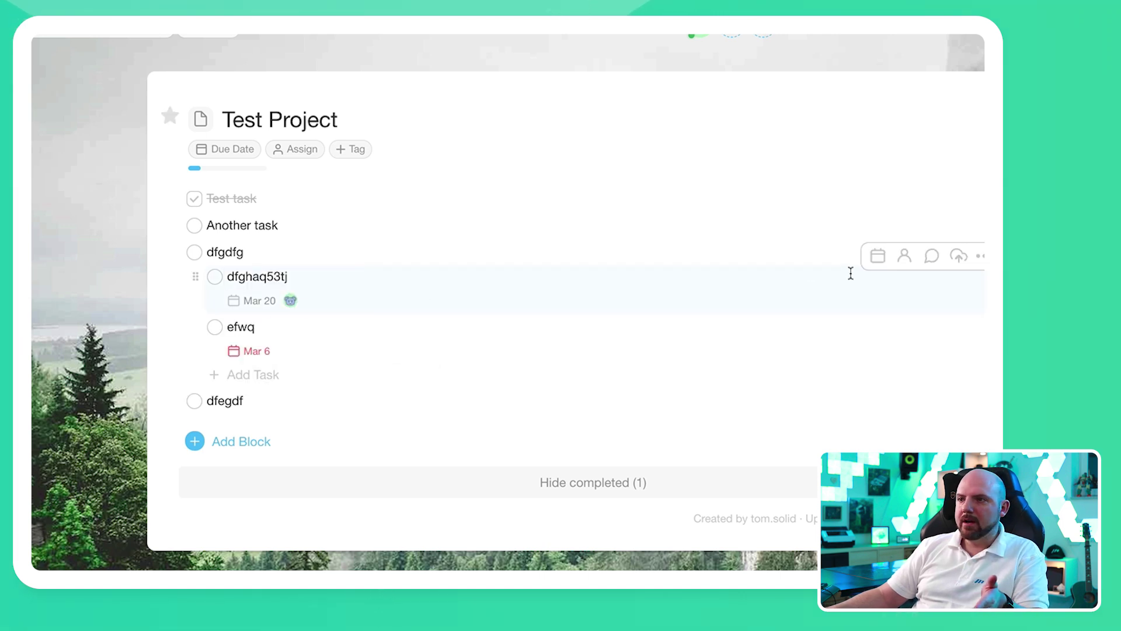
Comment 'What is this thing?' on dfghaq53tj, mentioning a teammate
left_click(931, 256)
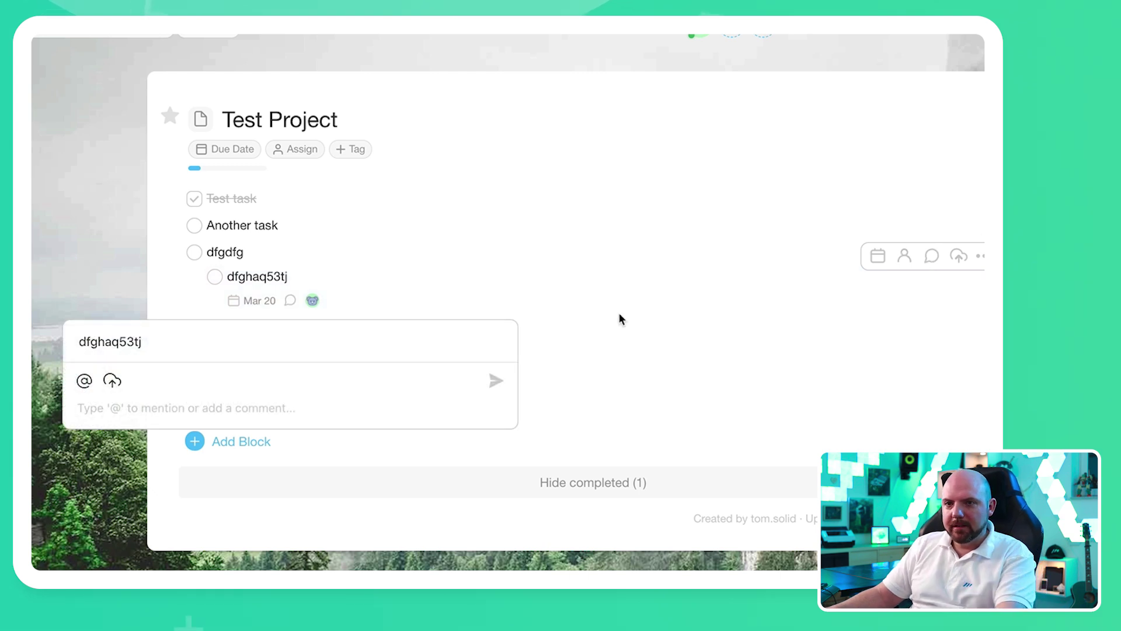
left_click(310, 418)
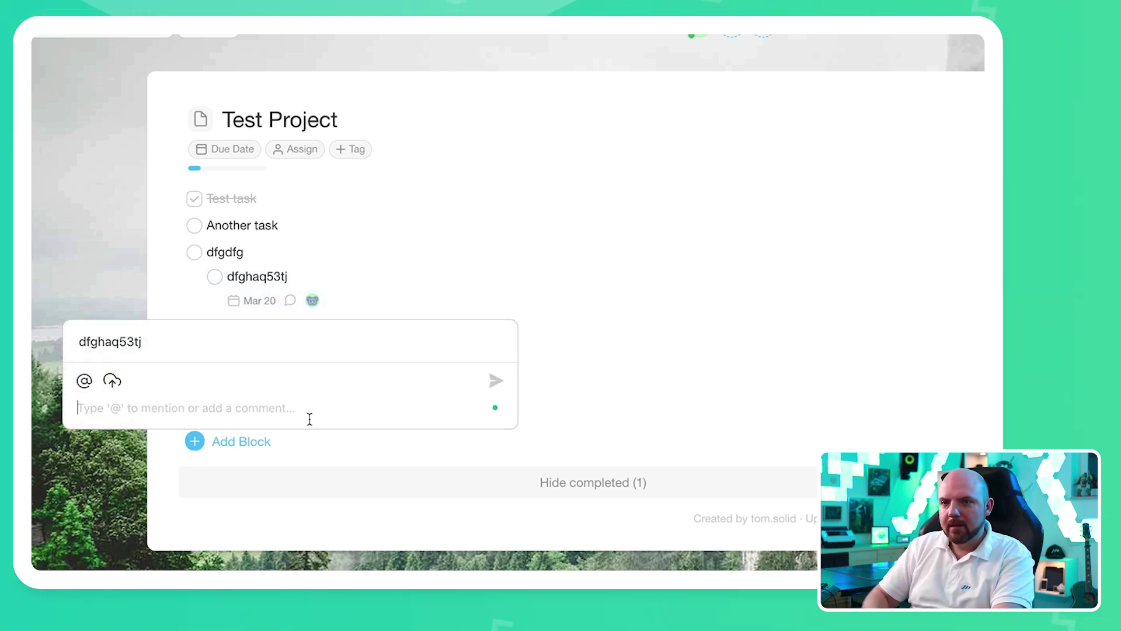
type("What is this thing?")
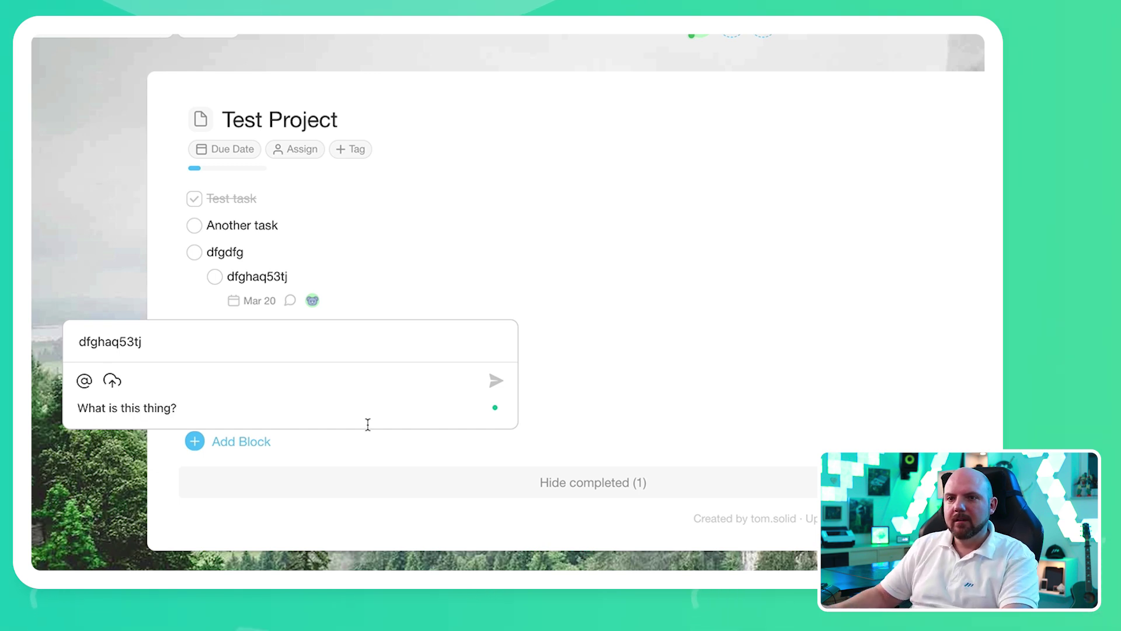
type(" @t")
key("Return")
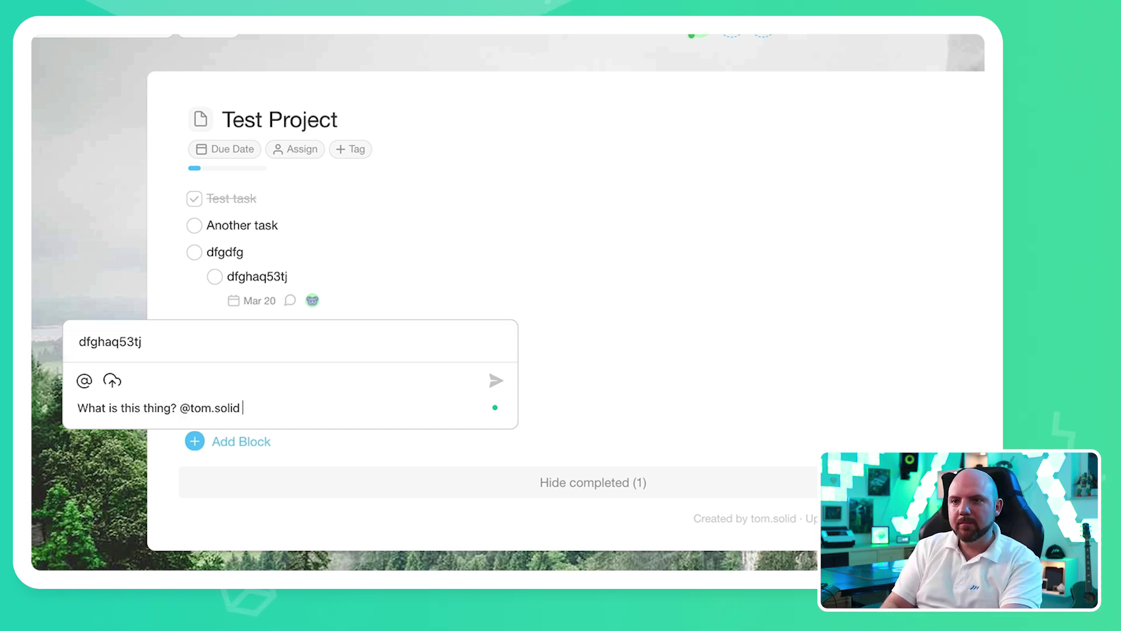
left_click(493, 381)
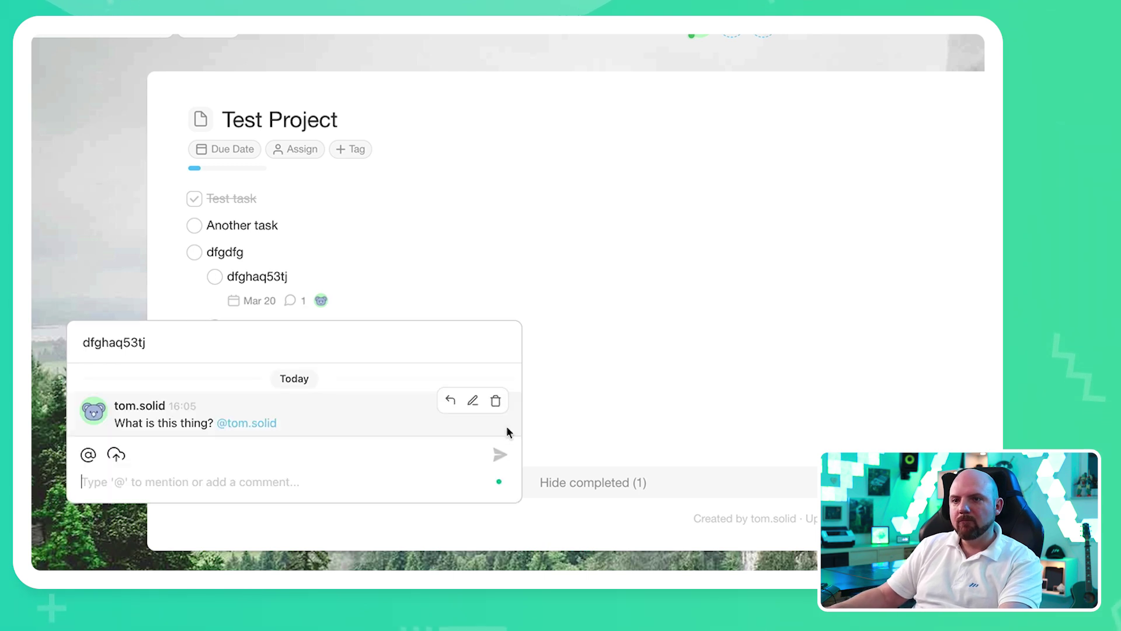
left_click(625, 310)
Reply 'I don't know' to that comment on dfghaq53tj
left_click(292, 302)
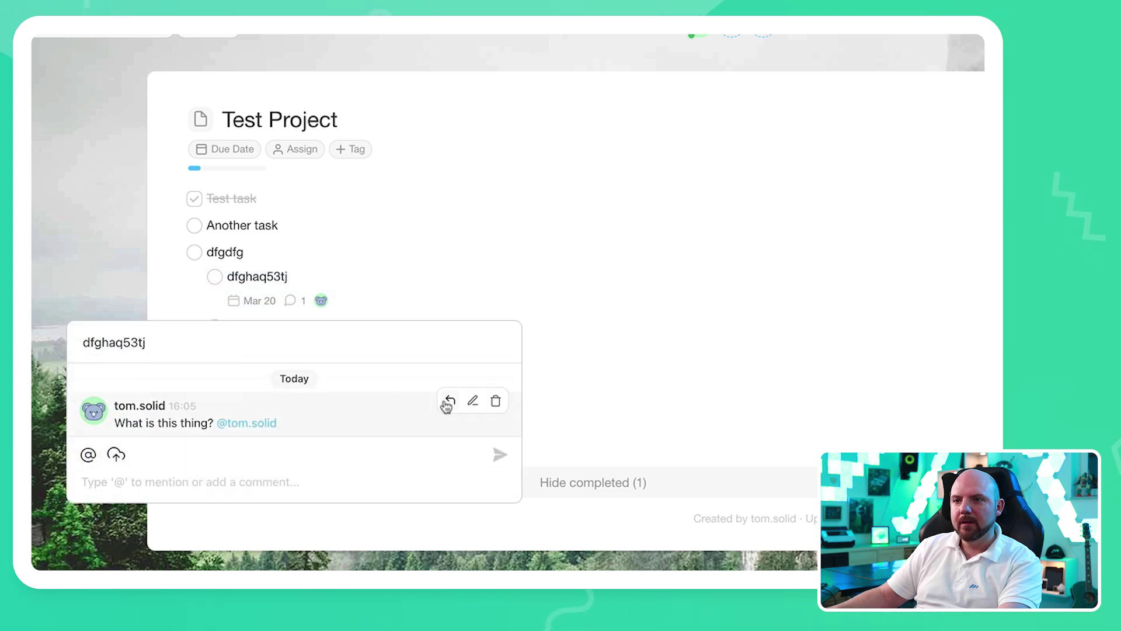
left_click(451, 401)
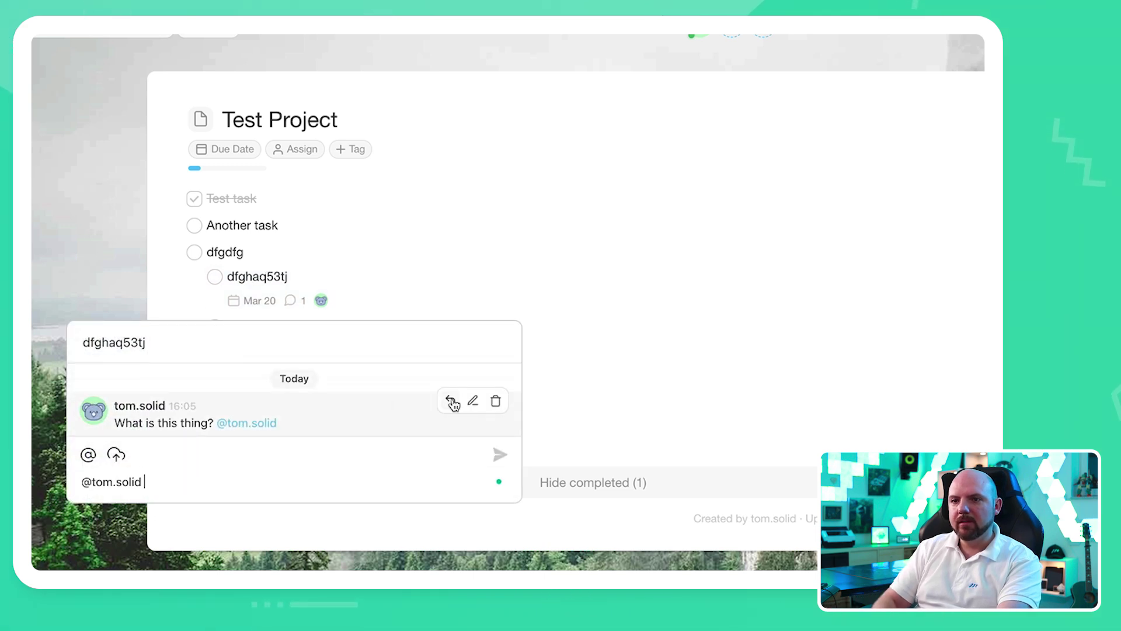
type("I don'")
key("shift+Return")
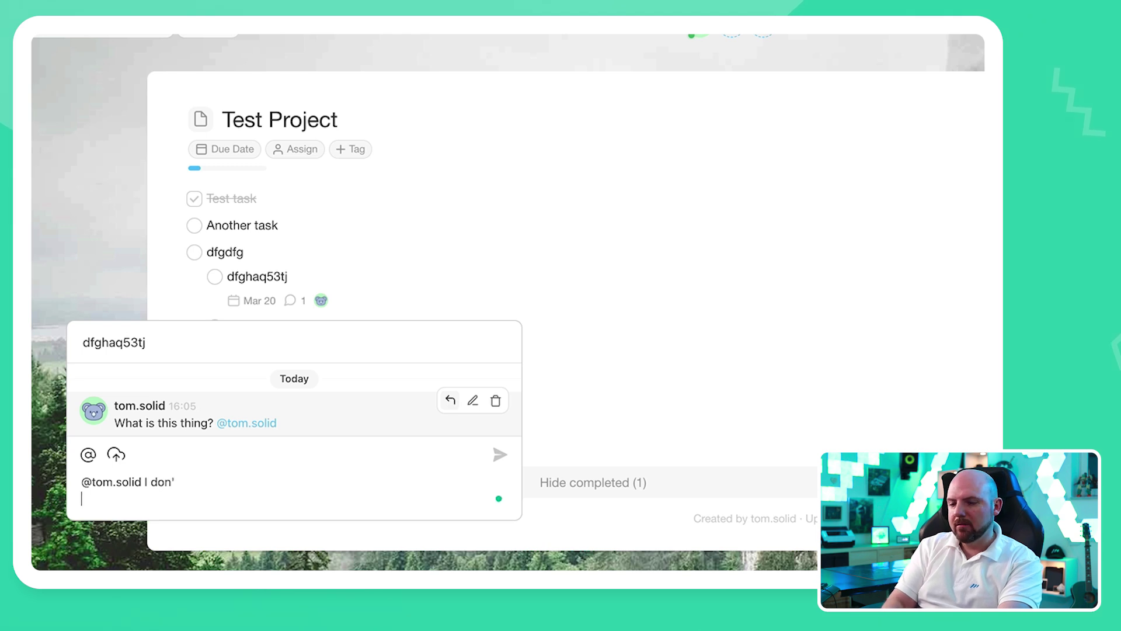
type("t know")
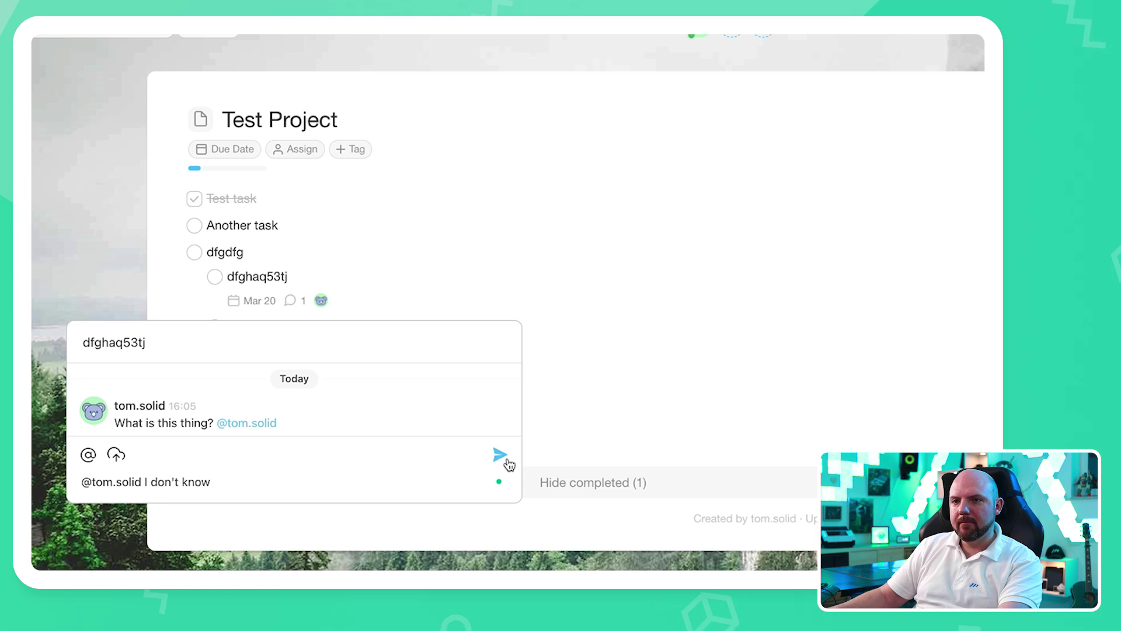
left_click(506, 460)
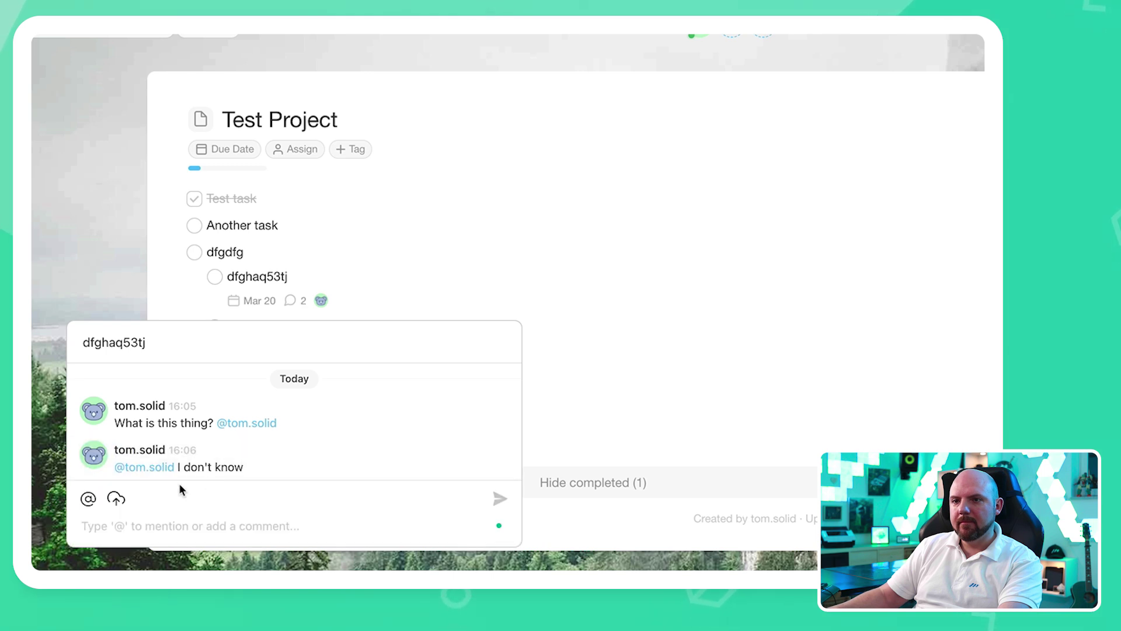
Close the comments and drag dfgdfg above Another task, then move it back
left_click(795, 323)
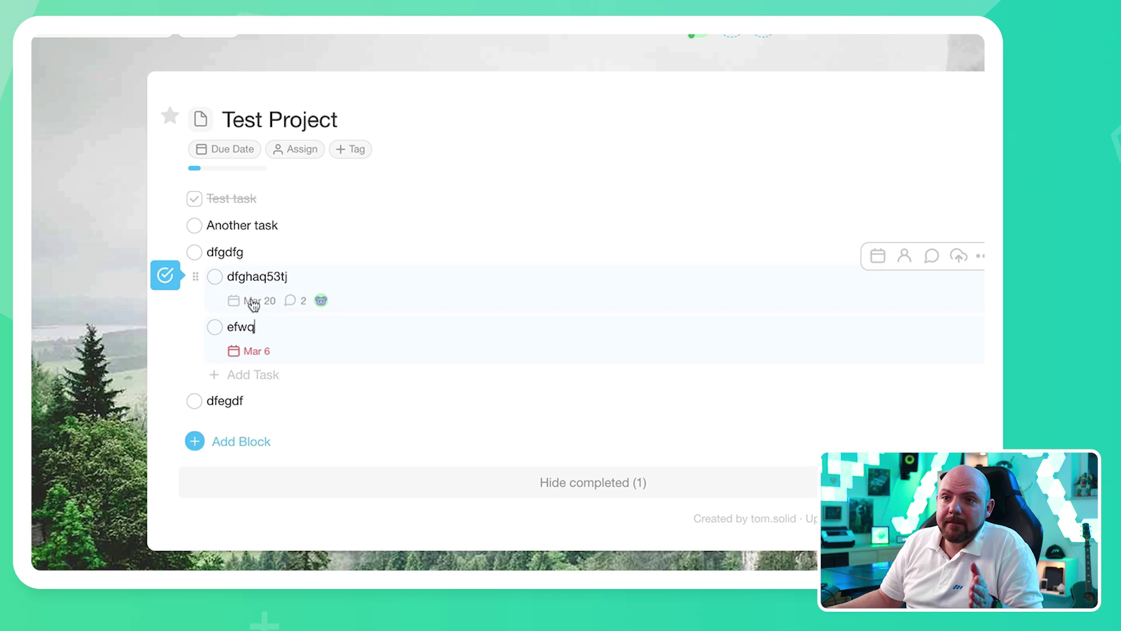
left_click_drag(171, 250, 185, 222)
left_click_drag(170, 378, 181, 222)
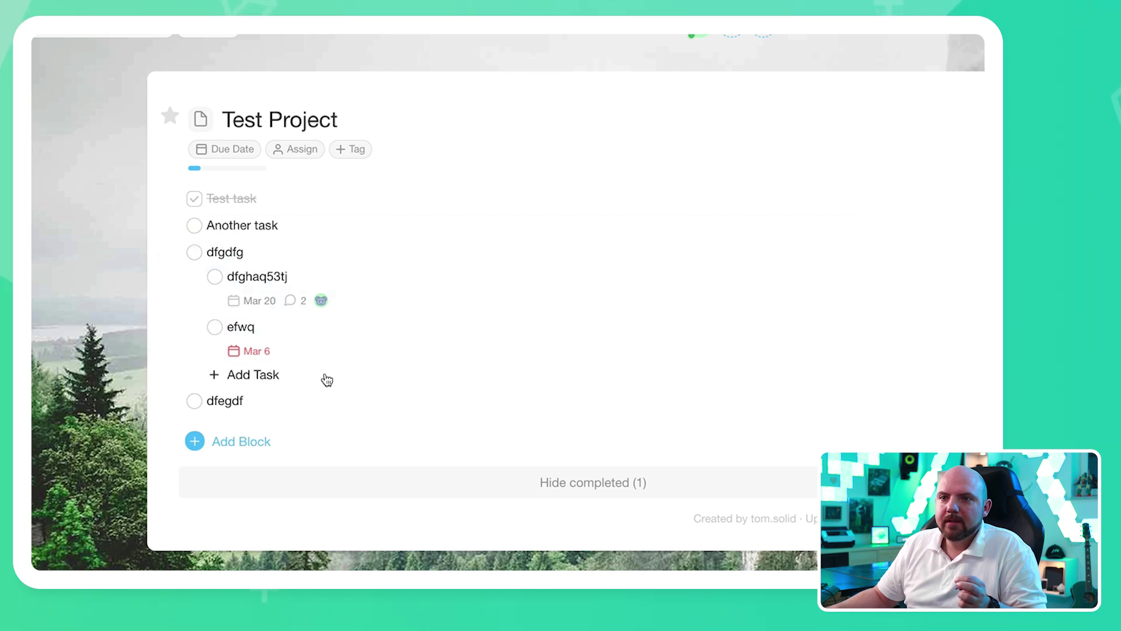
Add a heading block after dfegdf and name it Part 2
left_click(260, 447)
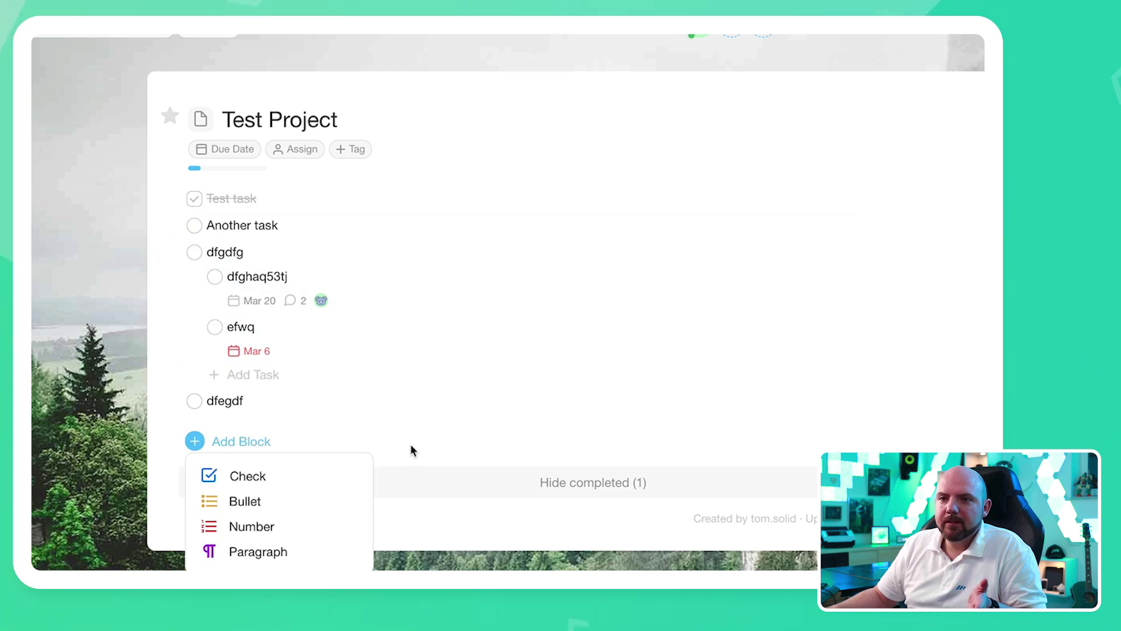
left_click(288, 556)
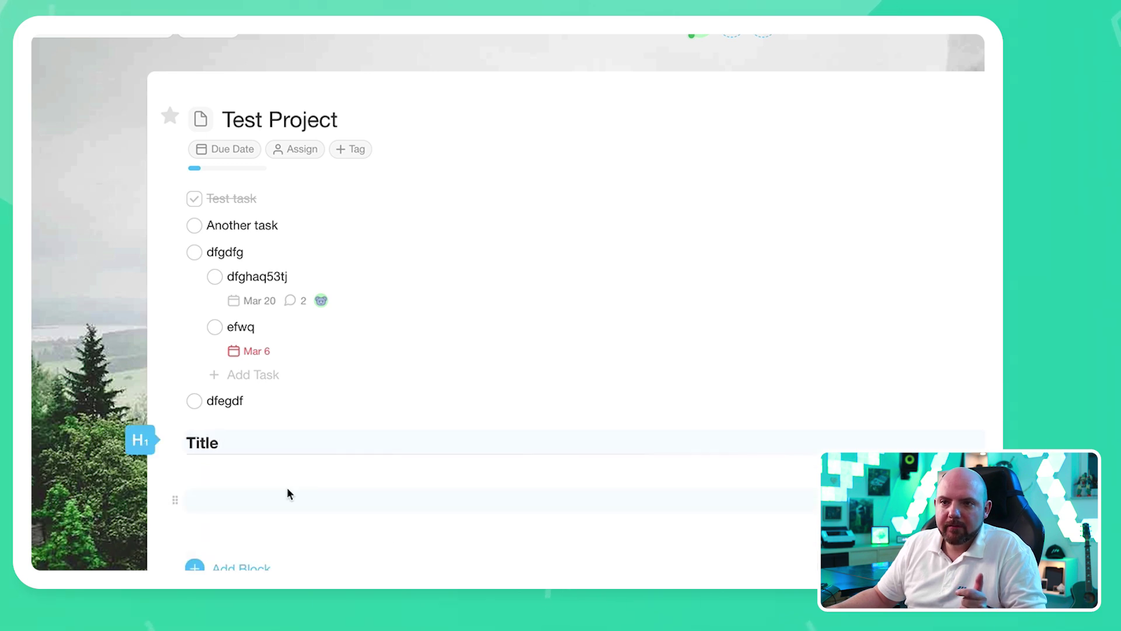
double_click(240, 440)
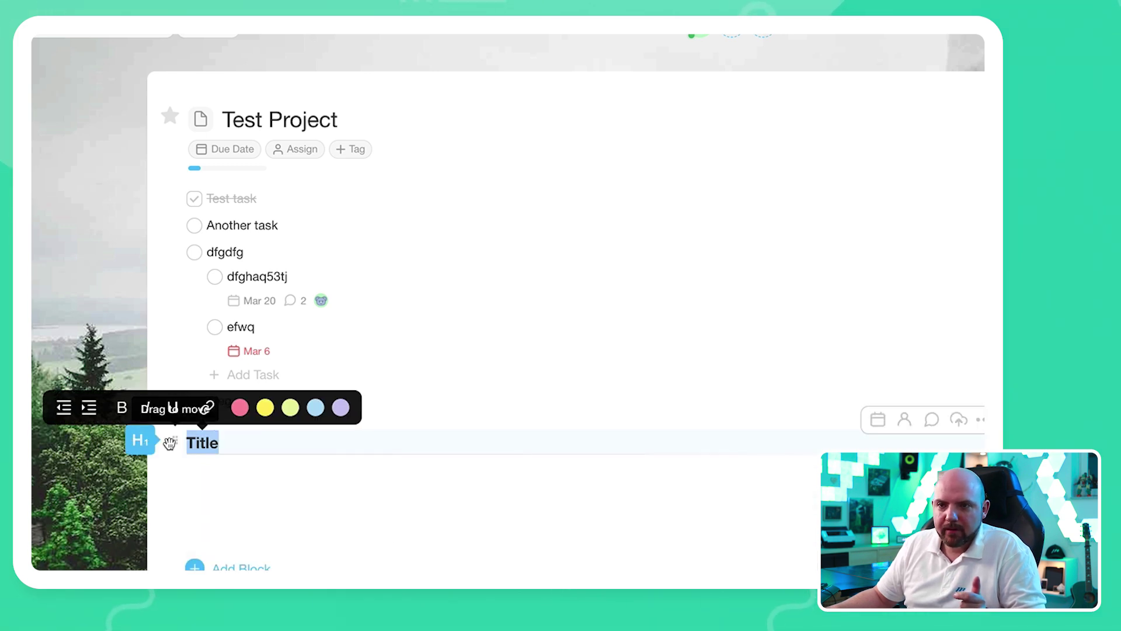
type("This is another part of the project t")
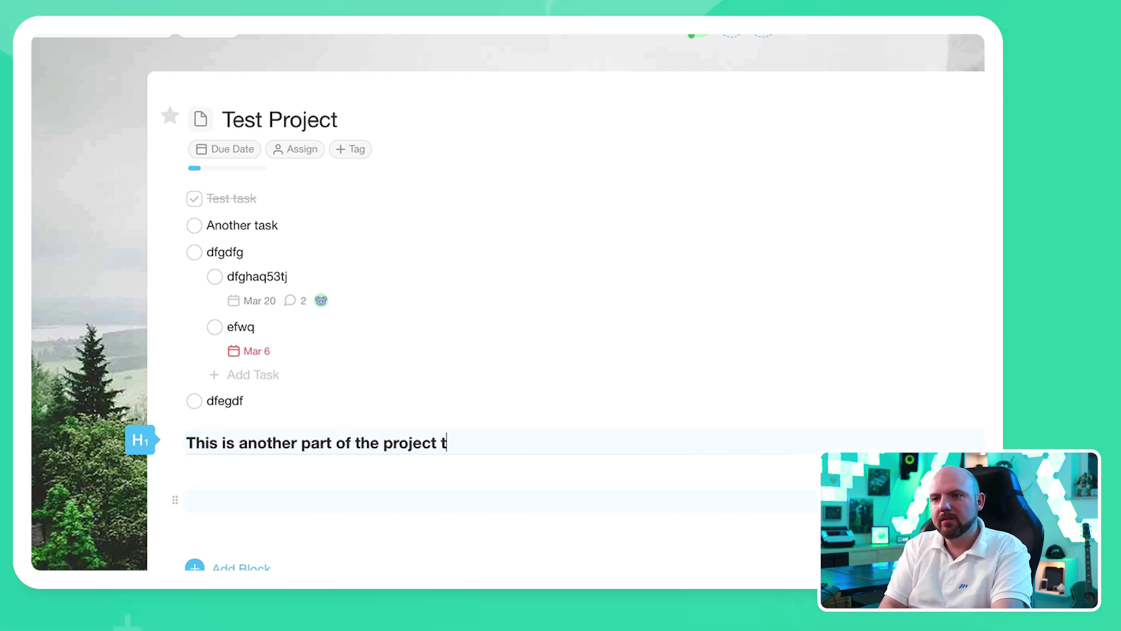
key("ctrl+a")
type("P")
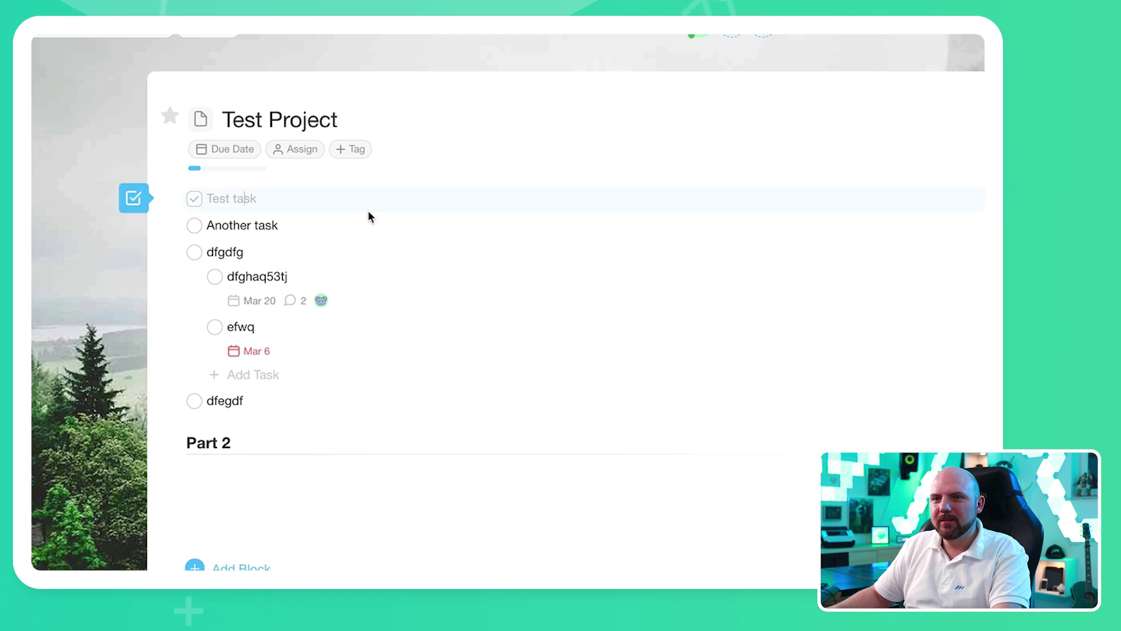
key("Return")
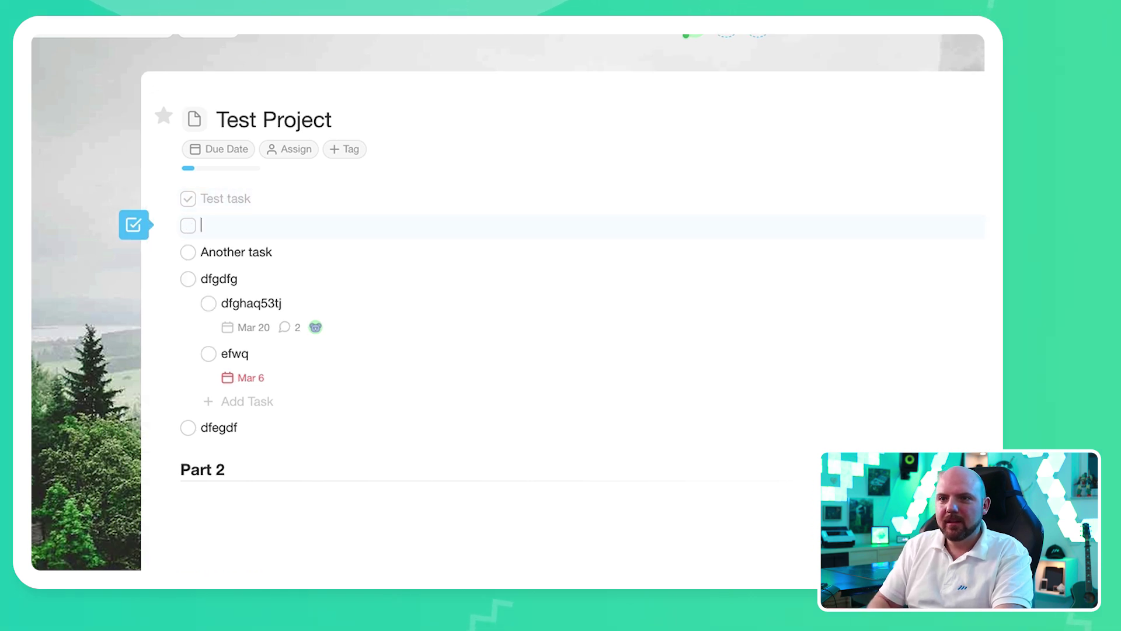
key("BackSpace")
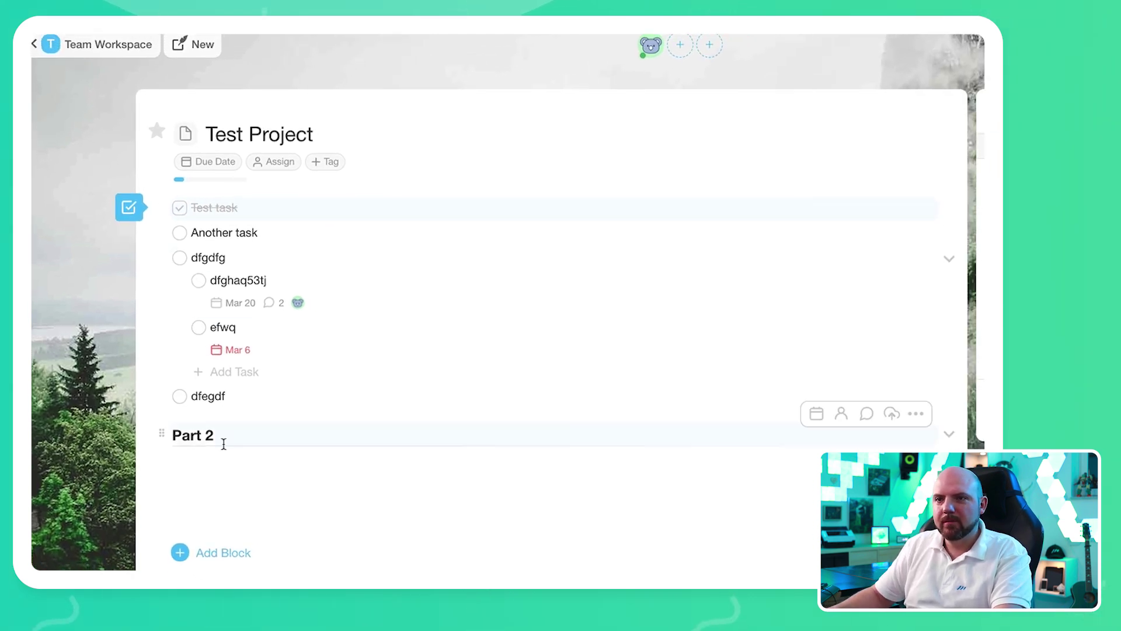
Add another heading block reading PART1
left_click(215, 553)
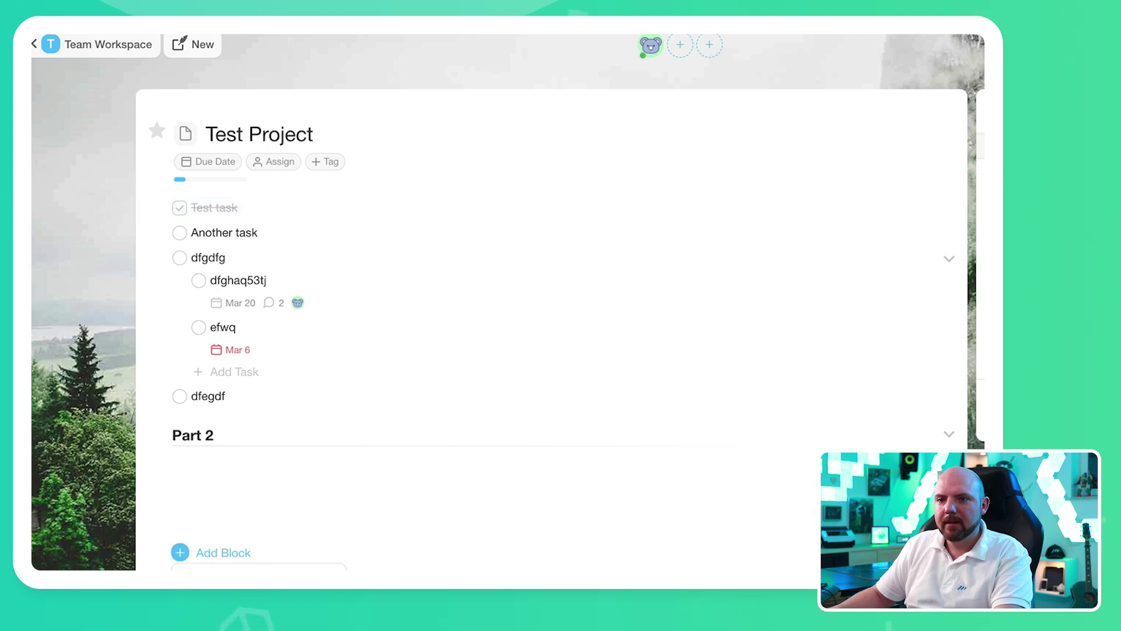
left_click(252, 556)
double_click(200, 552)
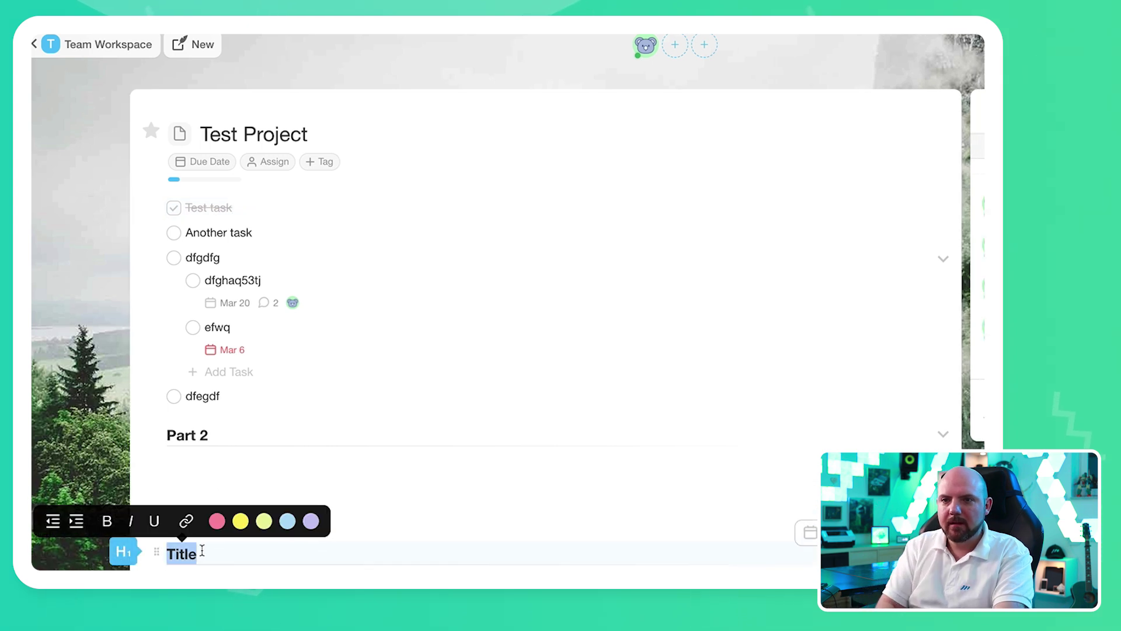
type("PART1")
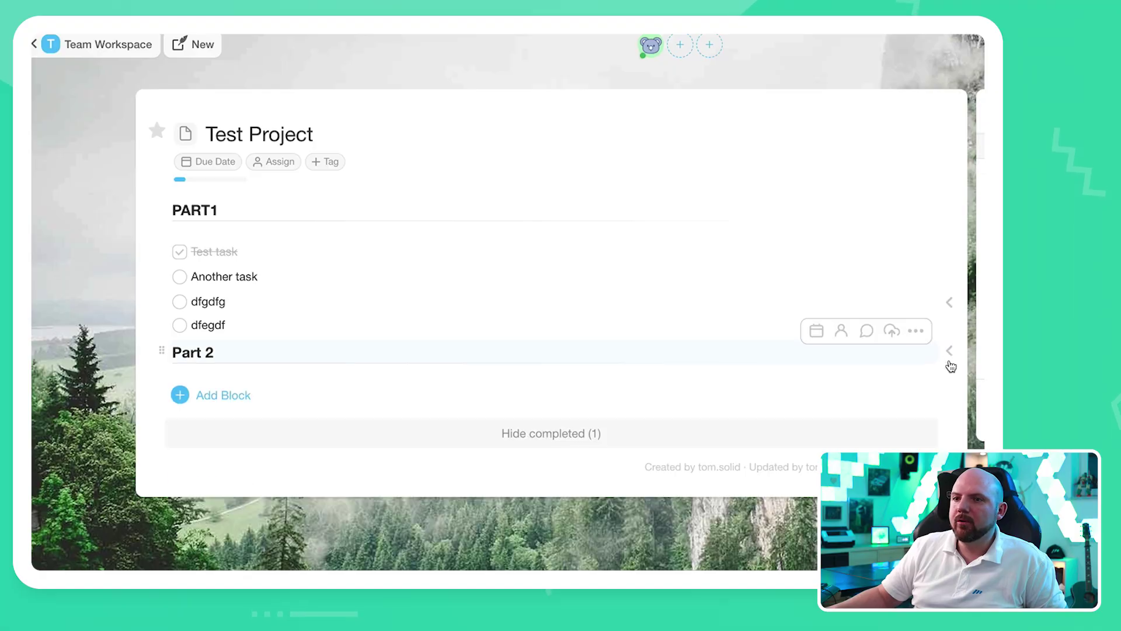
Add the task 'Task 4 and 5' under Part 2 and start a new row below it
left_click(953, 304)
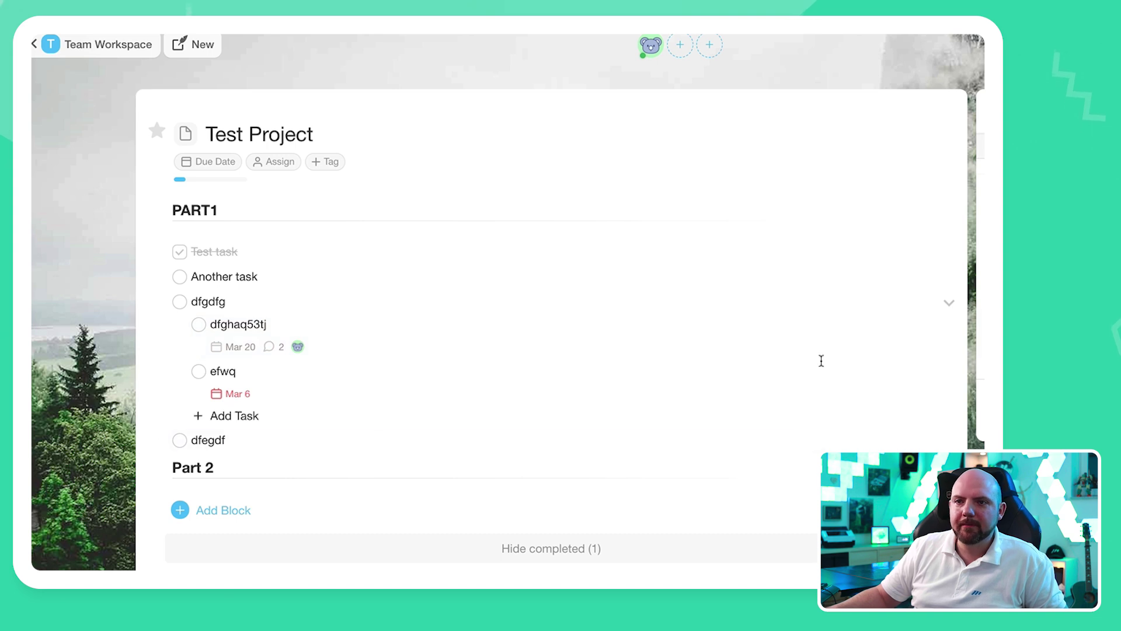
left_click(950, 303)
left_click(951, 303)
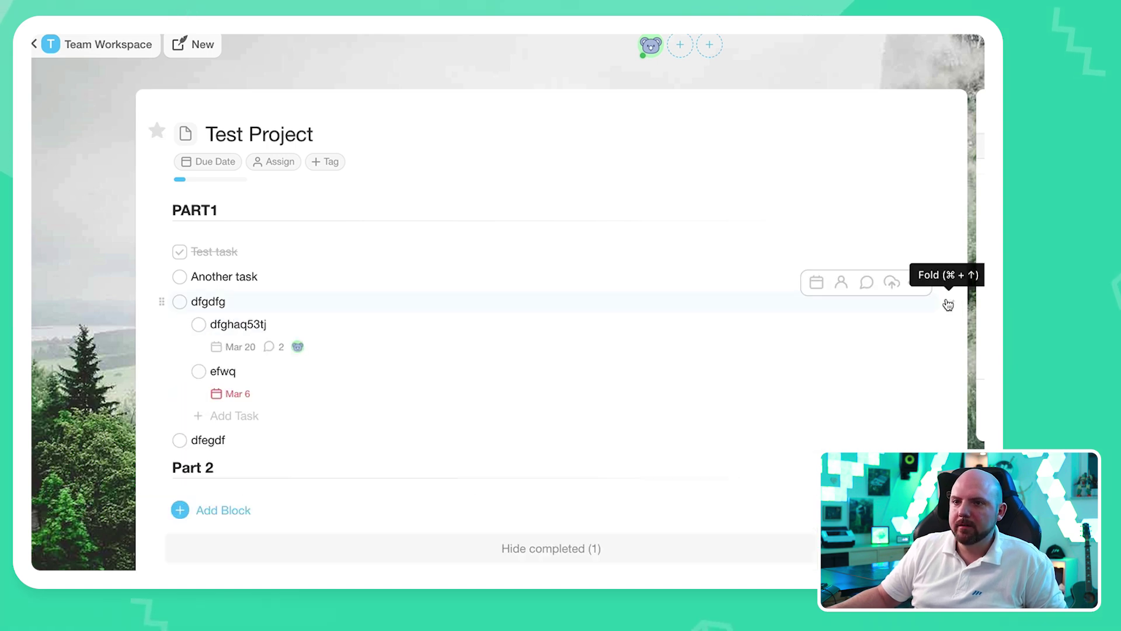
left_click(950, 302)
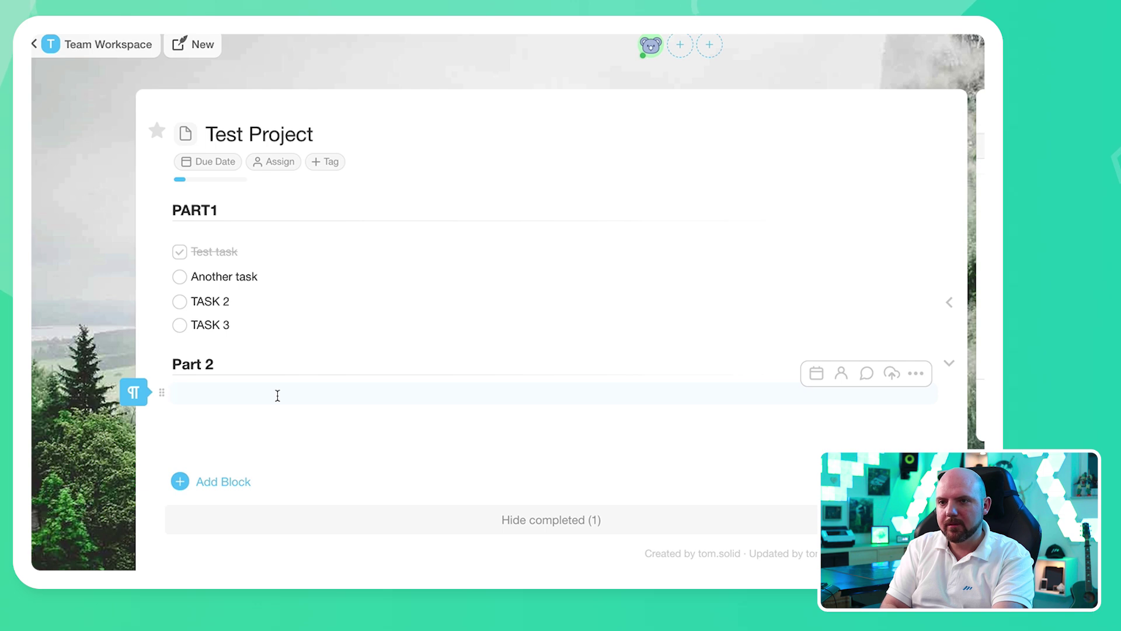
type("Task 4 and 5")
key("Return")
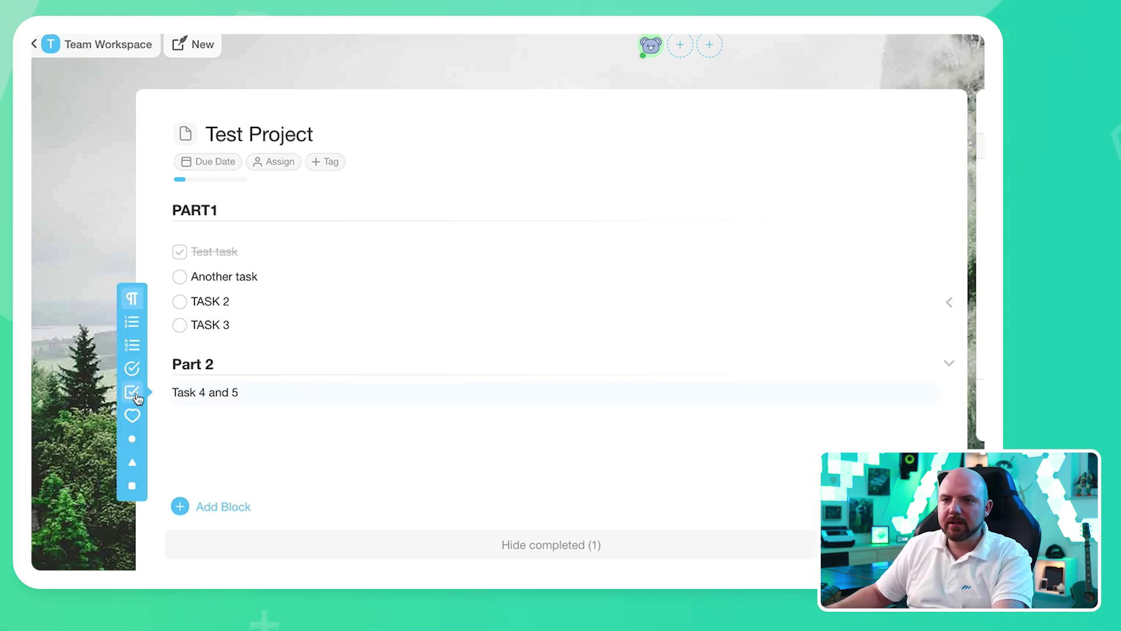
Make Part 2 a checkbox list with heart markers and tick Task 4 and 5 and the third task
left_click(132, 392)
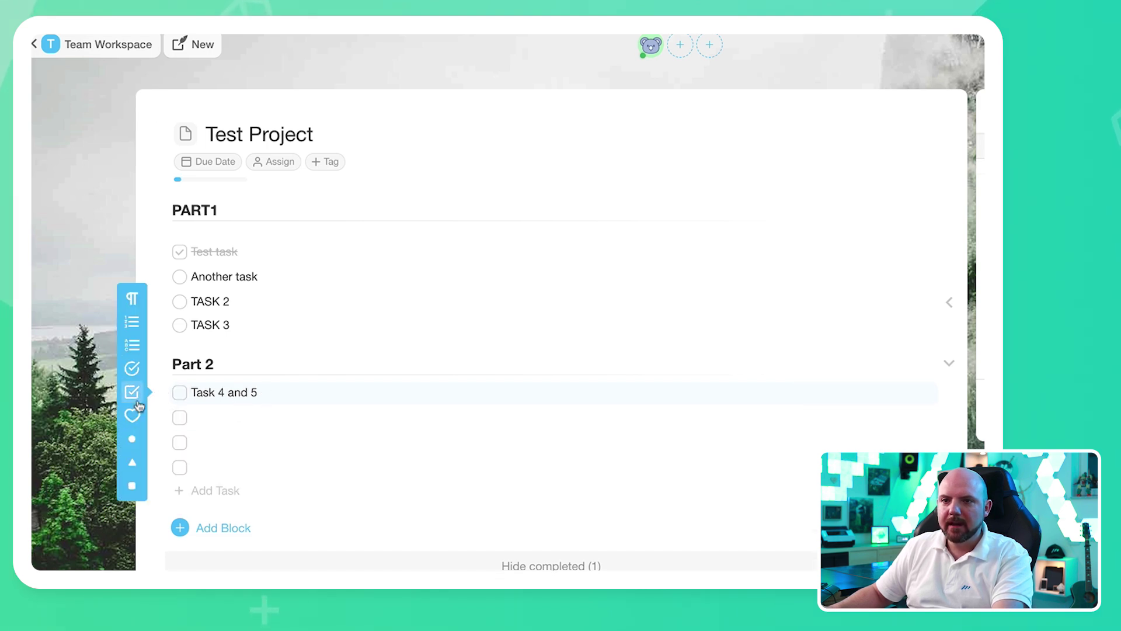
left_click(134, 419)
left_click(179, 394)
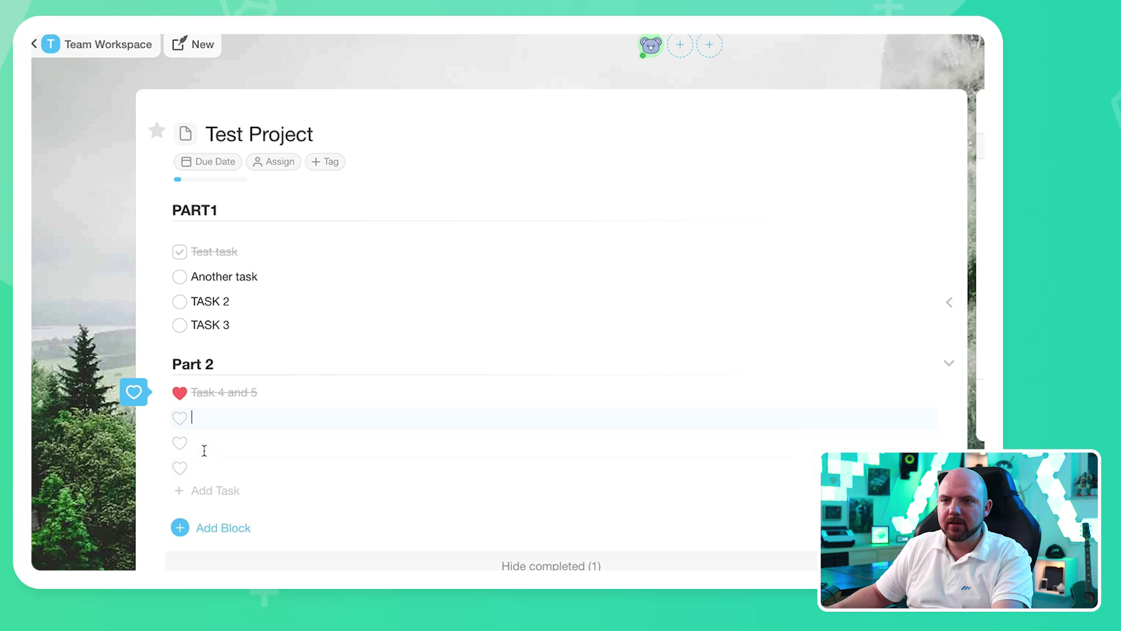
left_click(178, 448)
mouse_move(133, 402)
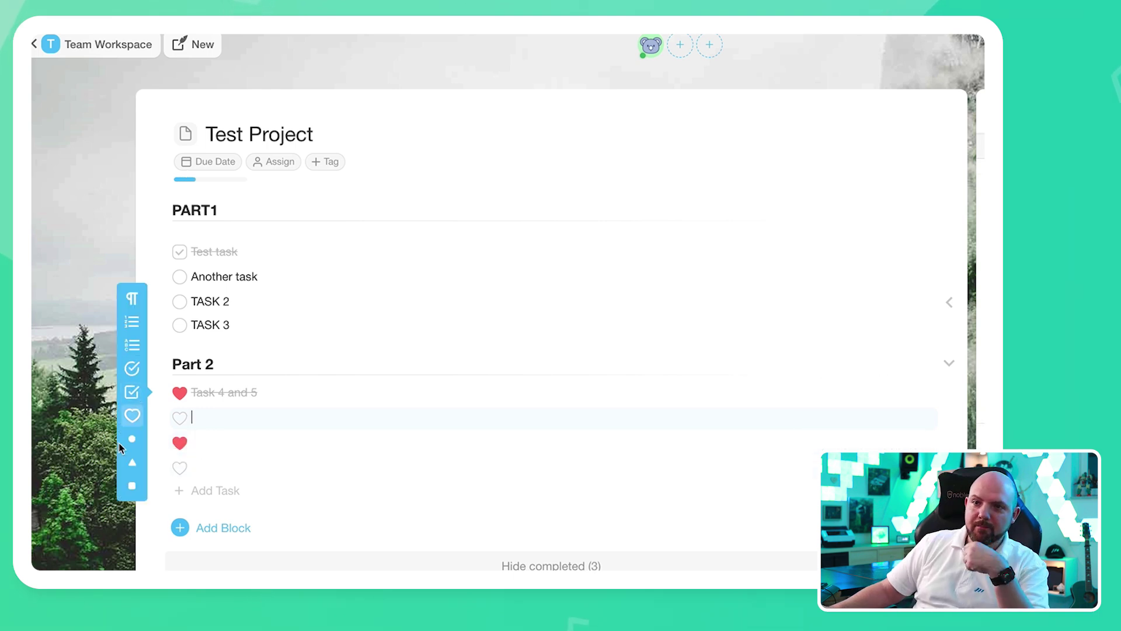
left_click(133, 457)
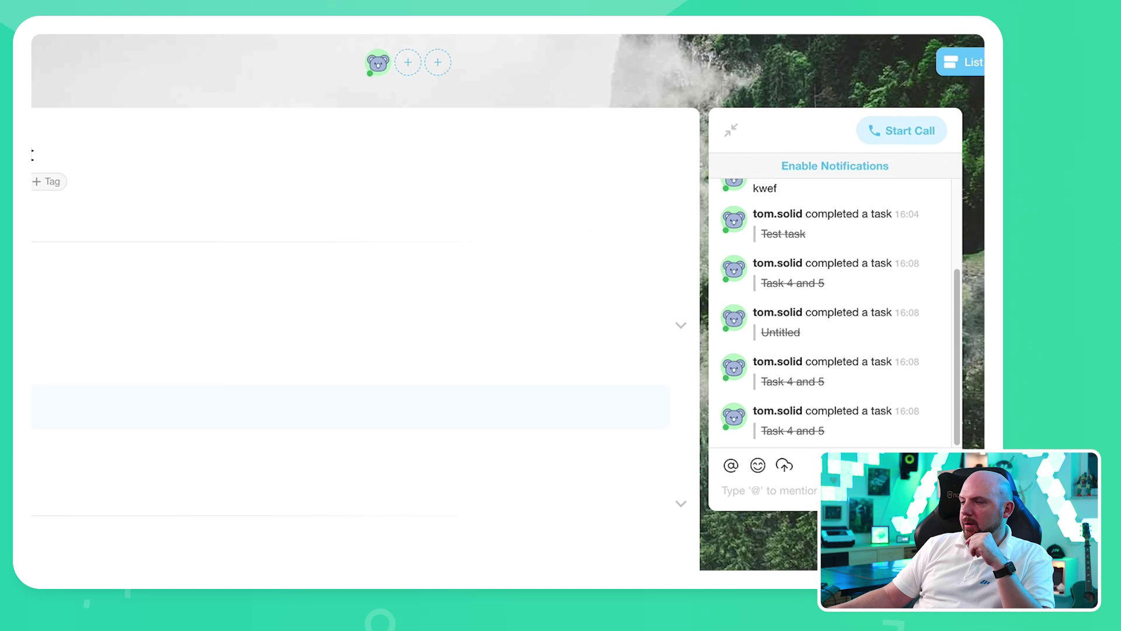
Switch Test Project to Board view and expand TASK 2's subtasks
left_click(960, 61)
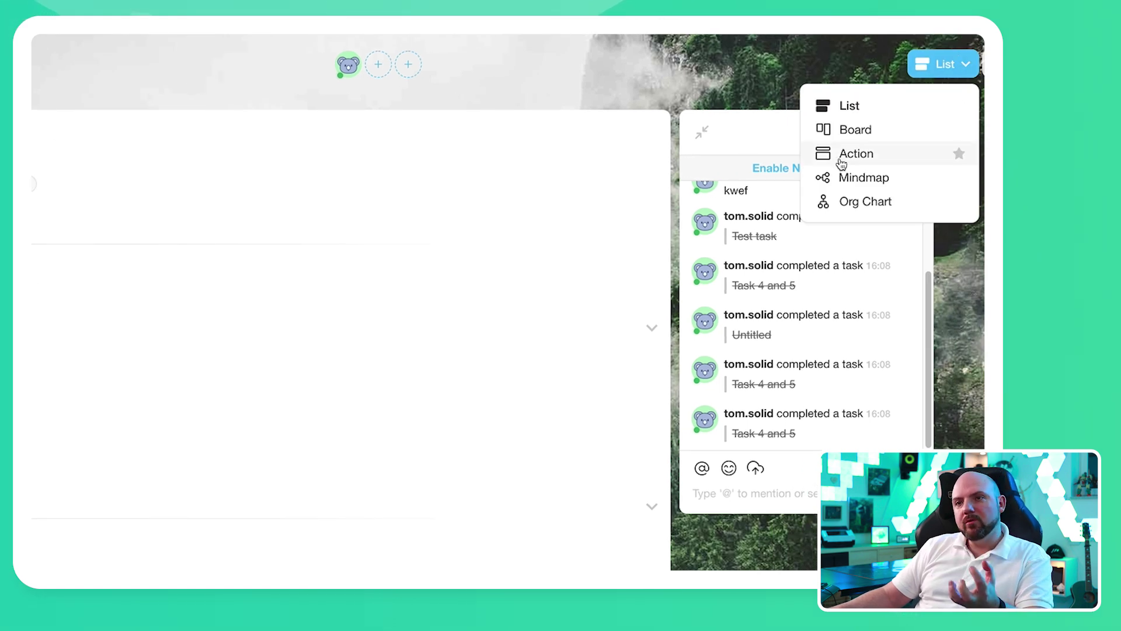
left_click(899, 141)
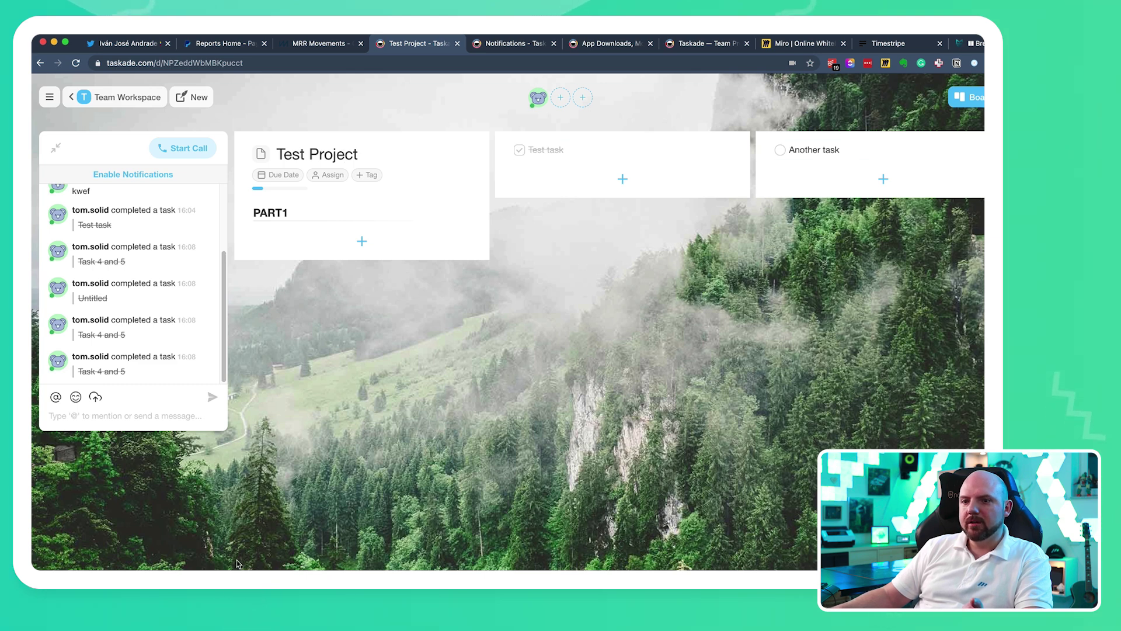
scroll(237, 563, "right", 15)
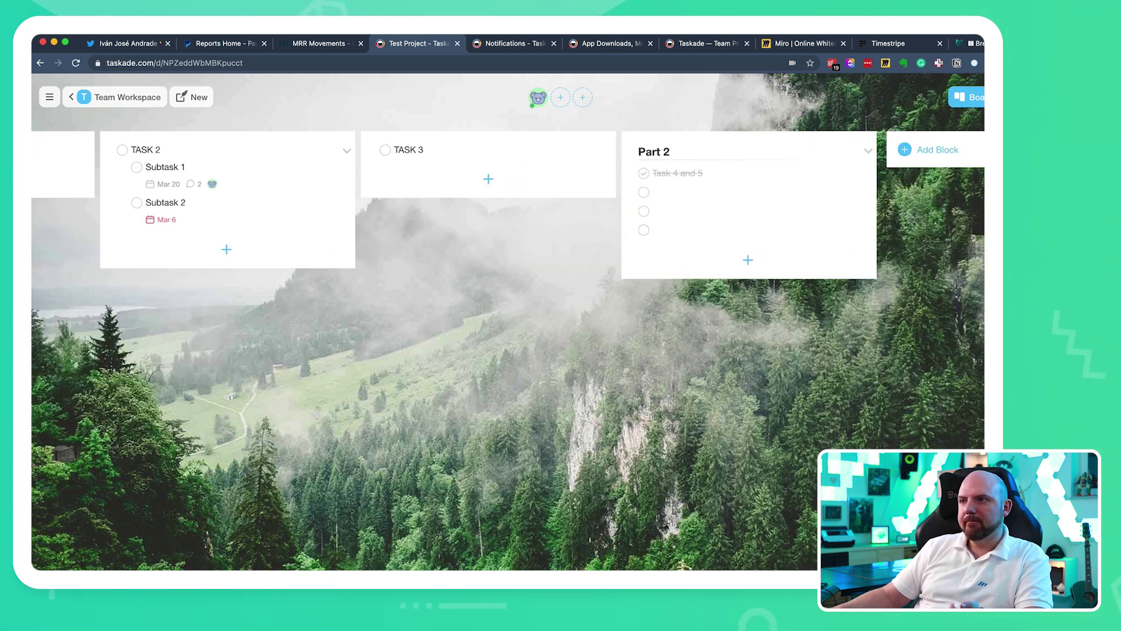
scroll(143, 153, "left", 15)
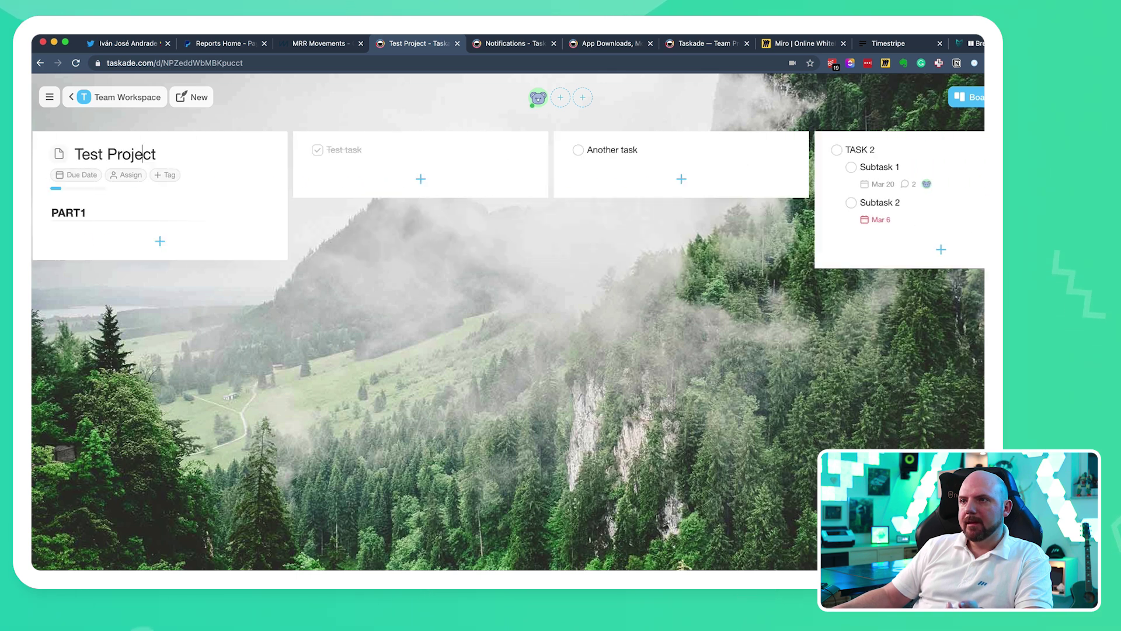
scroll(143, 153, "left", 5)
scroll(143, 153, "right", 15)
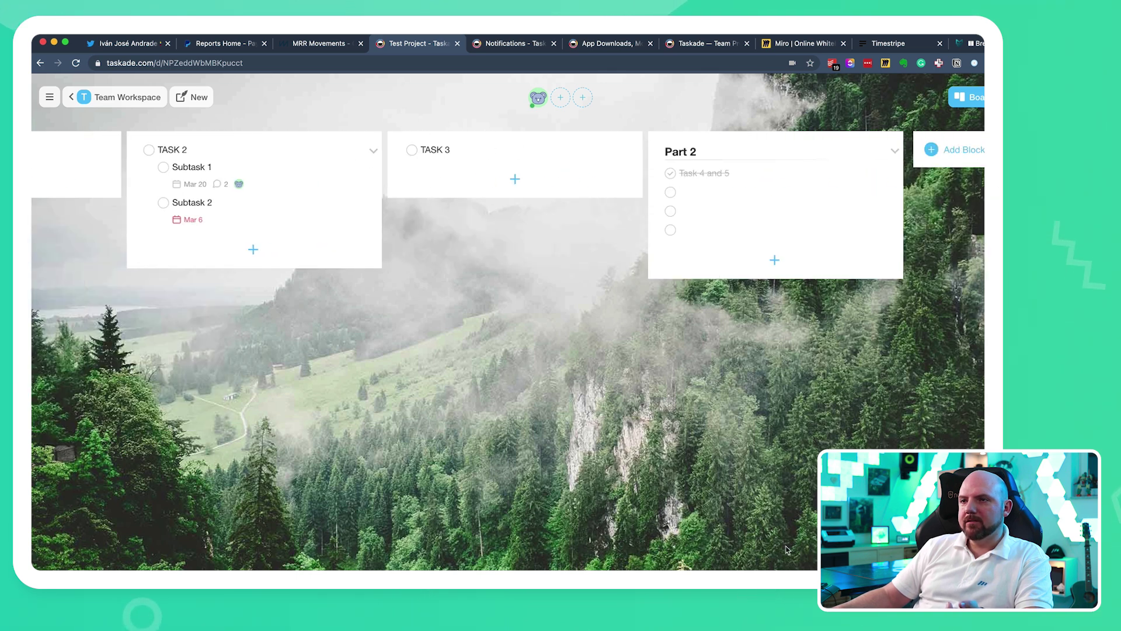
left_click(373, 150)
scroll(857, 166, "left", 15)
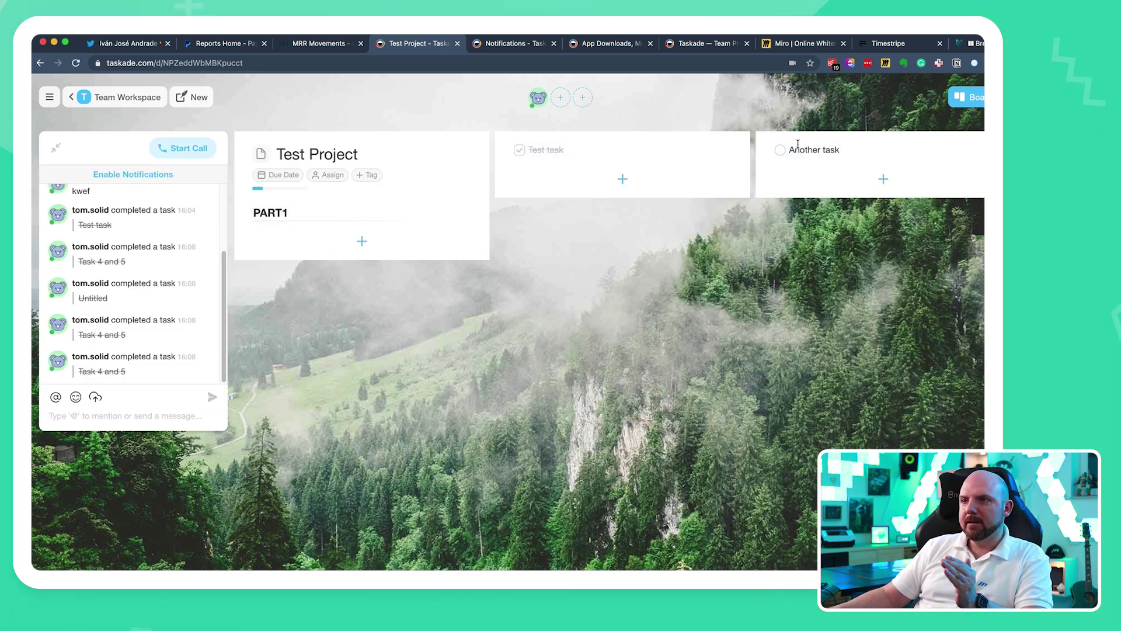
Add subtask 'fjoiwej' under Test task and new subtasks under Another task
left_click(622, 179)
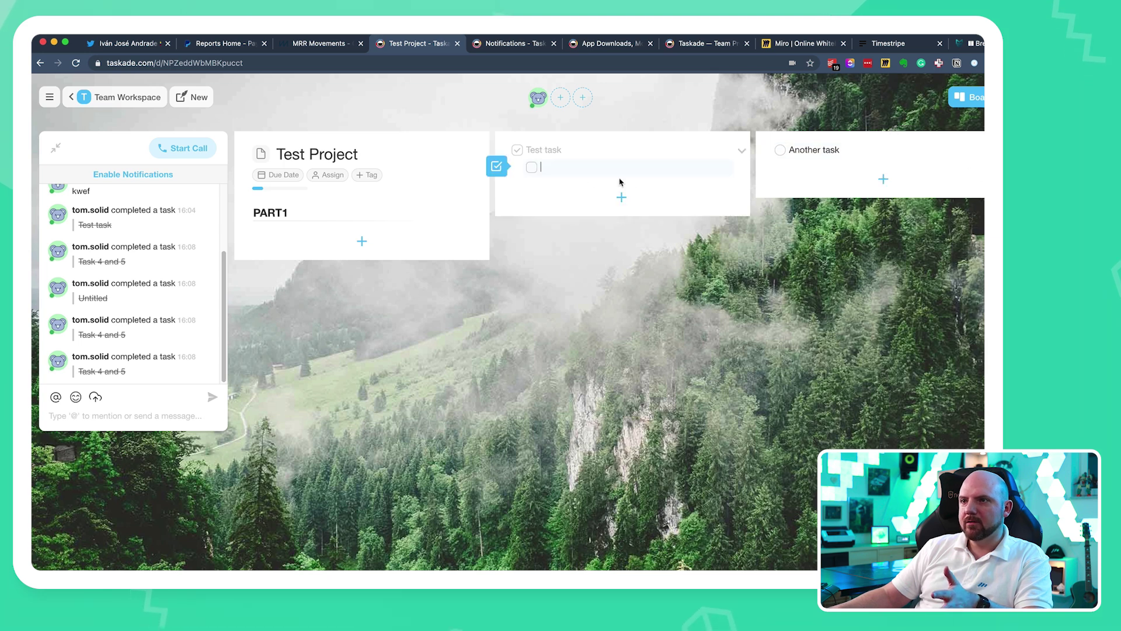
type("fjoiwej")
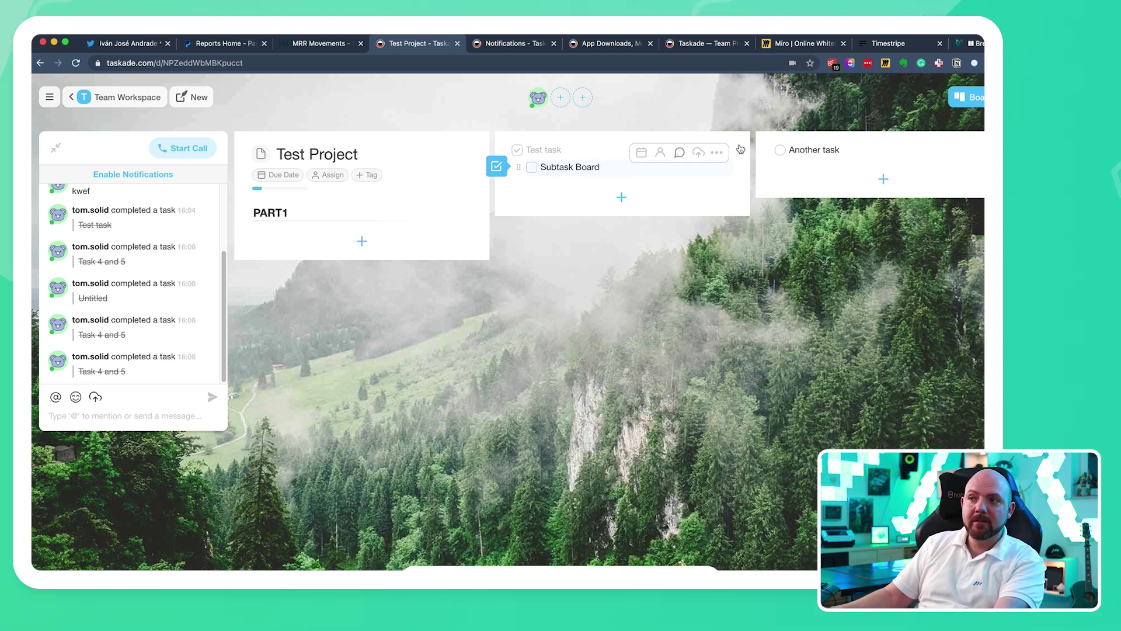
left_click(883, 179)
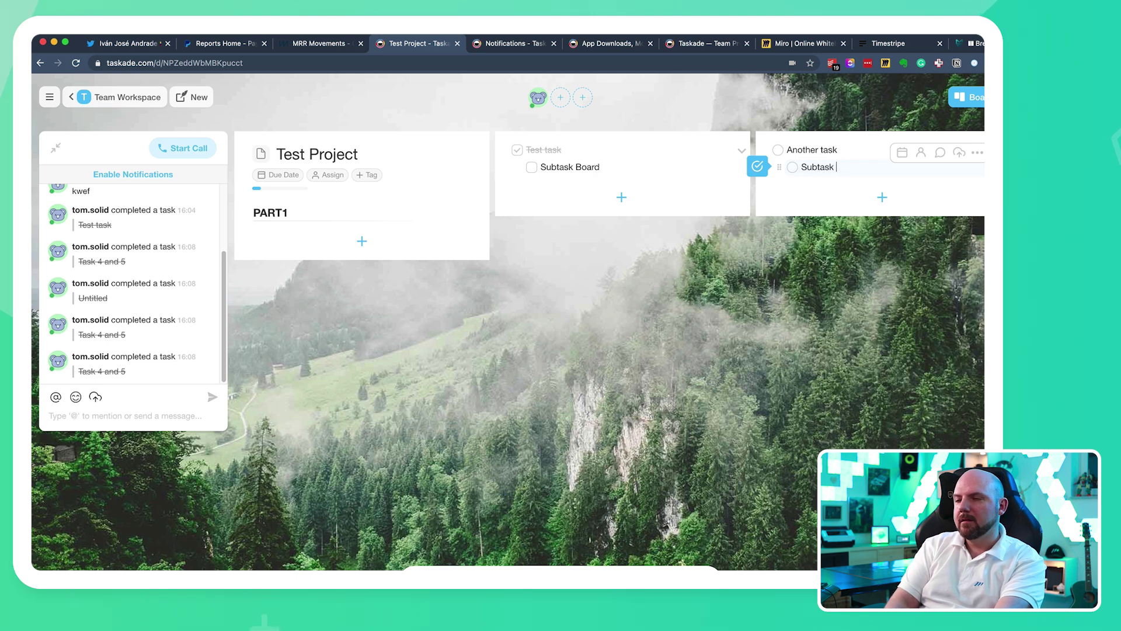
key("Return")
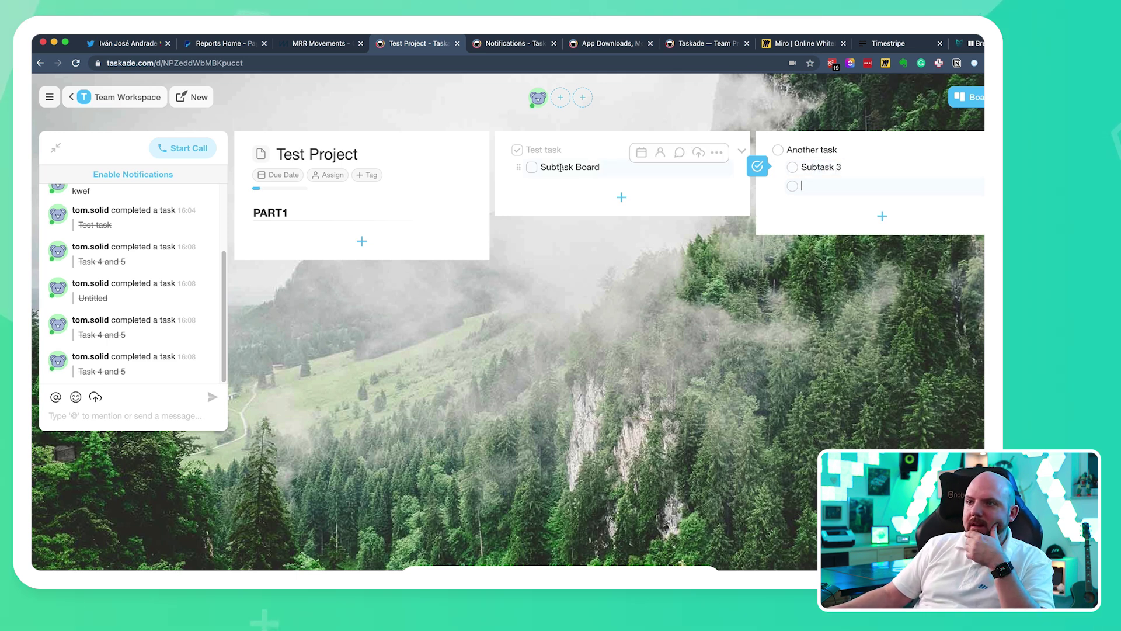
Move Subtask Board under Another task and collapse then re-expand TASK 2
left_click_drag(518, 169, 812, 161)
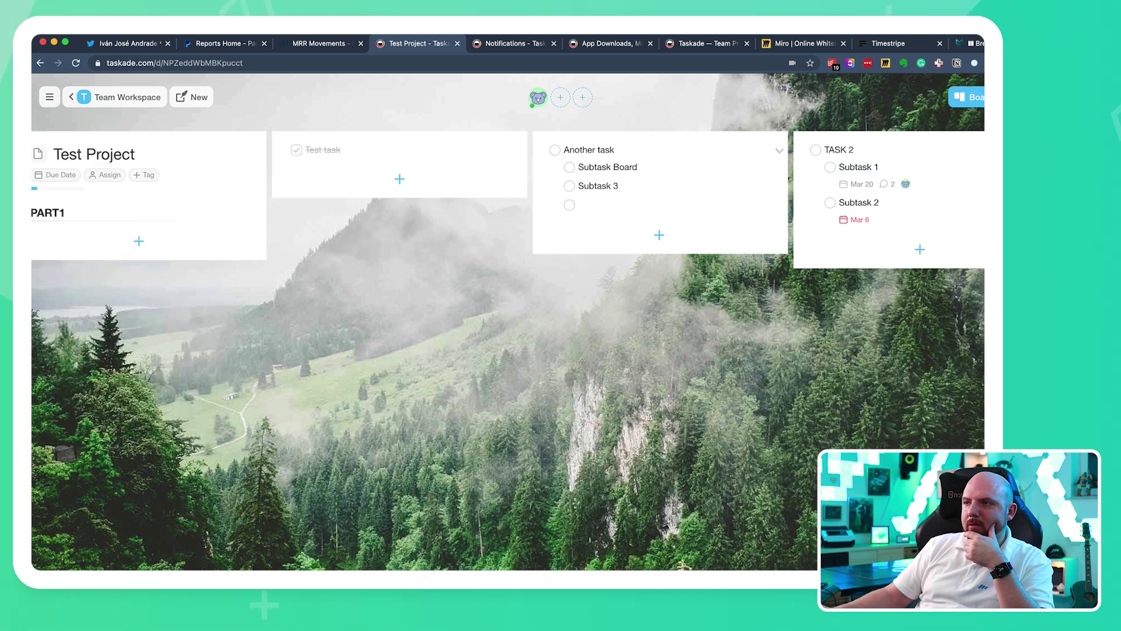
scroll(471, 138, "right", 5)
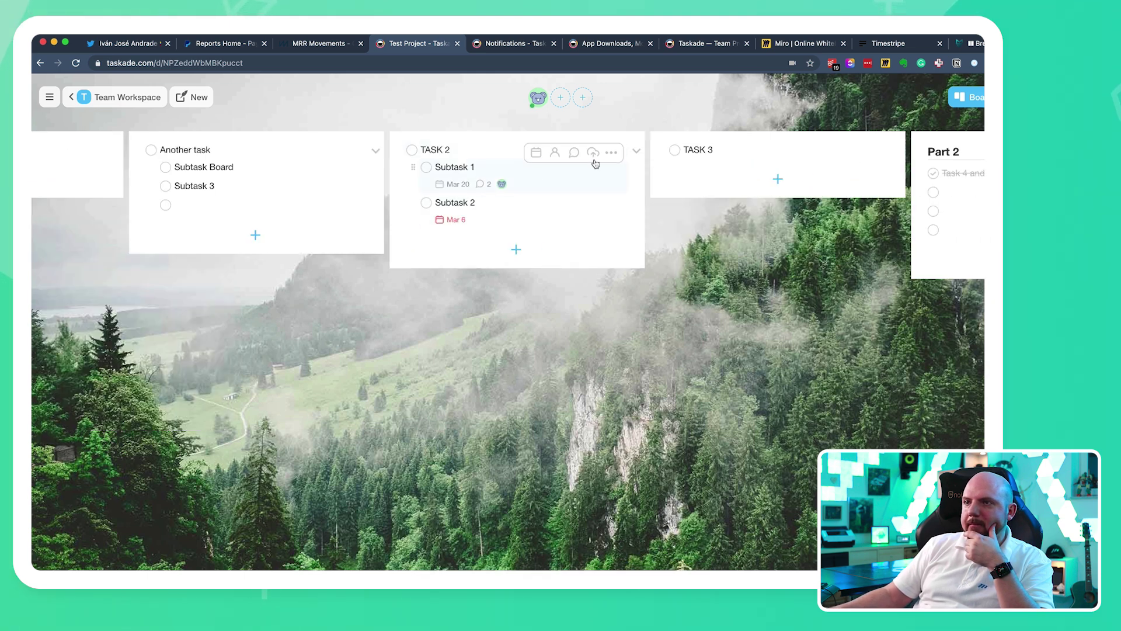
left_click(637, 150)
left_click(637, 151)
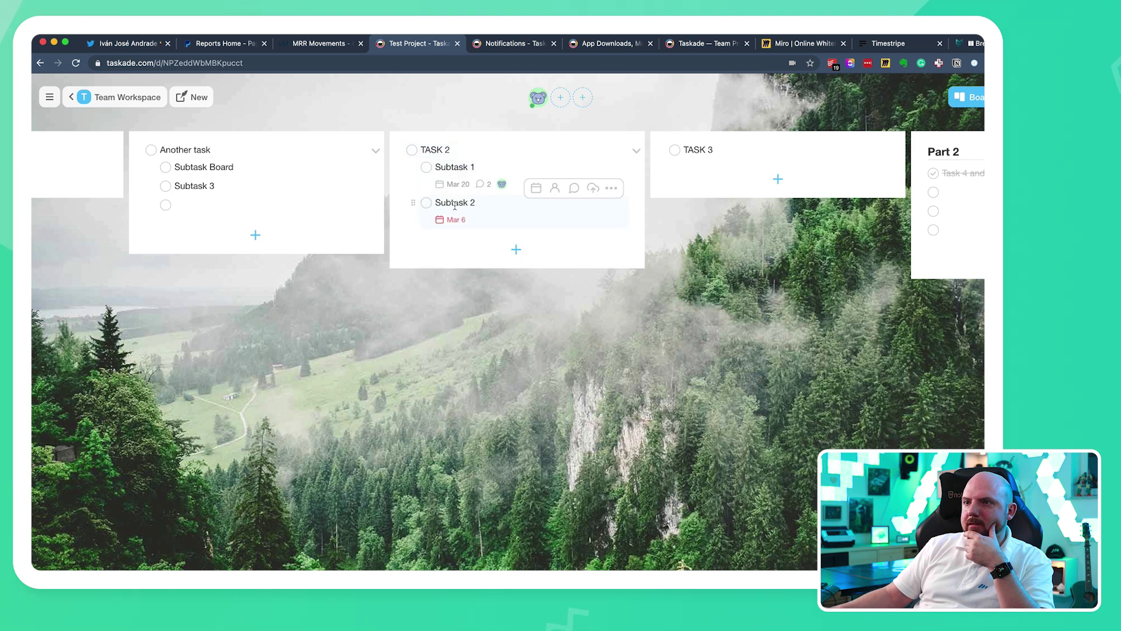
Return the project to List view and select the PART1 heading and Test task row
left_click(979, 95)
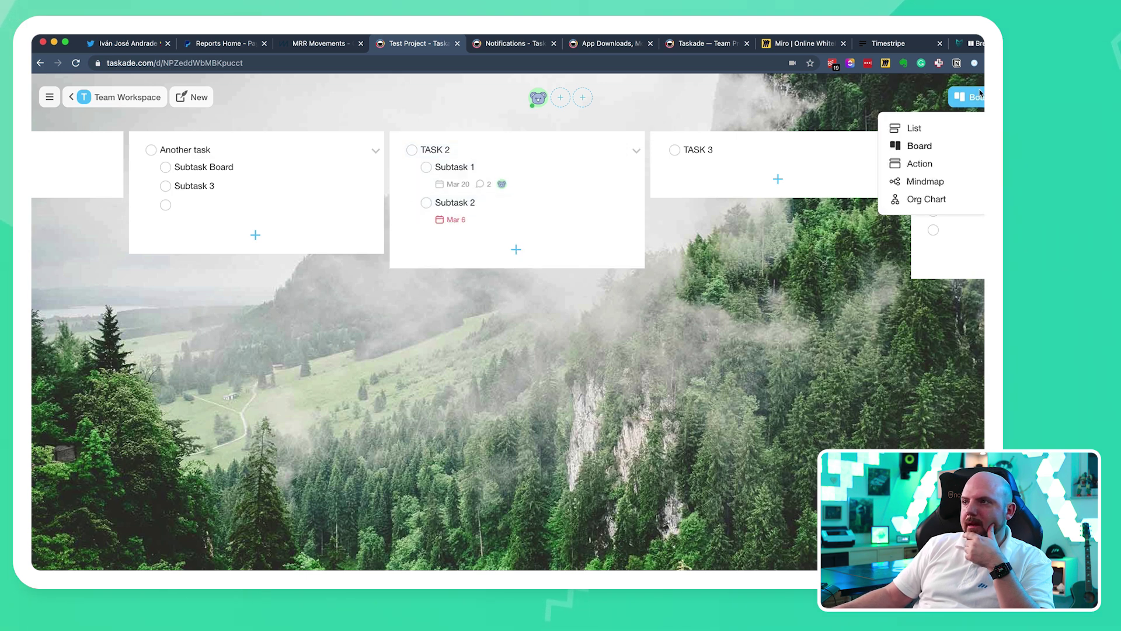
left_click(964, 129)
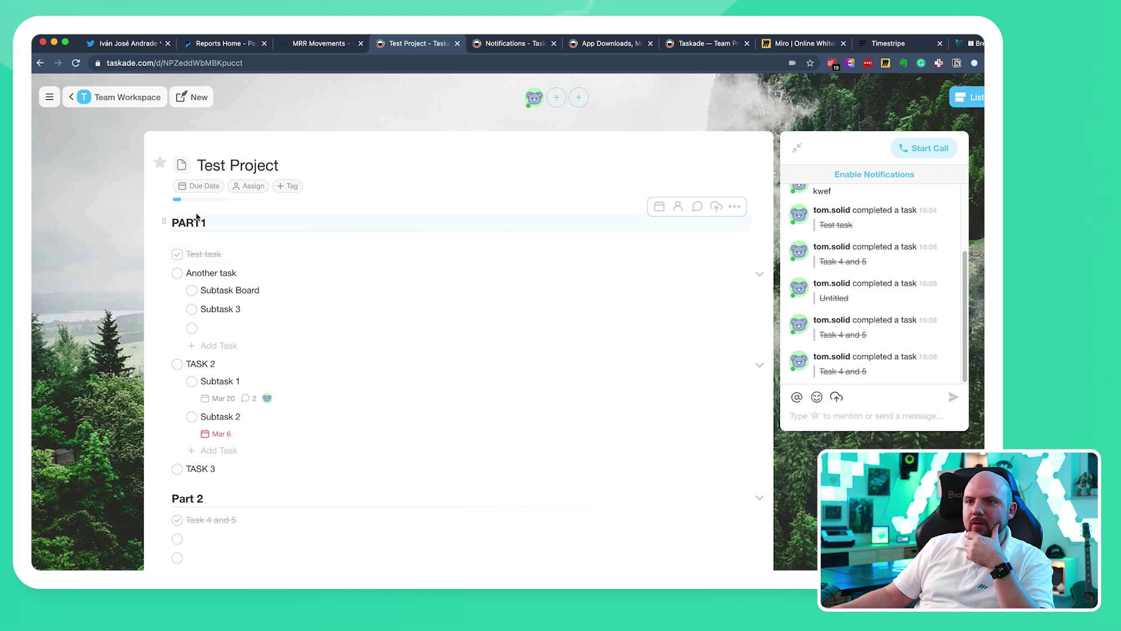
left_click(212, 228)
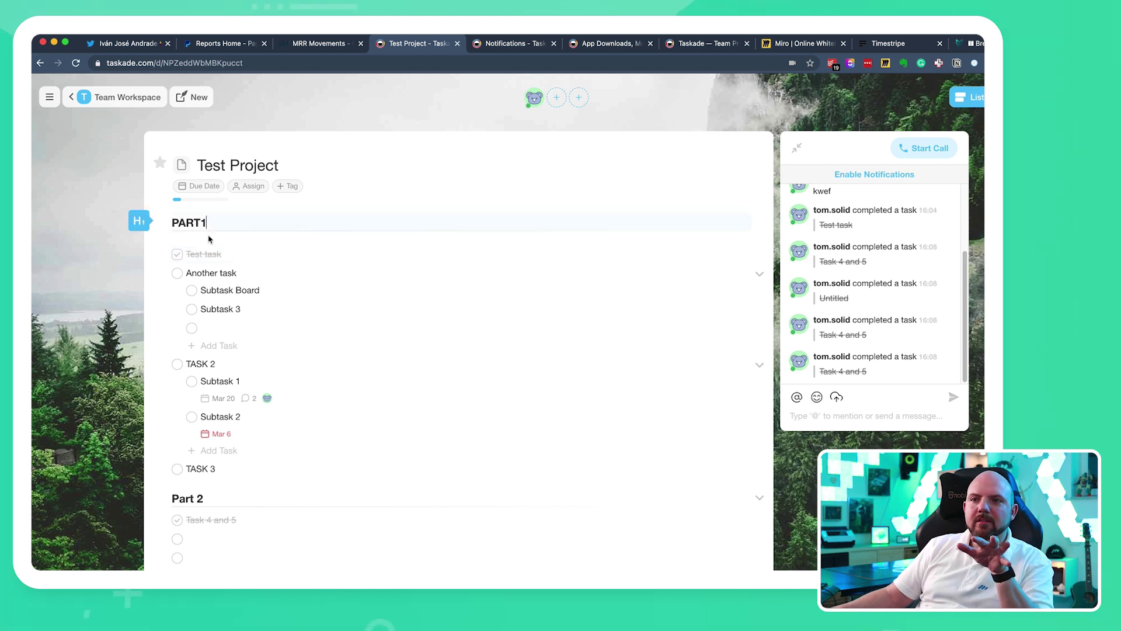
left_click(203, 251)
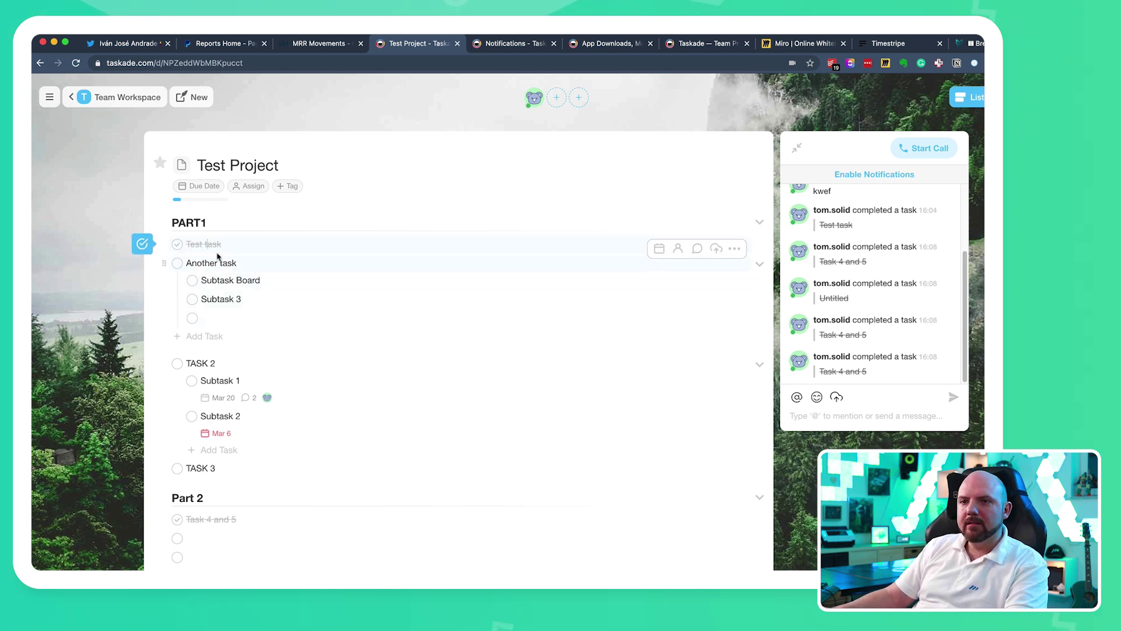
Toggle between Board and List views, scrolling across the board columns
left_click(968, 98)
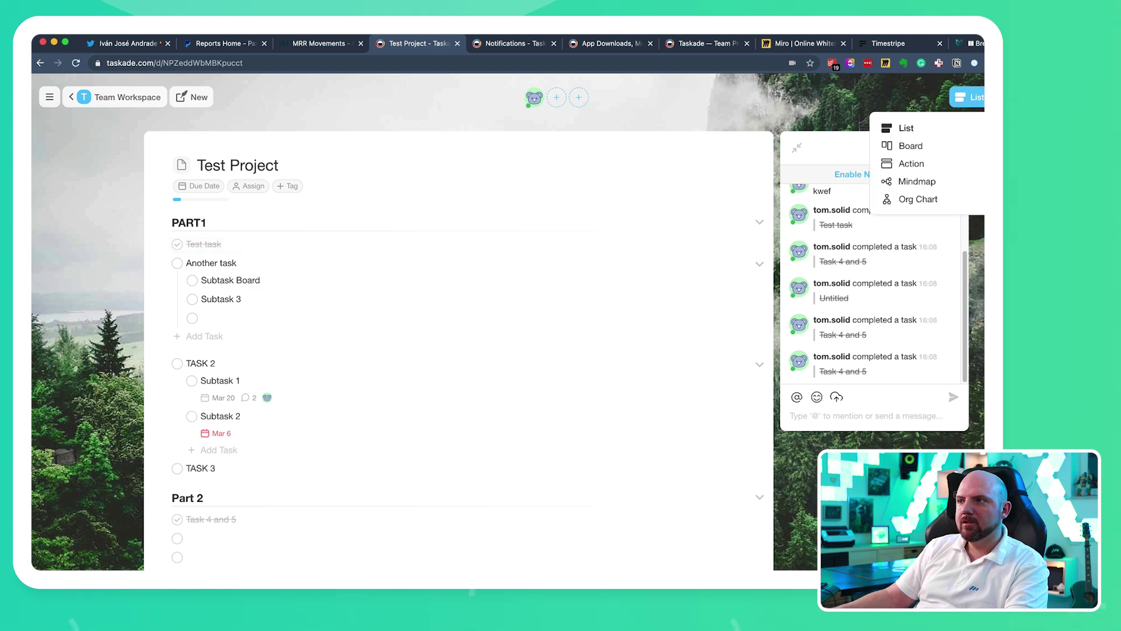
left_click(965, 143)
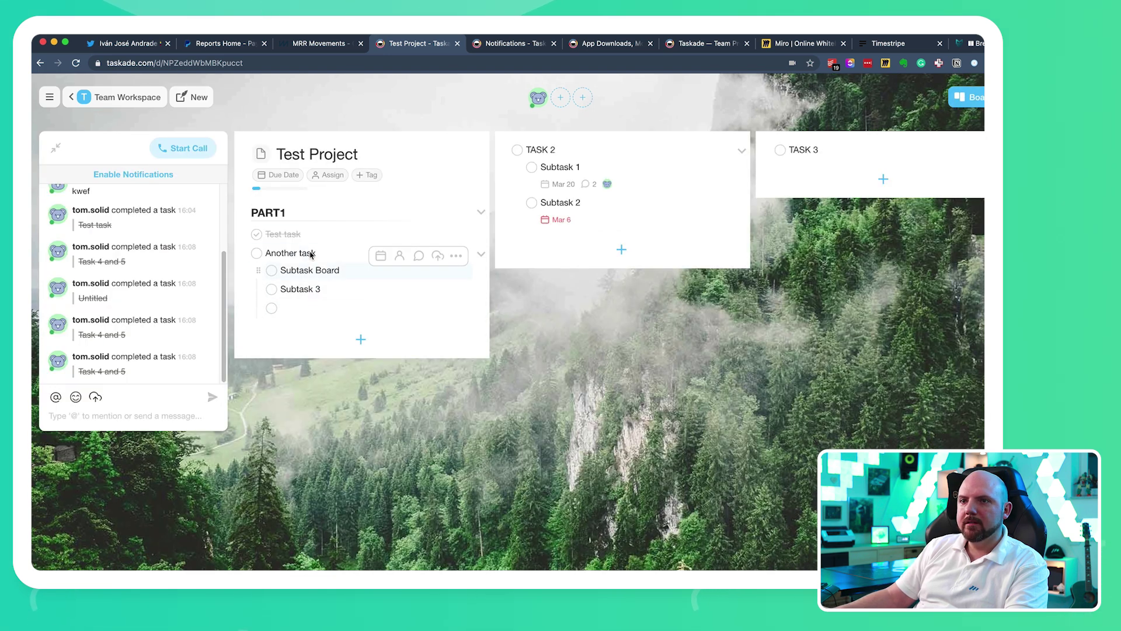
left_click(967, 97)
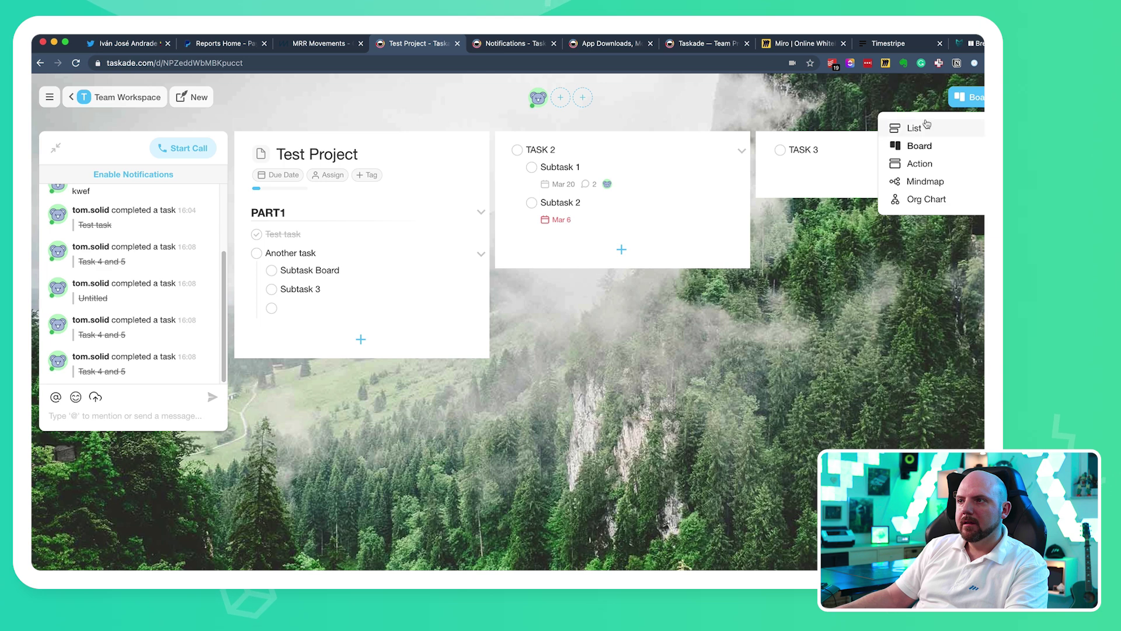
left_click(964, 125)
scroll(267, 491, "down", 3)
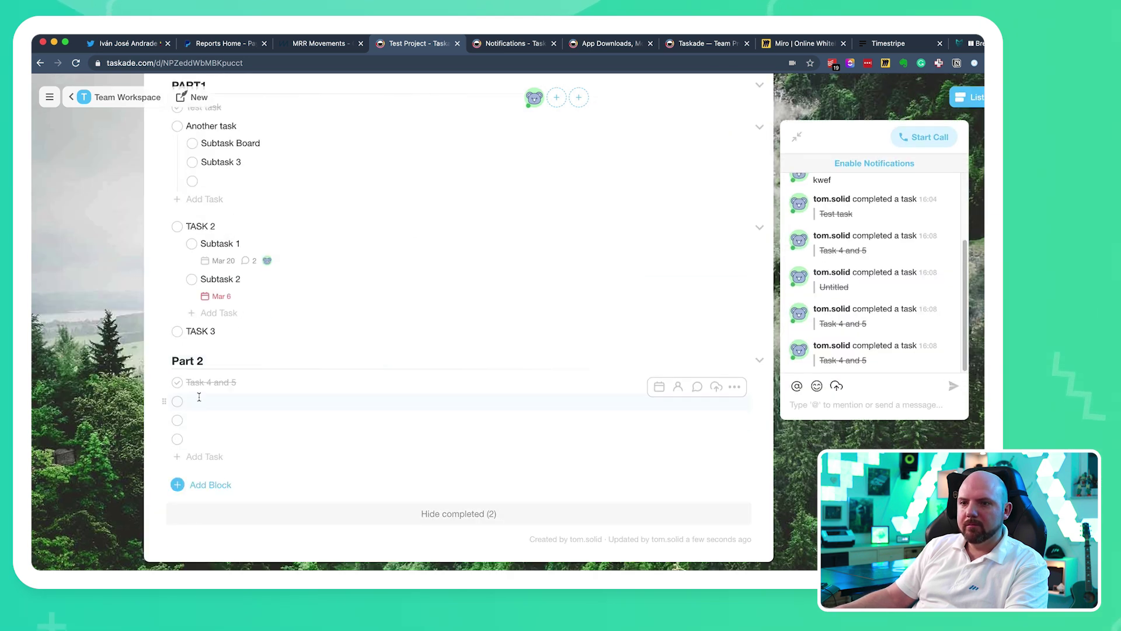
left_click(967, 97)
left_click(966, 143)
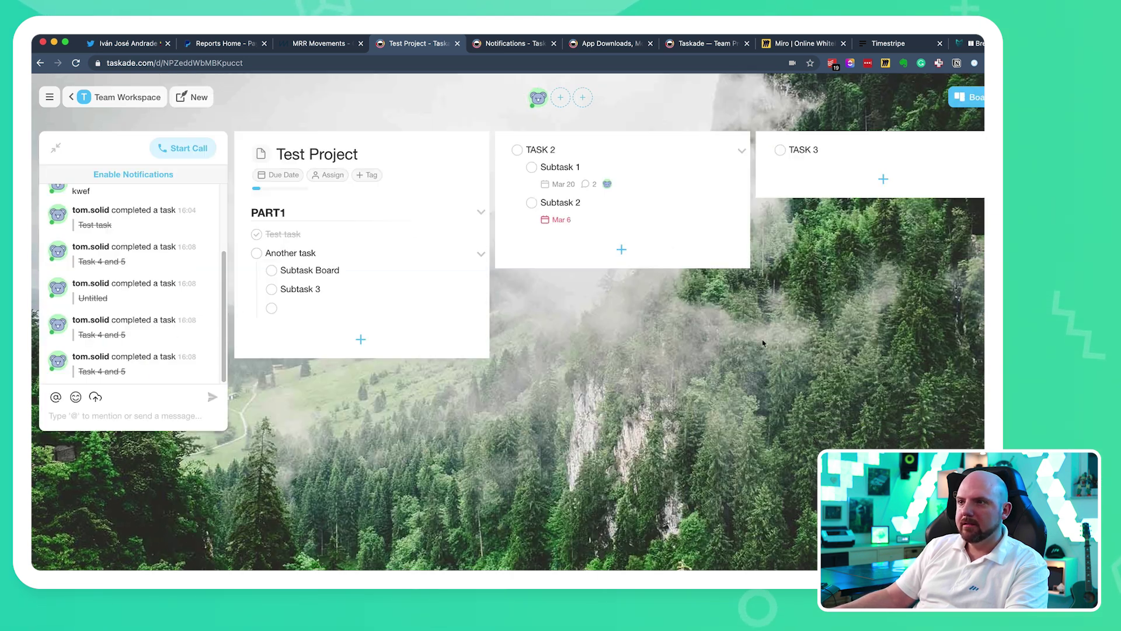
scroll(524, 559, "right", 8)
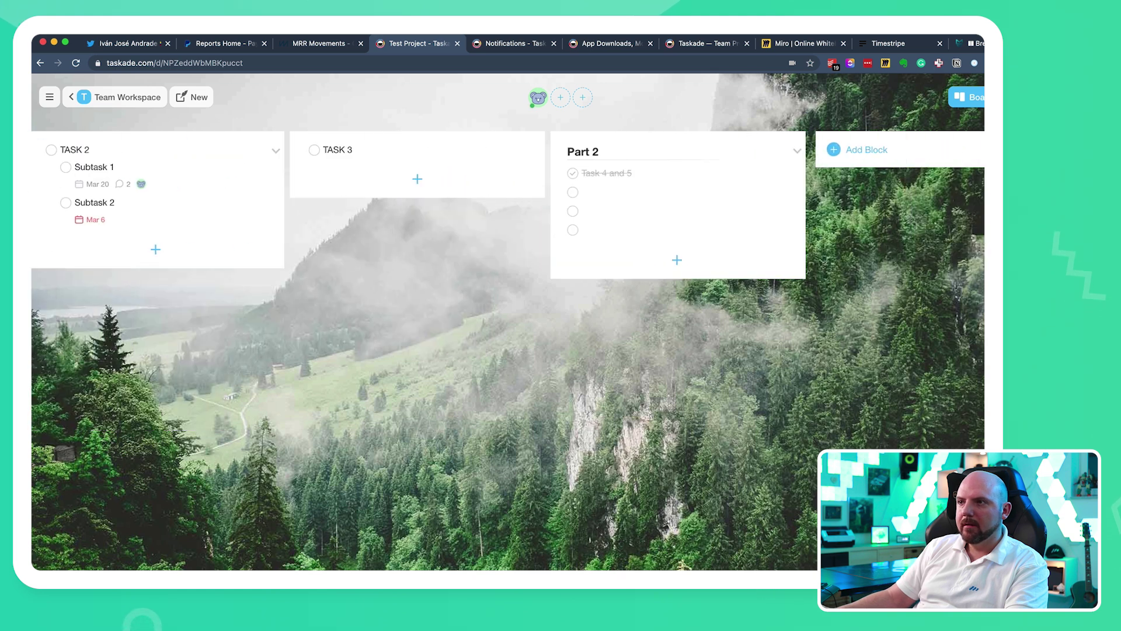
scroll(508, 350, "left", 8)
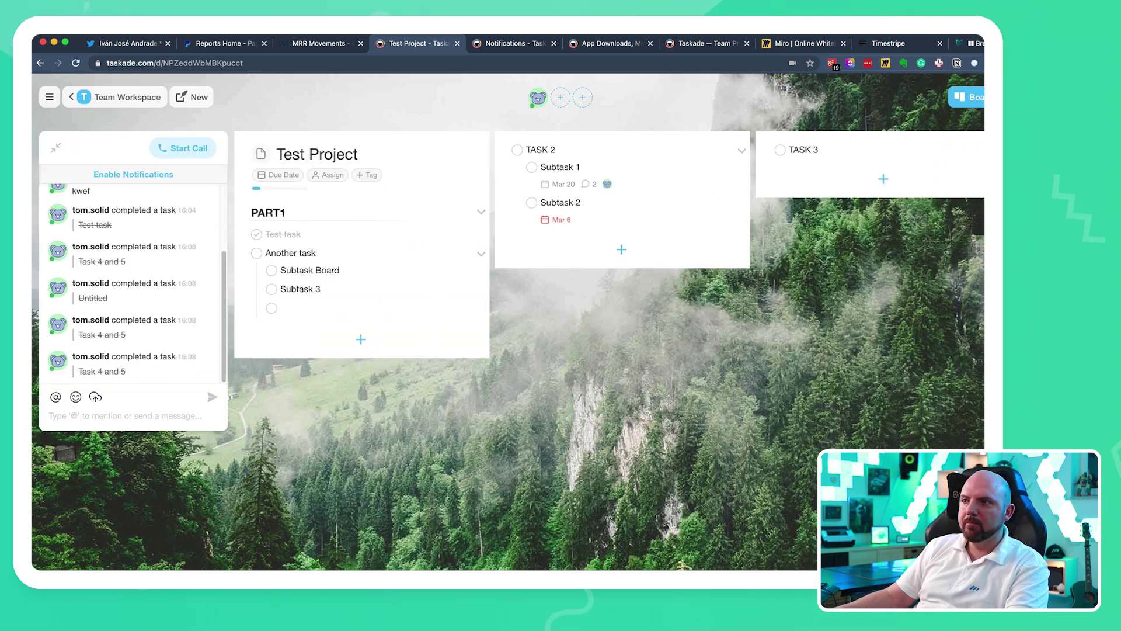
left_click(966, 97)
left_click(960, 126)
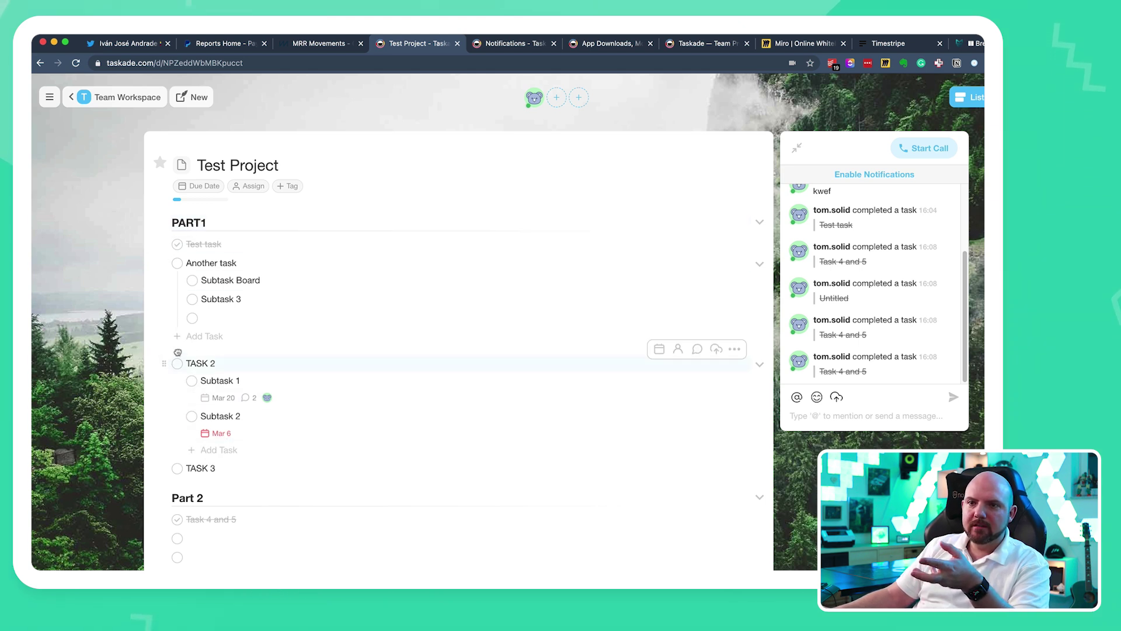
Move TASK 2 within PART1 and show PART1 and Part 2 as board columns
mouse_move(164, 362)
left_mouse_down()
mouse_move(208, 323)
mouse_move(164, 342)
left_mouse_up()
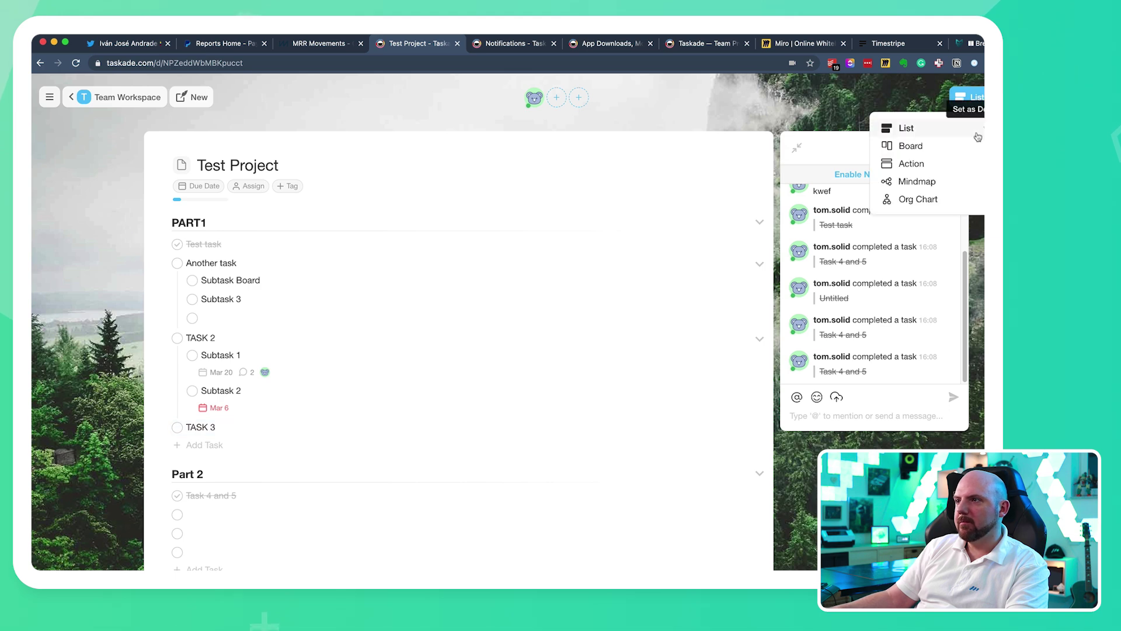
mouse_move(967, 107)
left_click(969, 146)
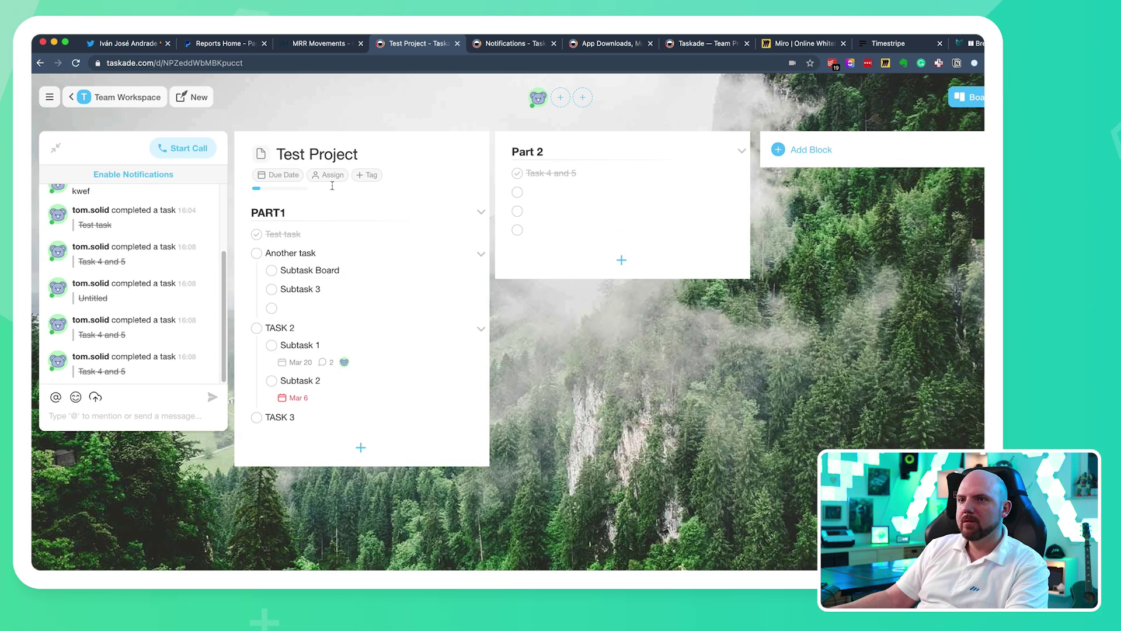
left_click(555, 152)
left_click(273, 212)
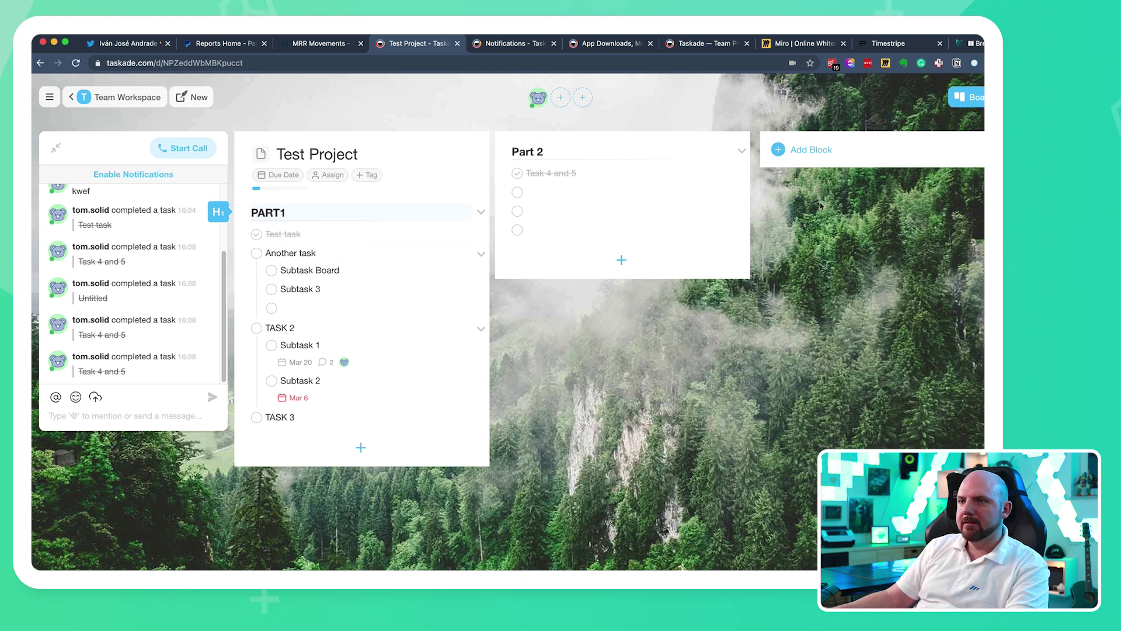
left_click(966, 97)
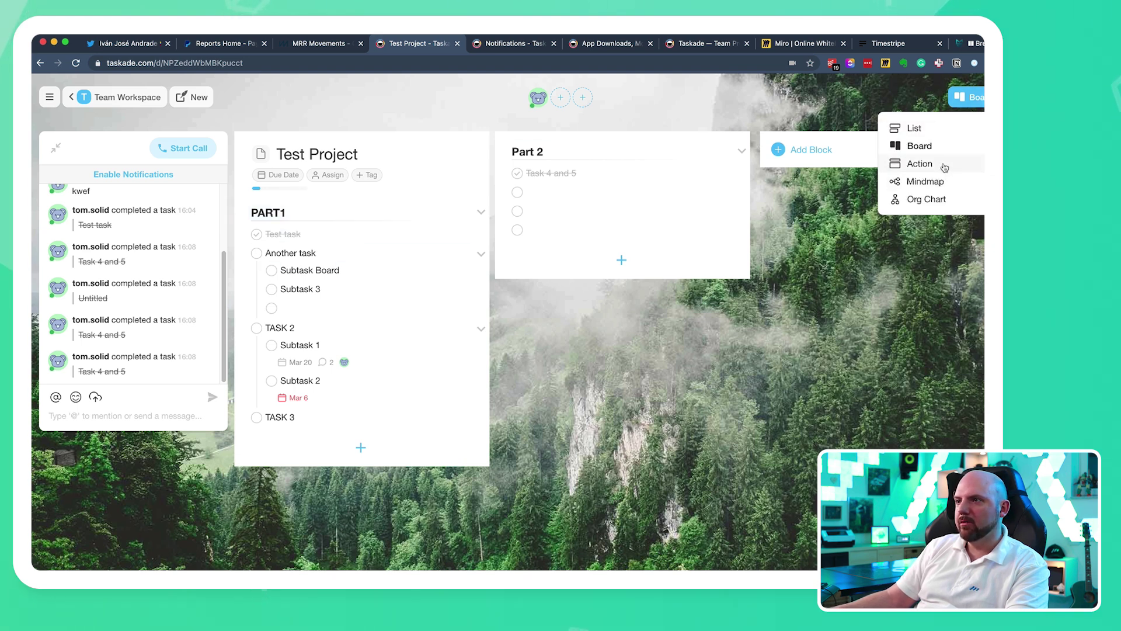
Show the project in Action layout, then as a mind map, and clear Task 4 and 5's highlight
left_click(944, 165)
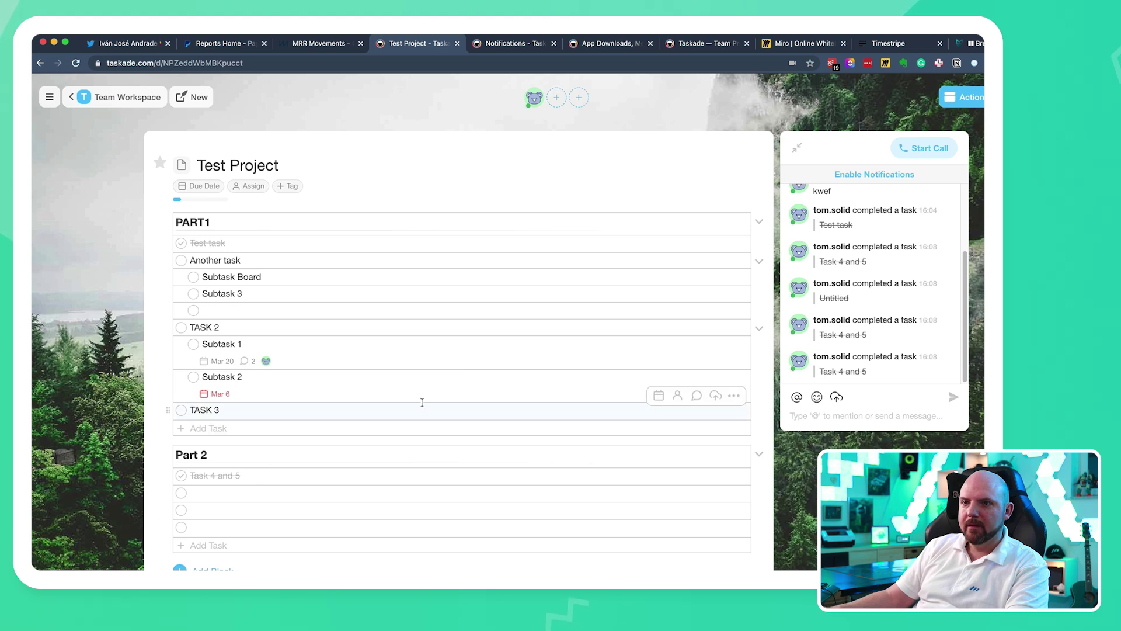
scroll(421, 401, "down", 2)
scroll(470, 438, "up", 2)
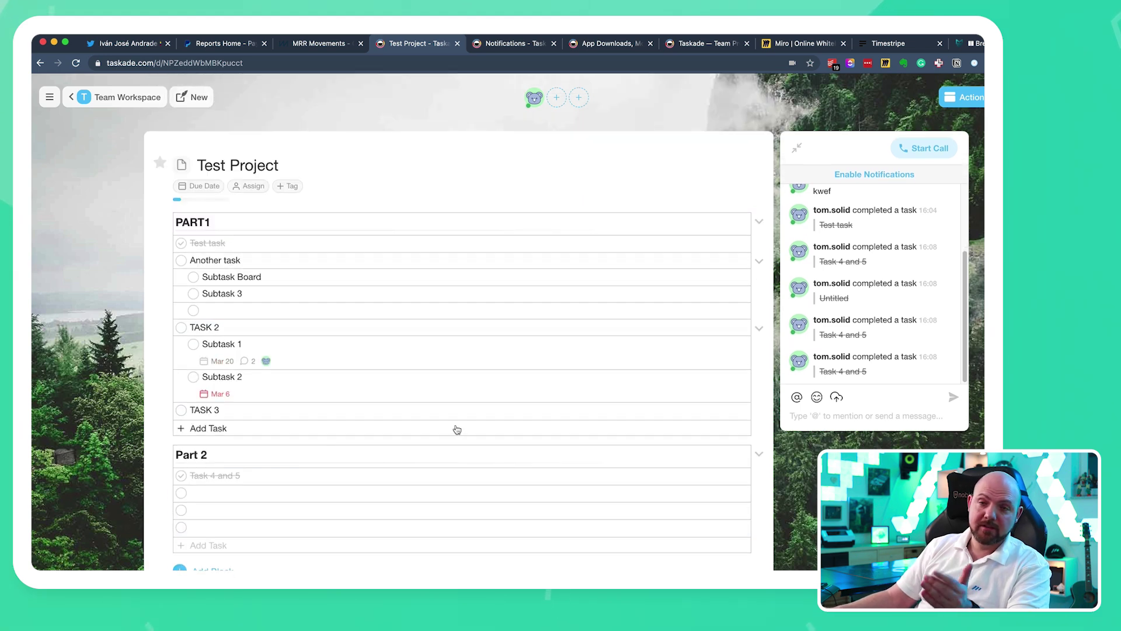
left_click(962, 97)
left_click(954, 185)
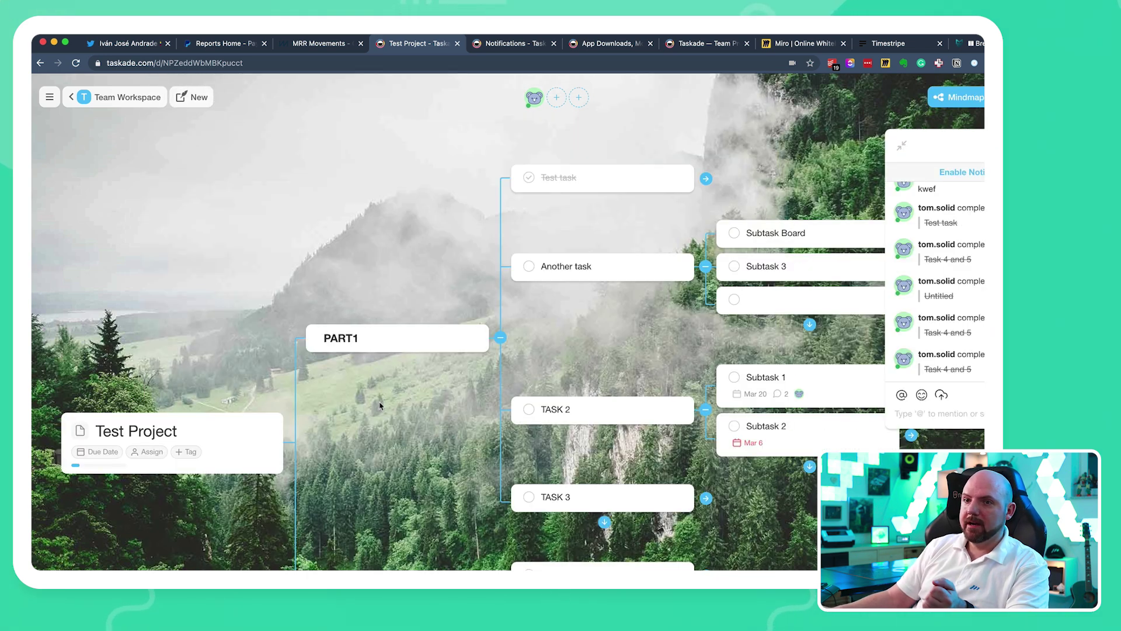
scroll(431, 334, "down", 3)
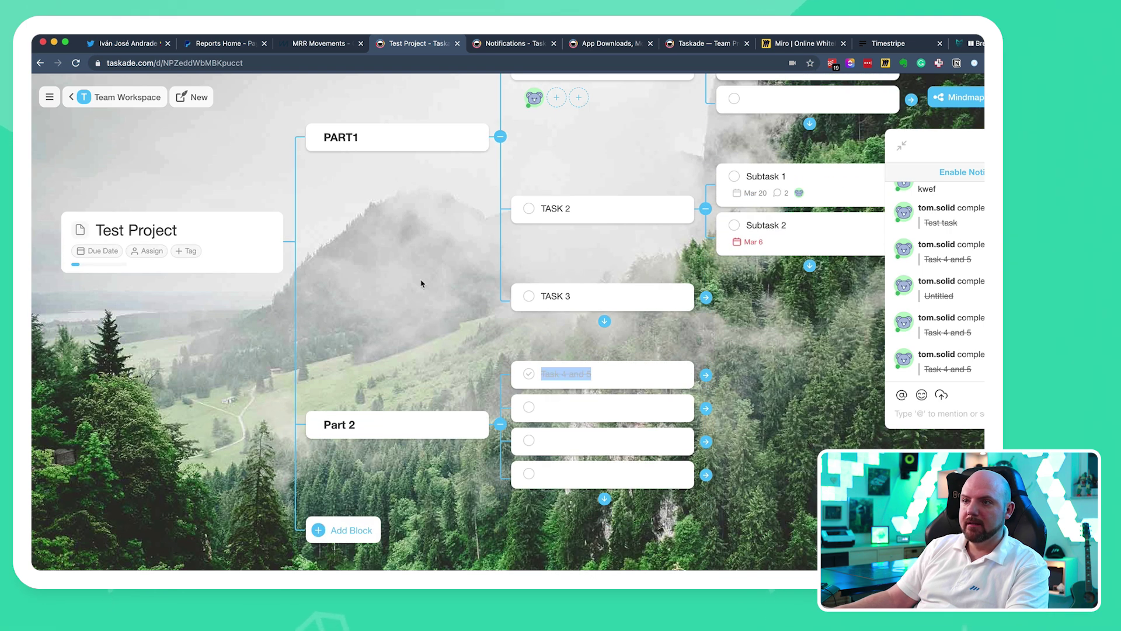
right_click(390, 279)
left_click(320, 483)
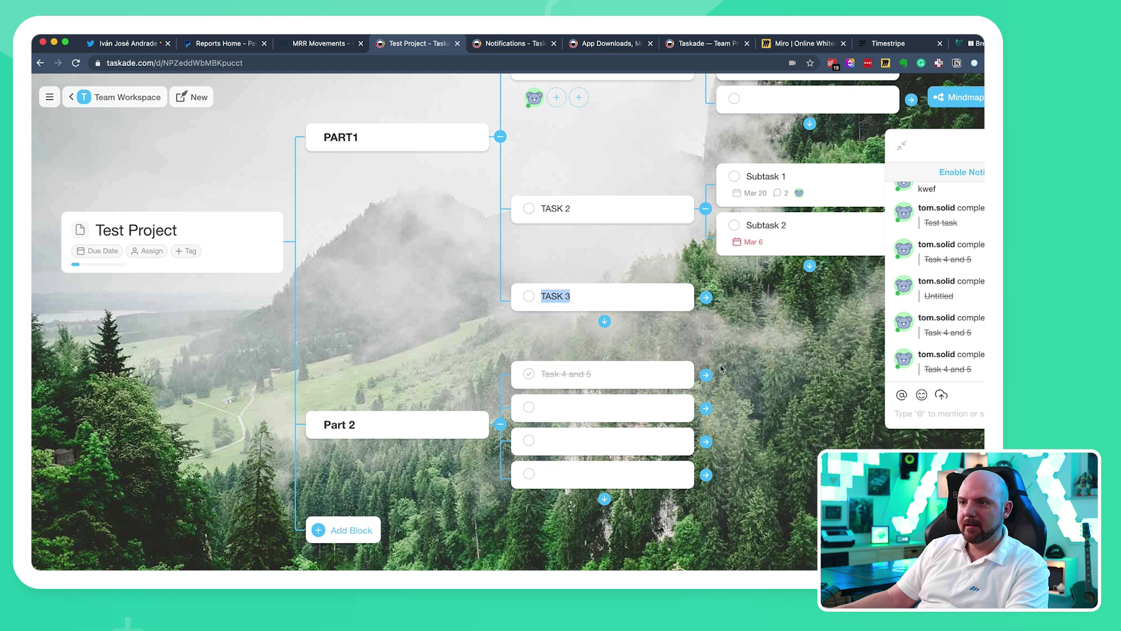
Close the chat panel and collapse then re-expand the PART1 branch
left_click(903, 149)
scroll(955, 288, "up", 3)
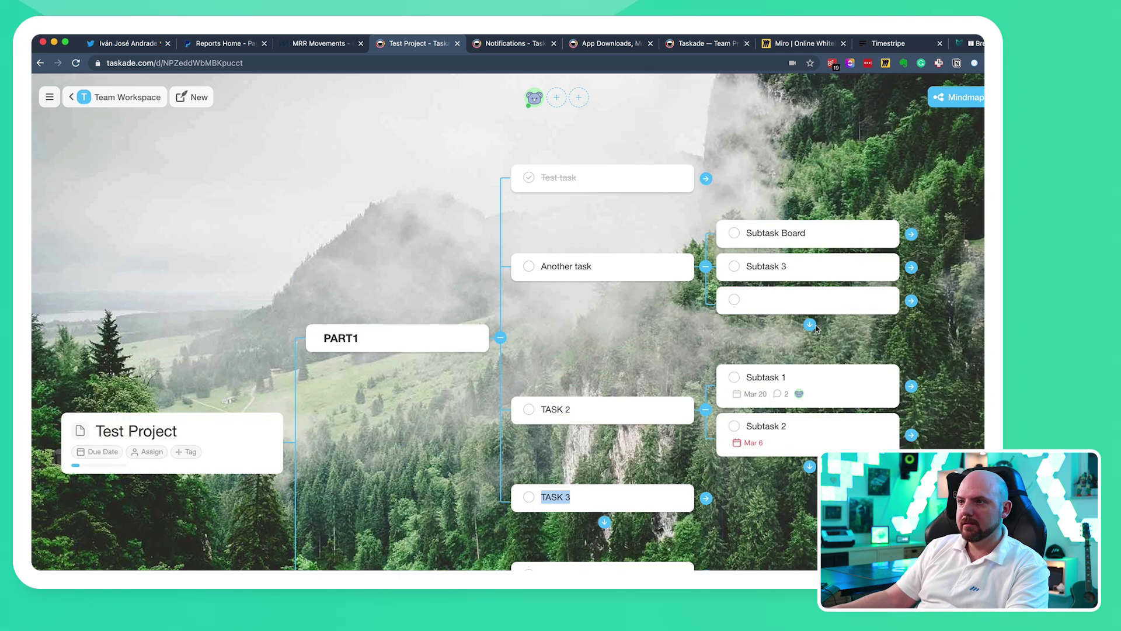
scroll(633, 308, "down", 1)
left_click(502, 301)
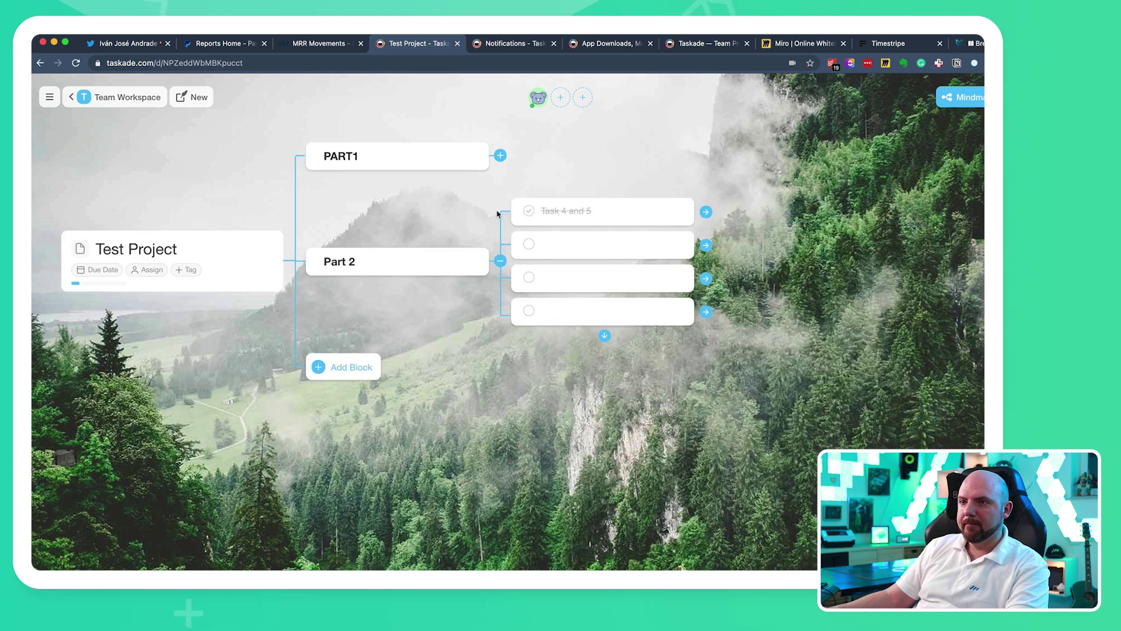
left_click(501, 155)
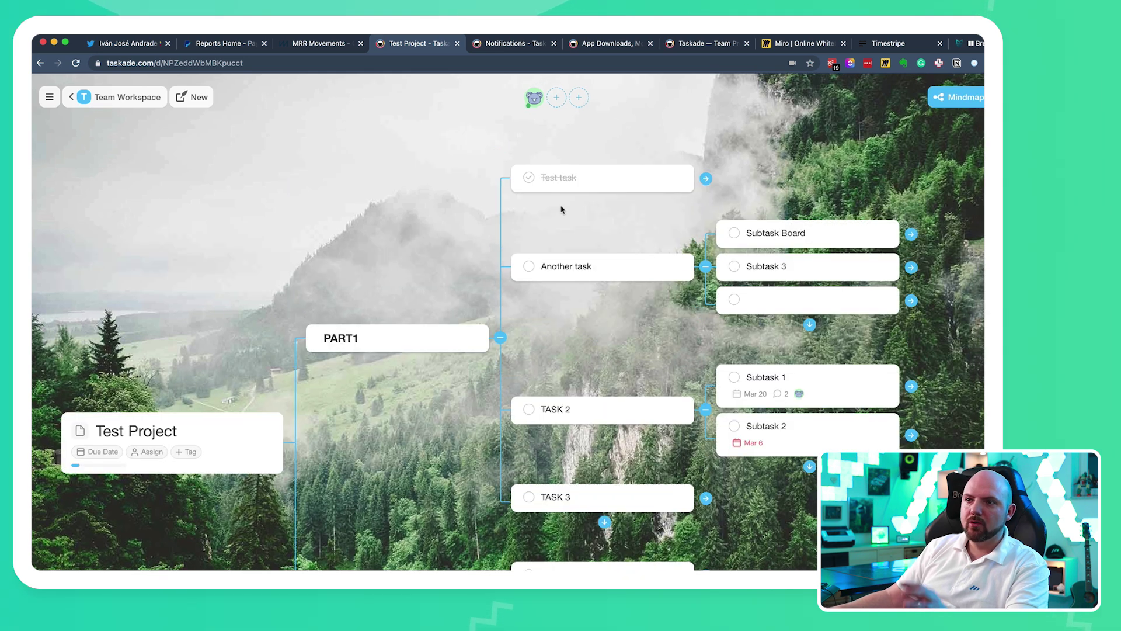
scroll(406, 344, "down", 3)
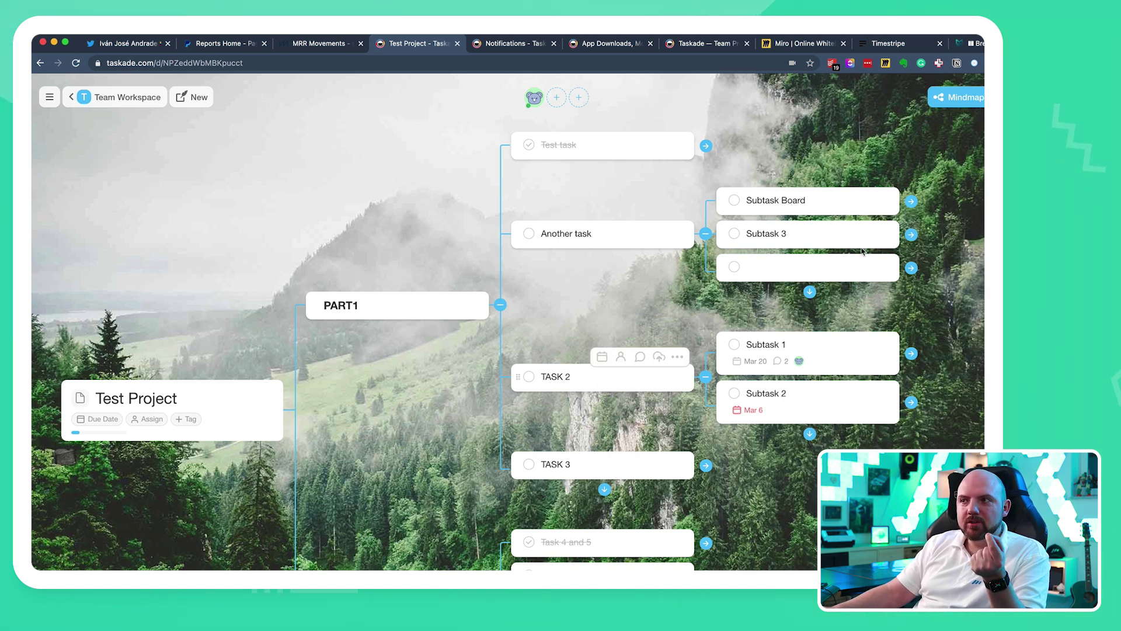
Create a new blank project in Team Workspace shown as a mind map
left_click(114, 97)
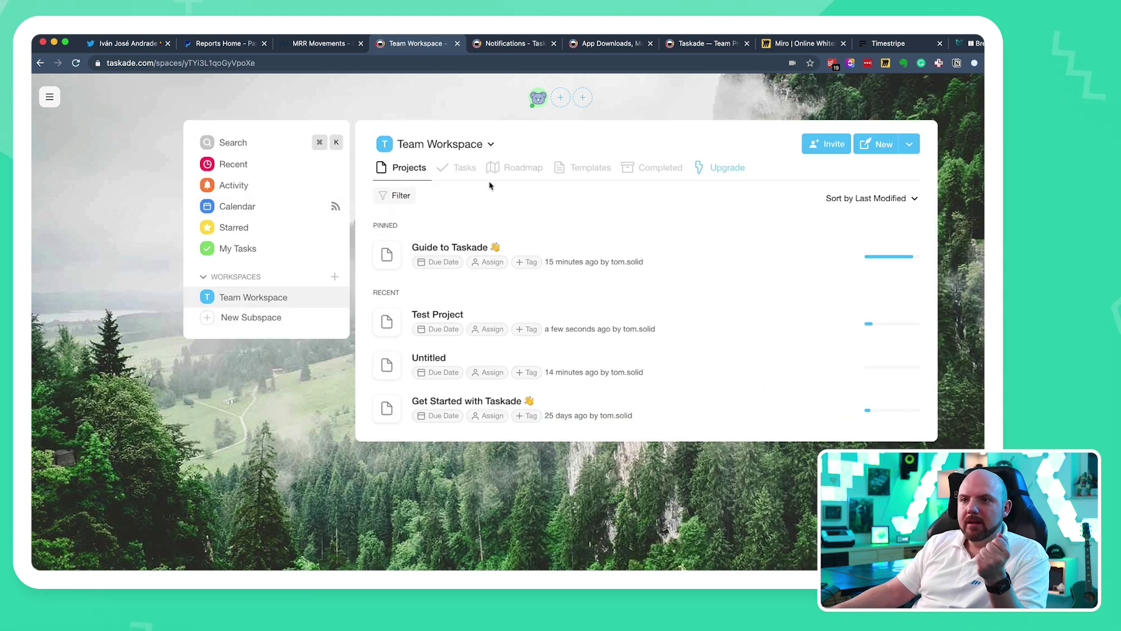
left_click(885, 146)
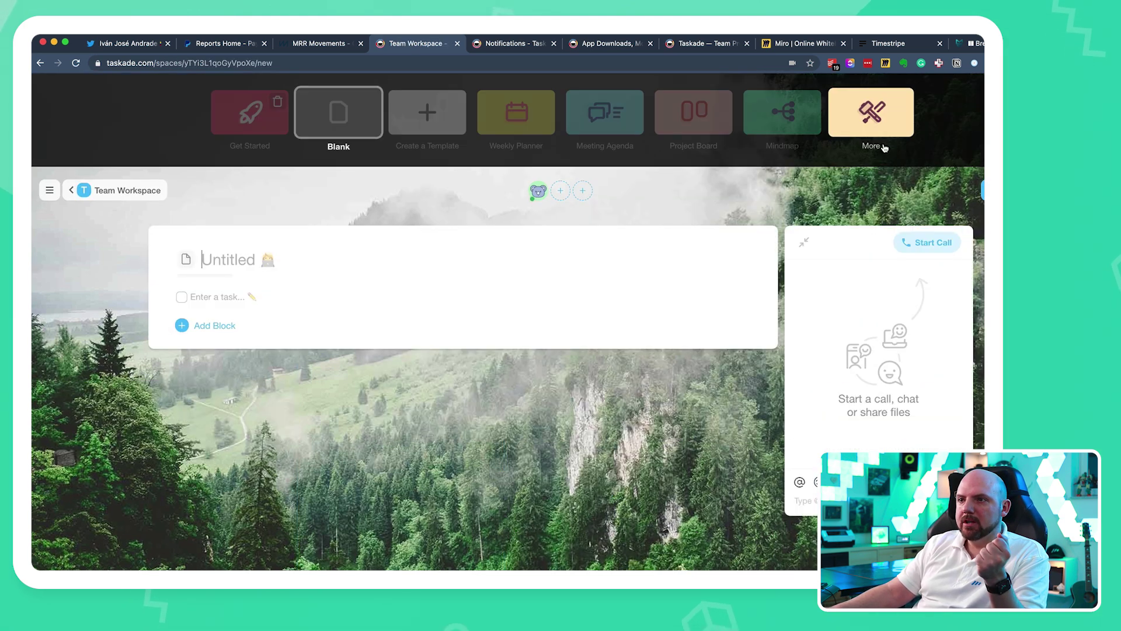
left_click(968, 97)
left_click(950, 180)
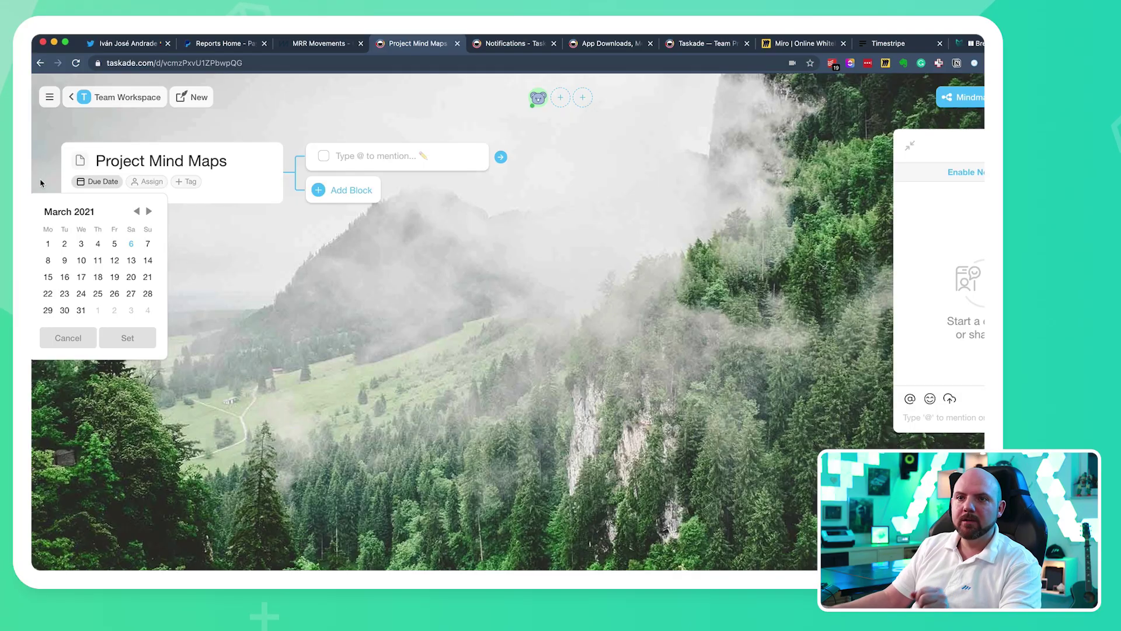
Set the project's due date to Mar 6 and make the first block a paragraph
left_click(130, 244)
left_click(127, 337)
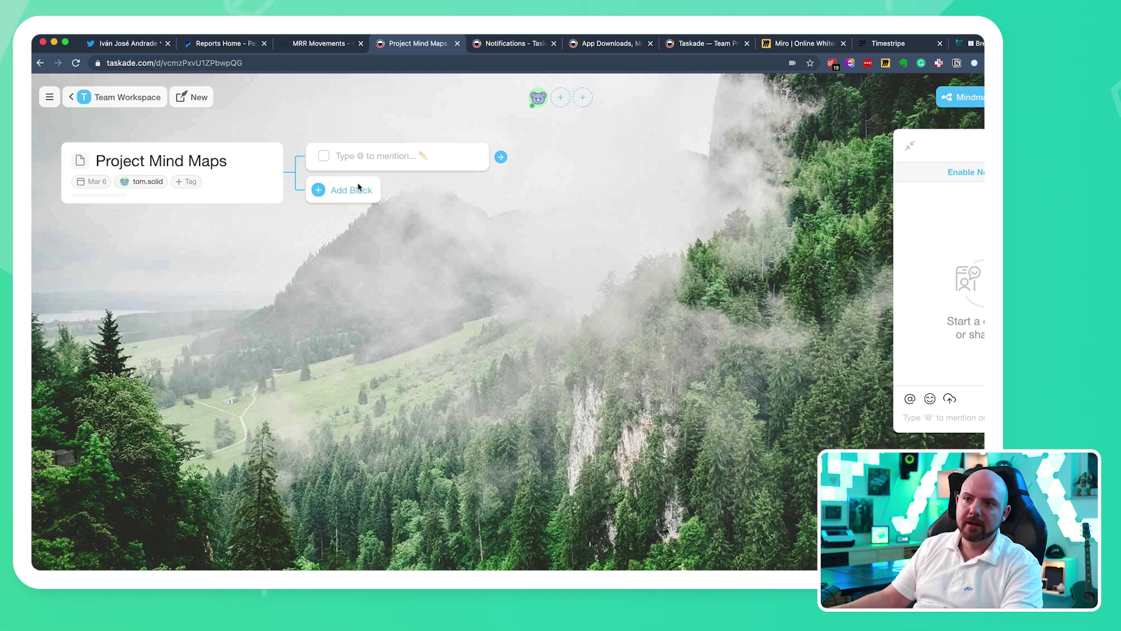
left_click(347, 197)
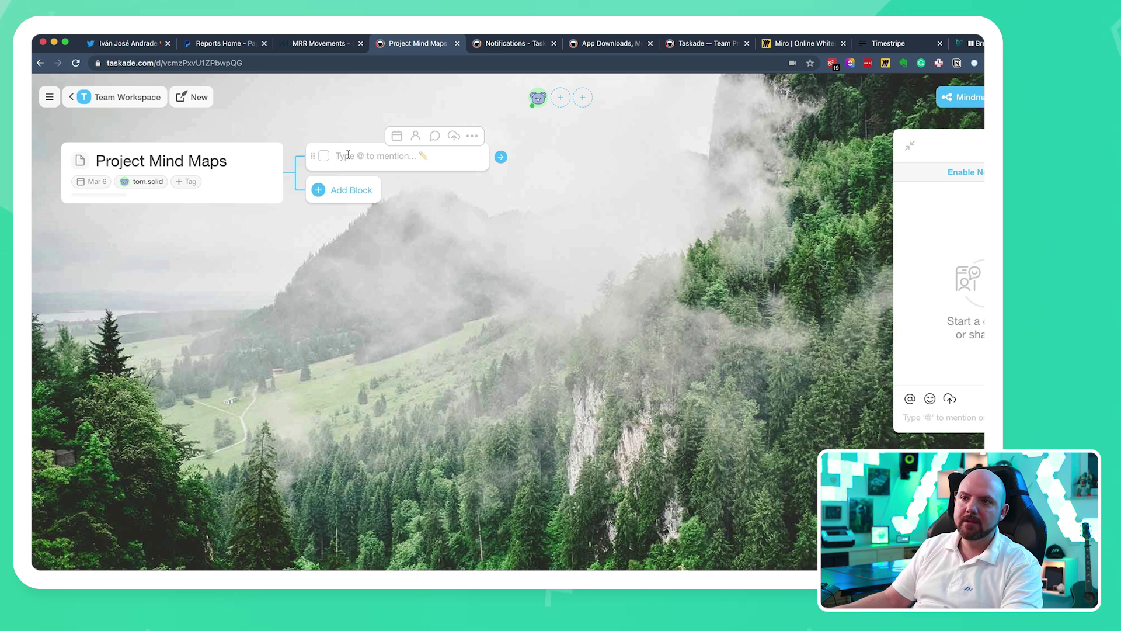
left_click(348, 155)
left_click(429, 568)
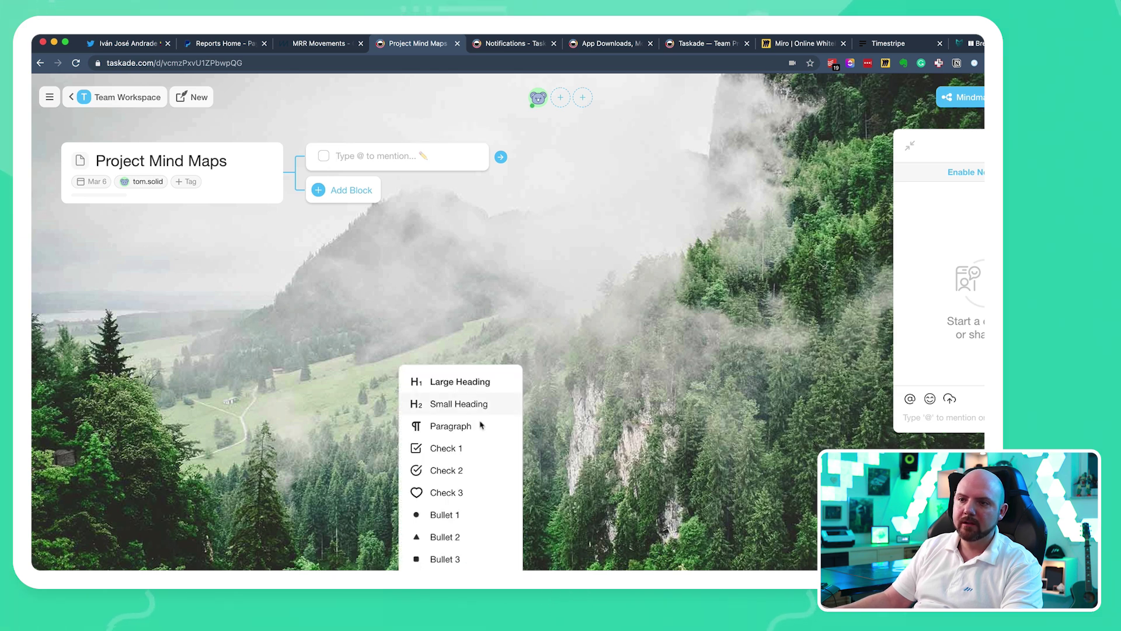
left_click(450, 426)
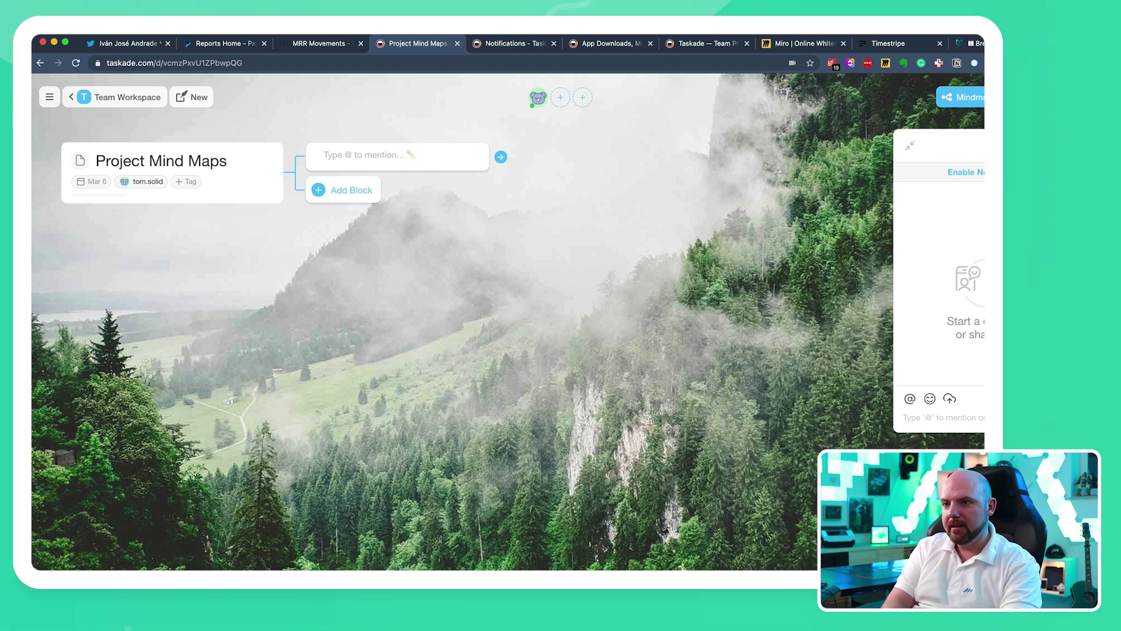
Make the first block a paragraph named Part 1 holding Task 1 and Task 2
left_click(431, 564)
left_click(458, 426)
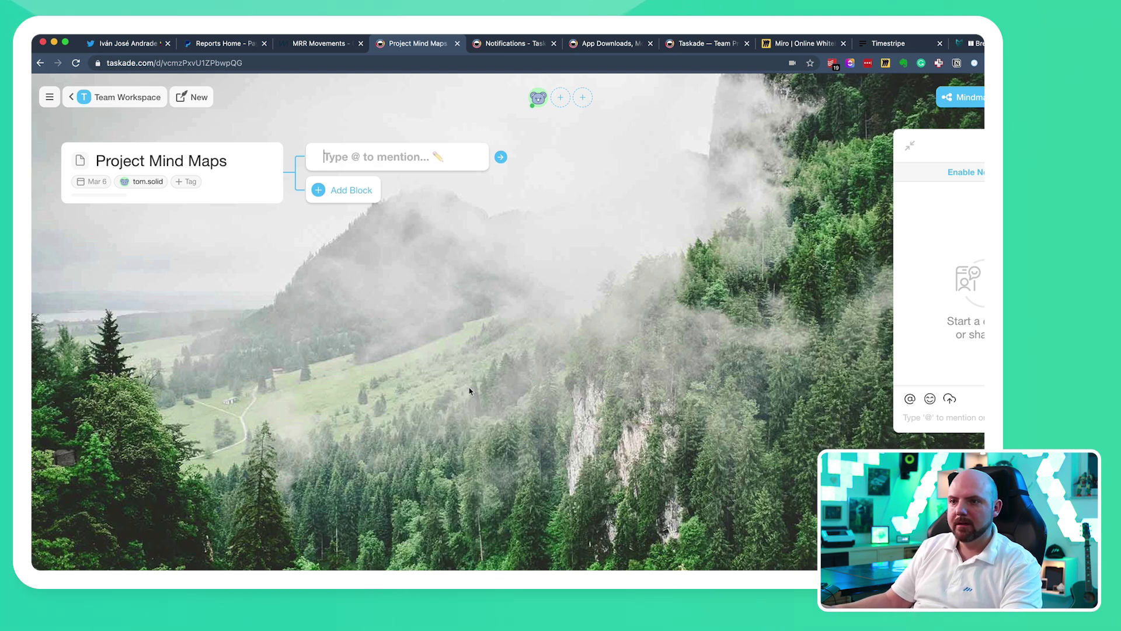
type("Part 1")
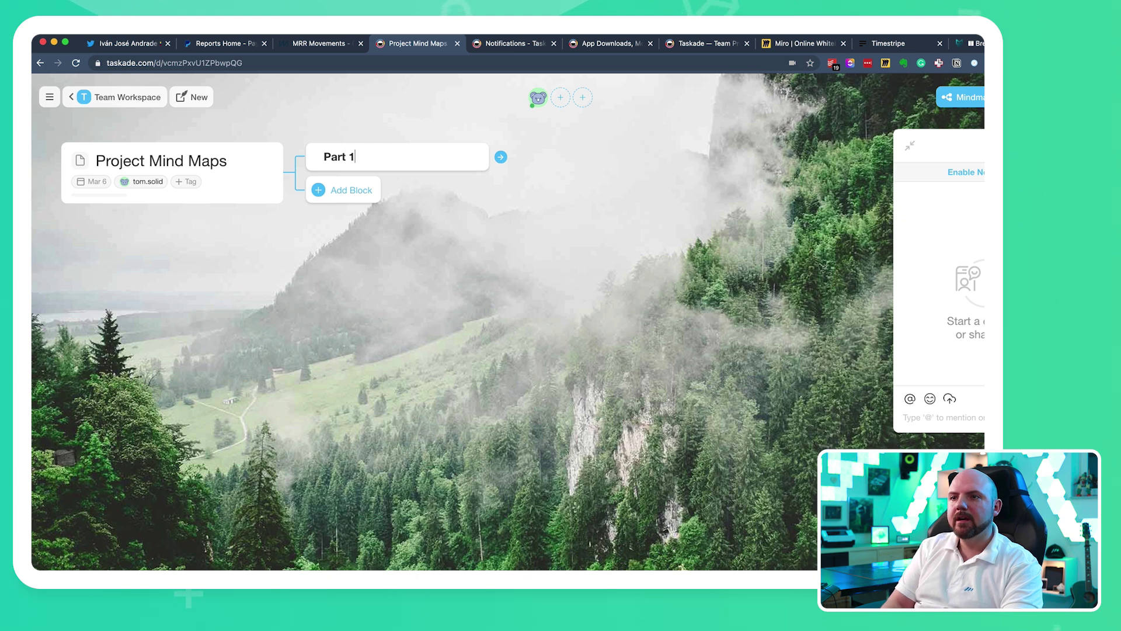
key("Tab")
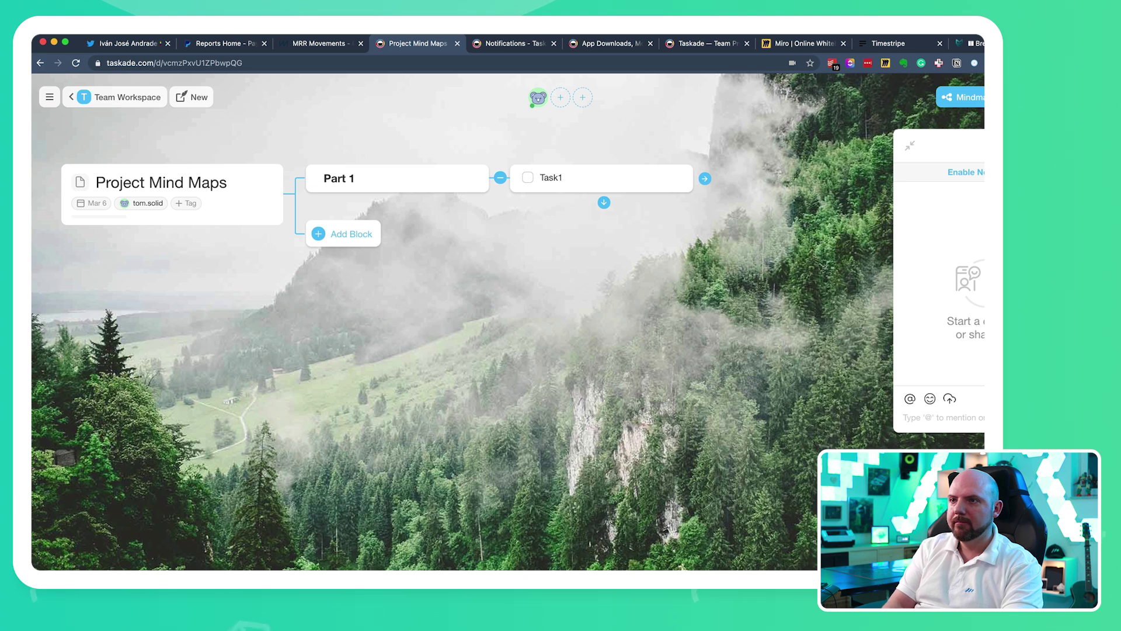
left_click(604, 202)
type("Task")
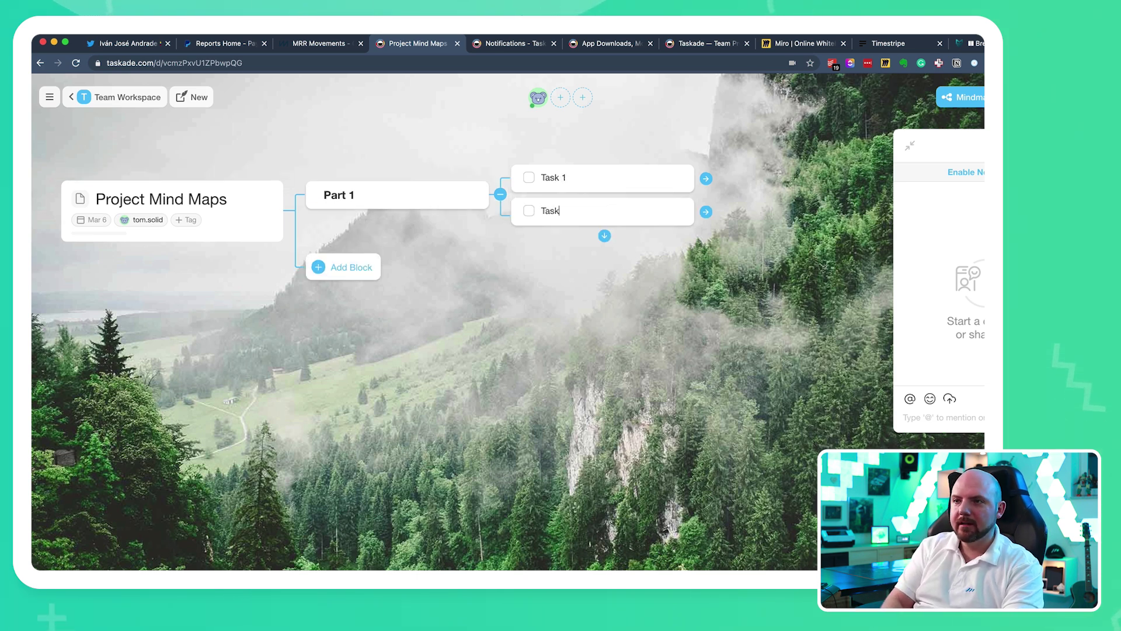
type(" 2")
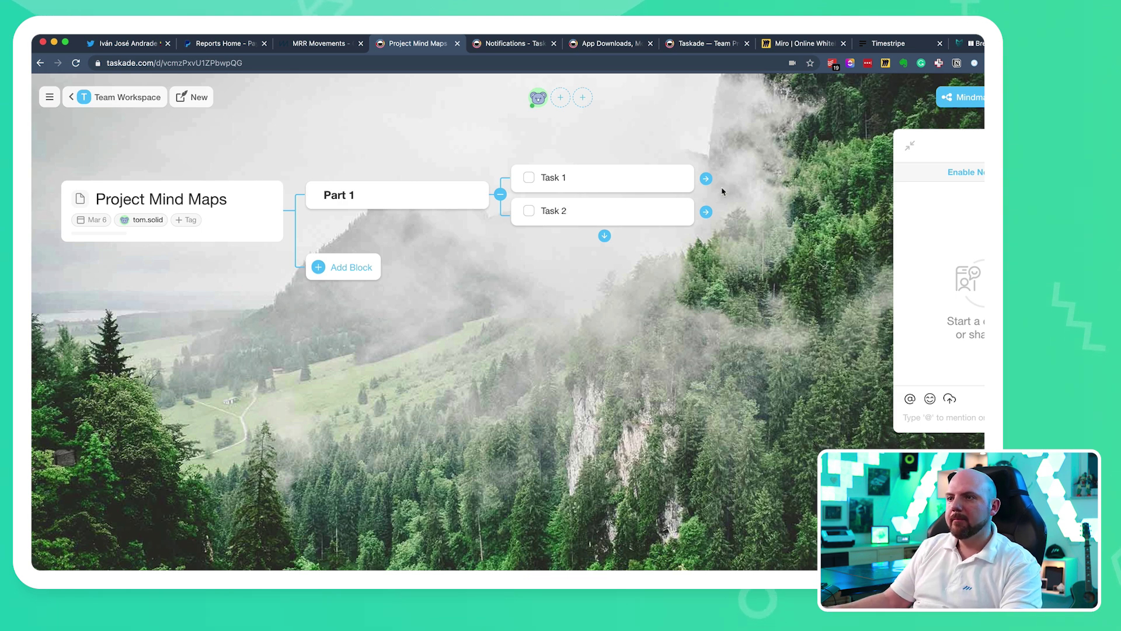
Add Subtask 1 and Subtask 2 under Task 1, and Subsubtask under Subtask 1
left_click(706, 178)
type("S")
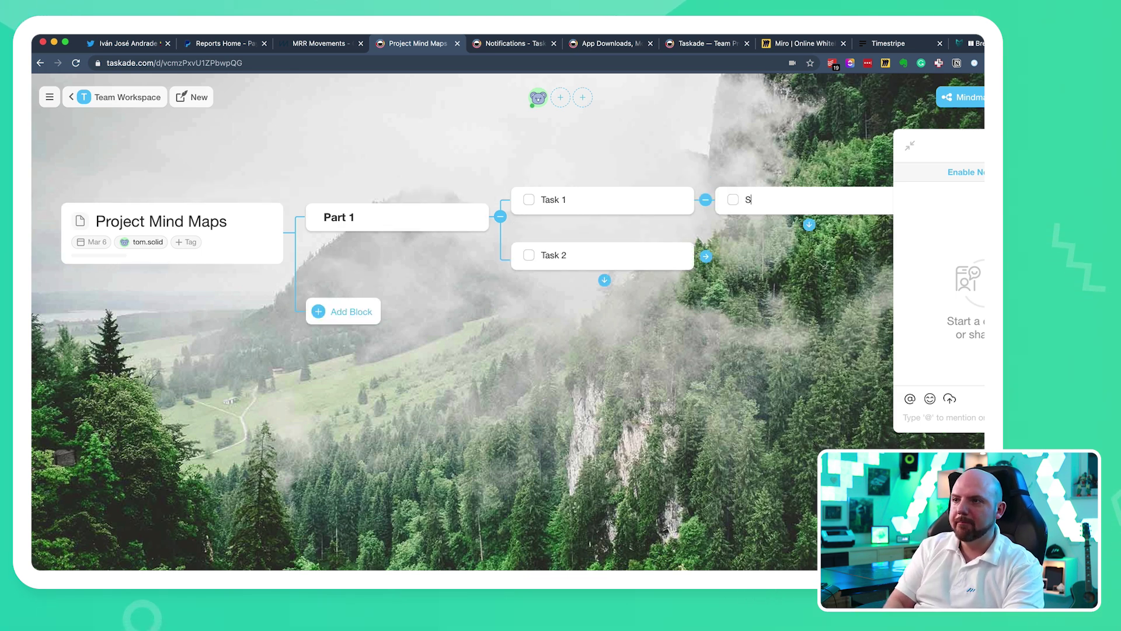
type("ubtask 1")
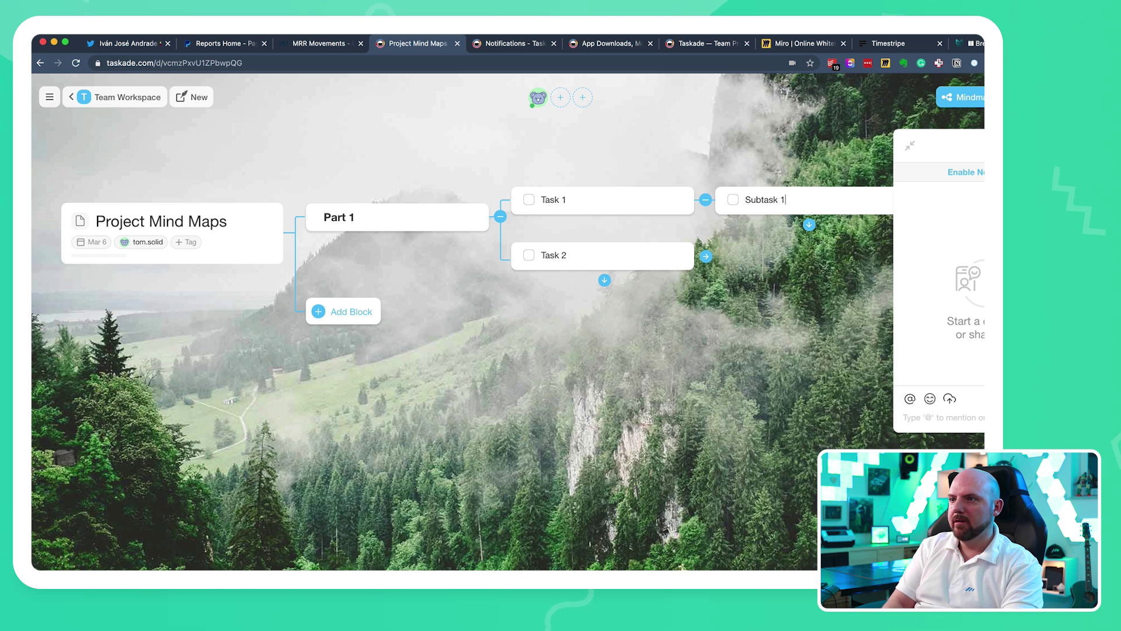
key("Return")
type("Subtask 2")
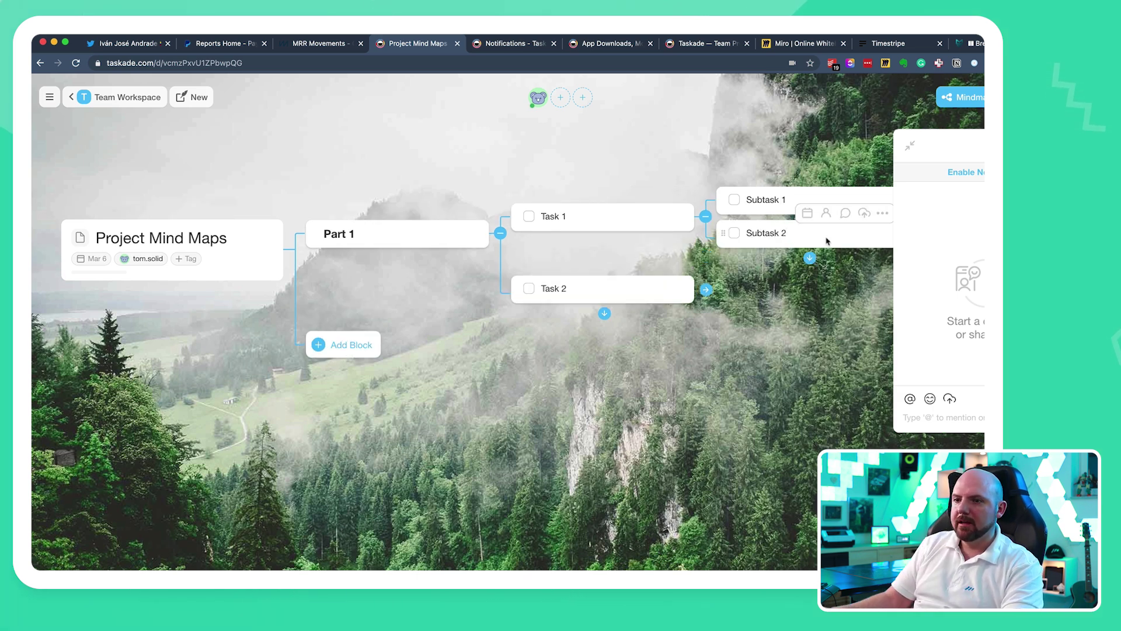
left_click(910, 146)
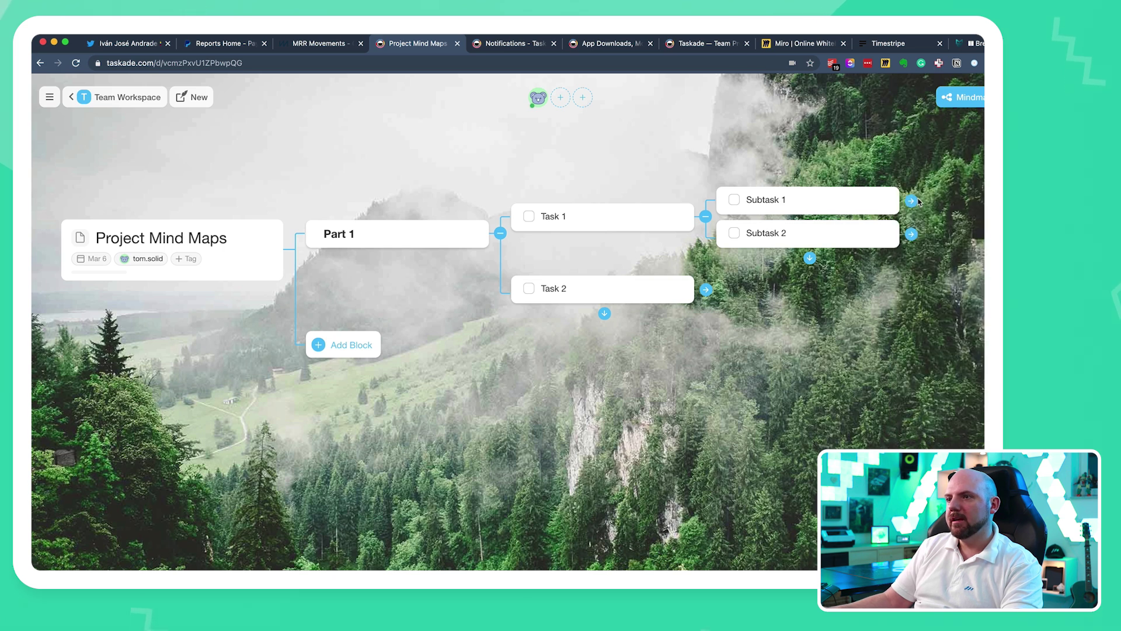
left_click(911, 200)
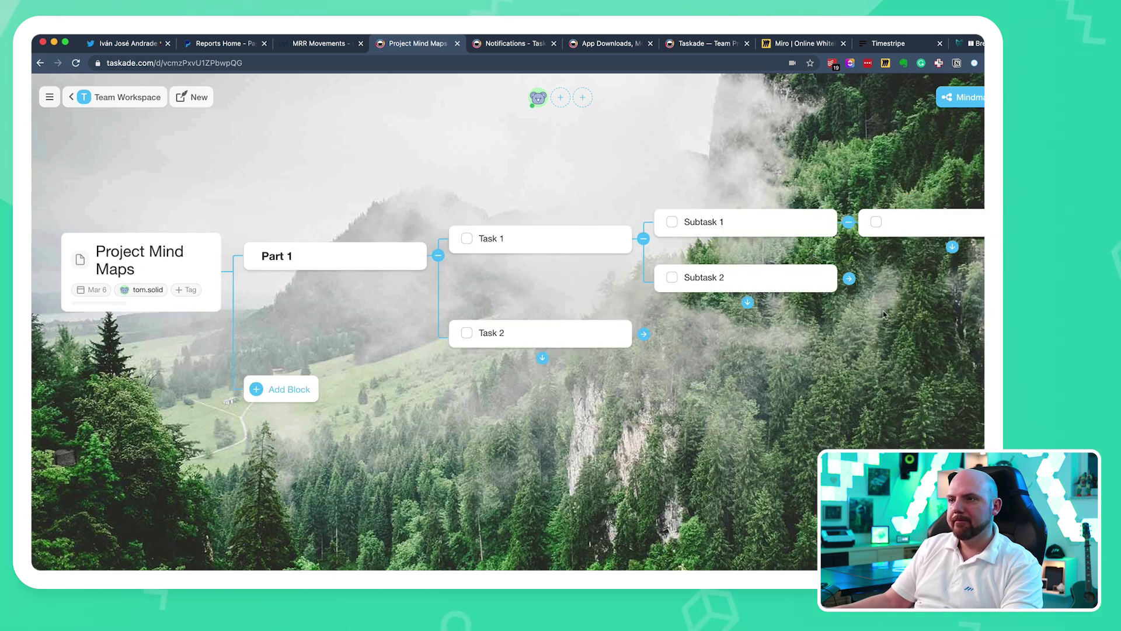
type("Subsubtask")
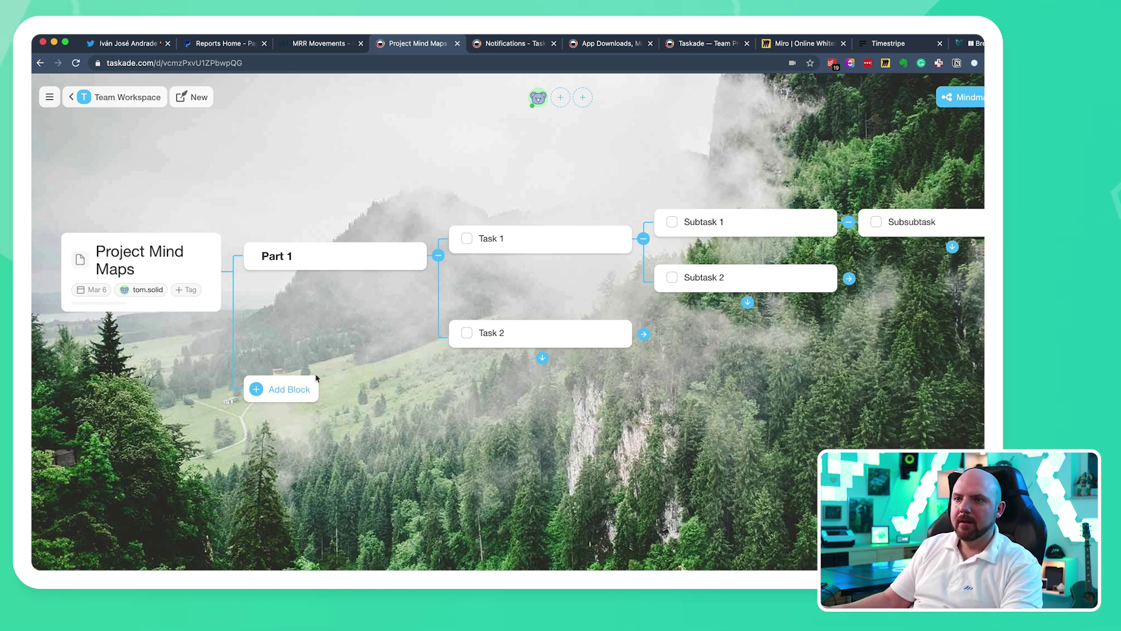
Add a new paragraph block to the map and rename it Part 2
left_click(305, 390)
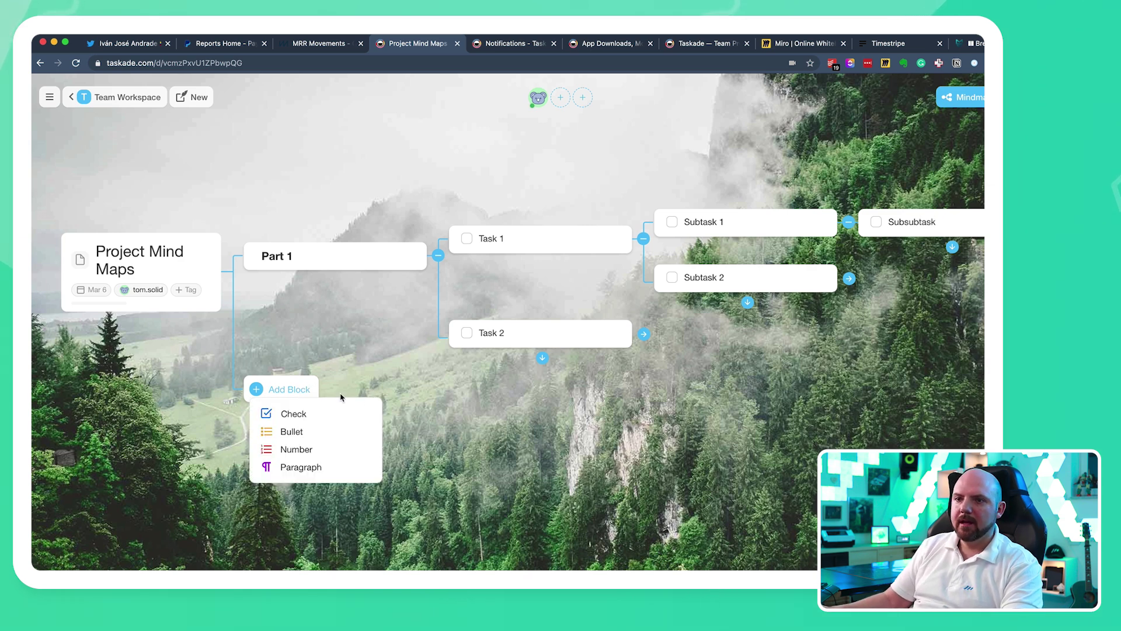
left_click(301, 466)
left_click(340, 455)
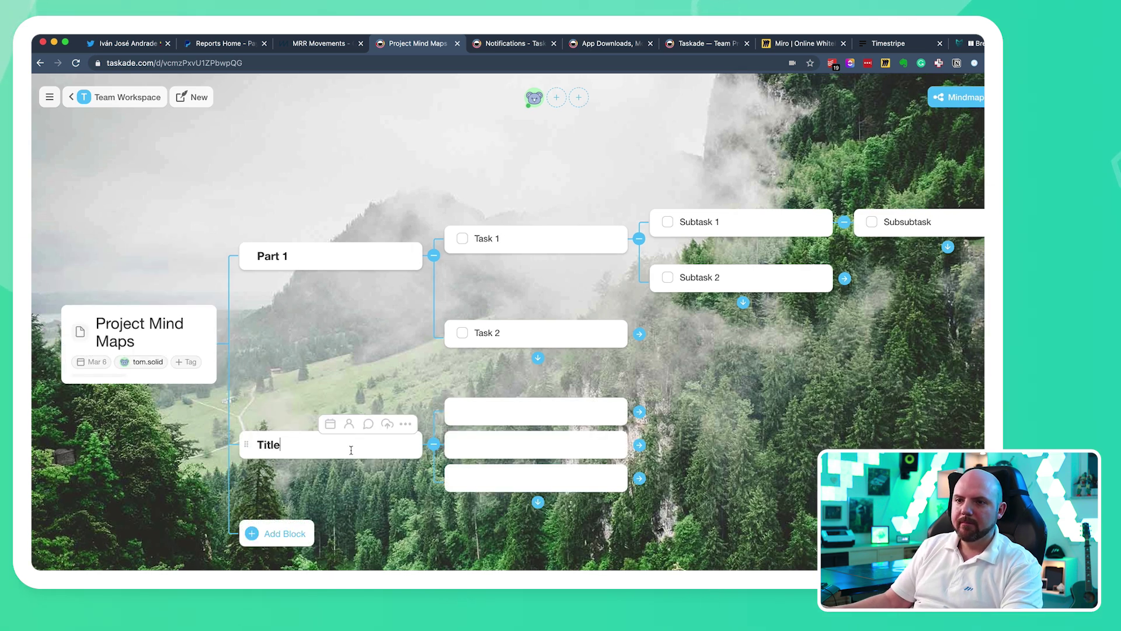
key("super+a")
type("P")
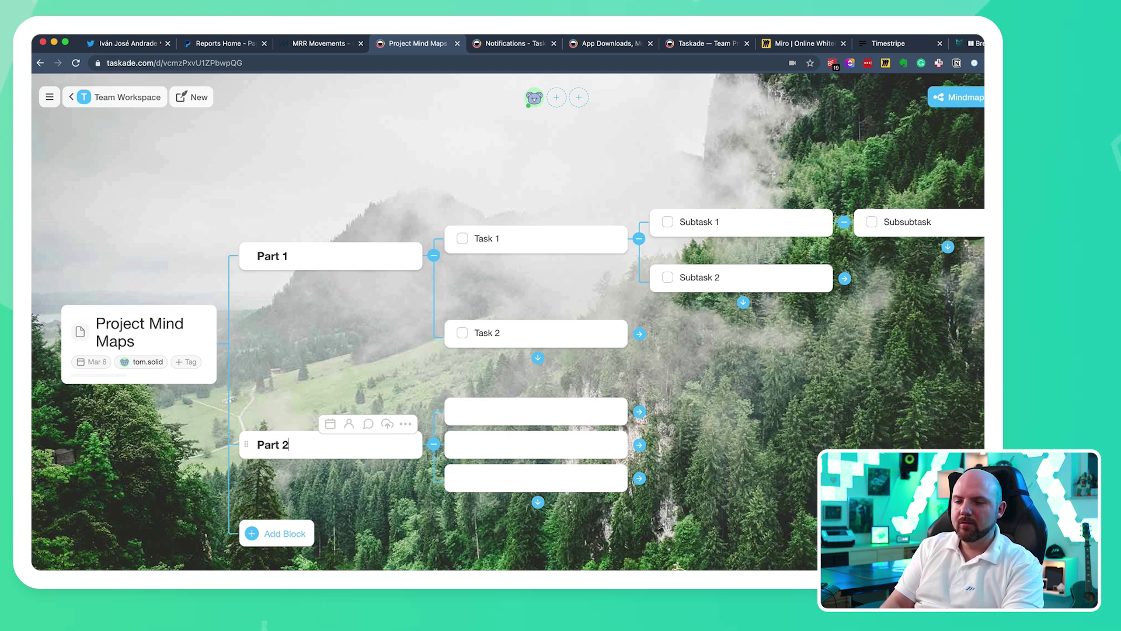
type("art 2")
Delete Part 2's two empty children, enter Task 2.1, and add a new node below
left_click(507, 421)
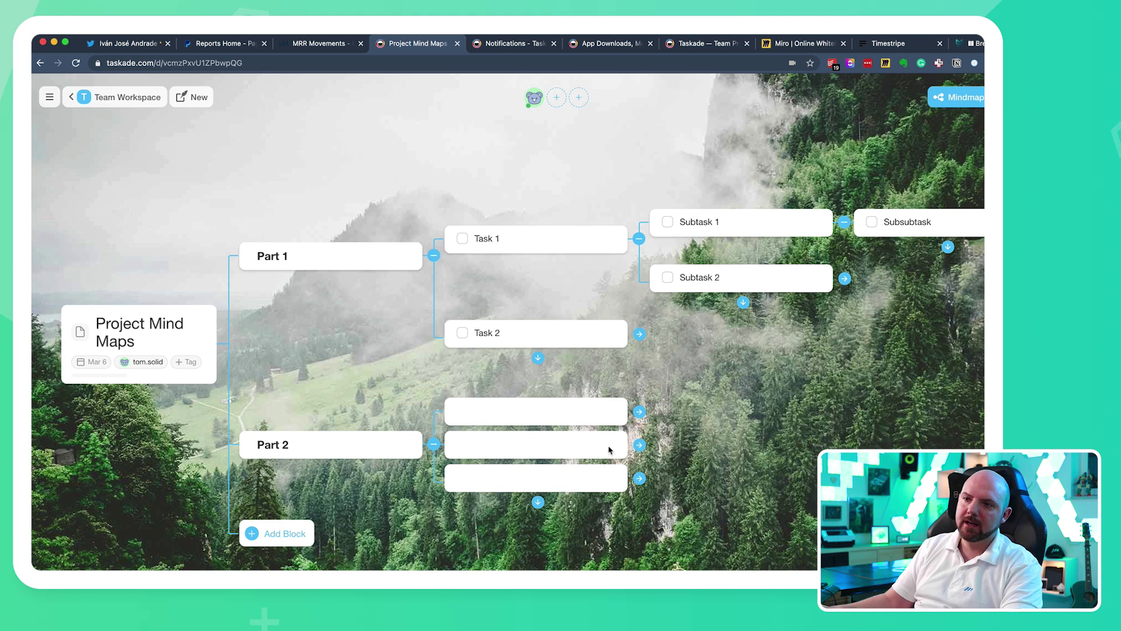
left_click(612, 425)
left_click(619, 393)
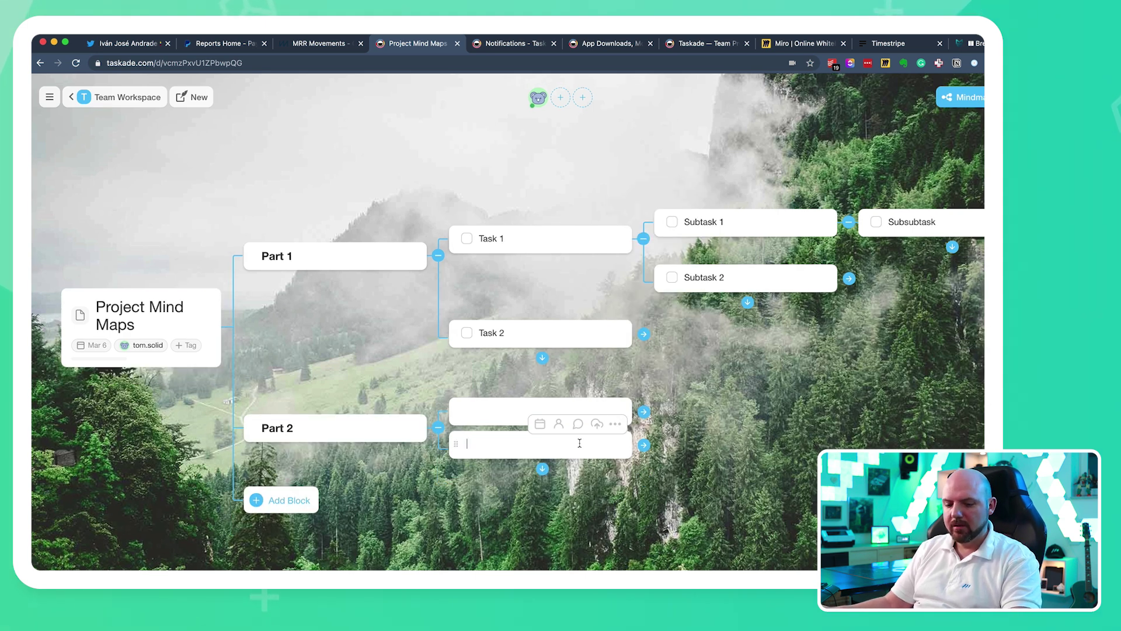
key("BackSpace")
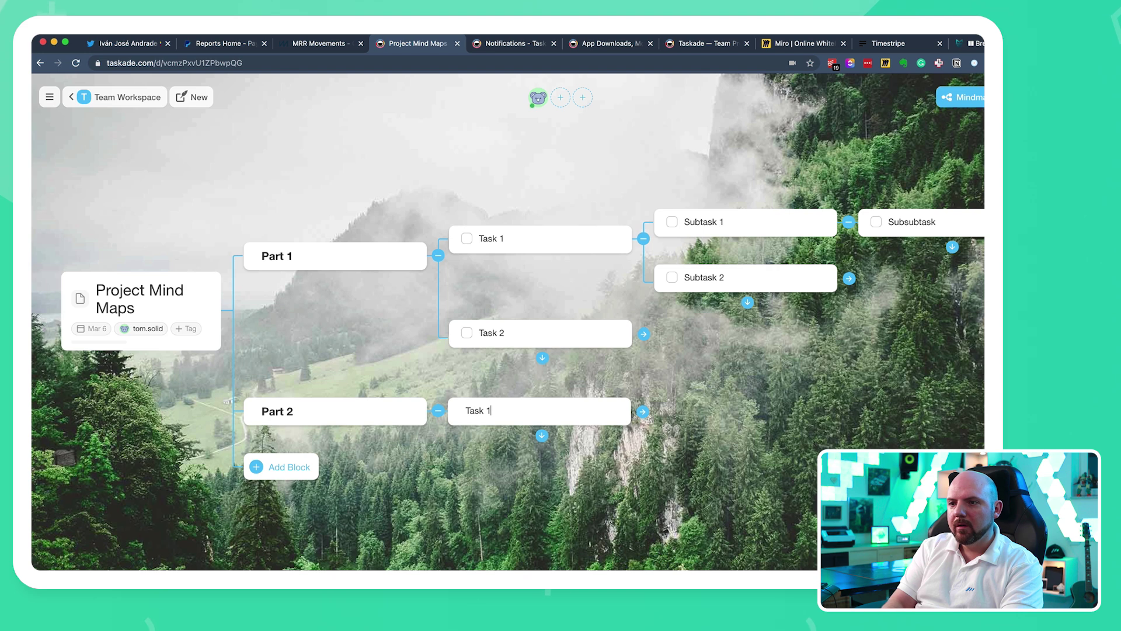
type("2.1")
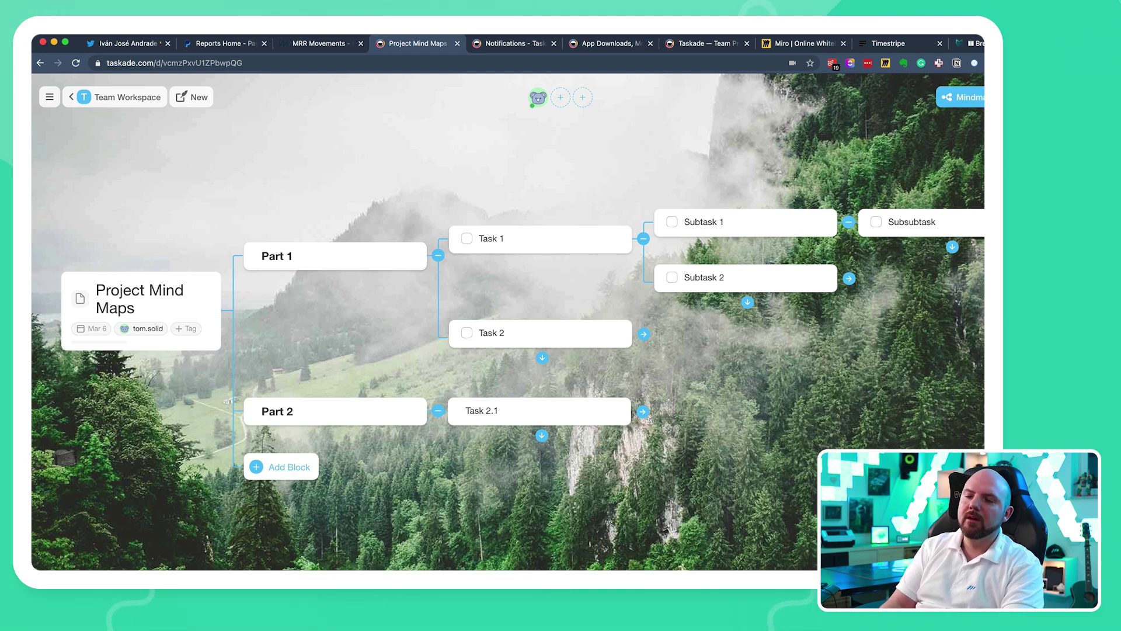
key("Return")
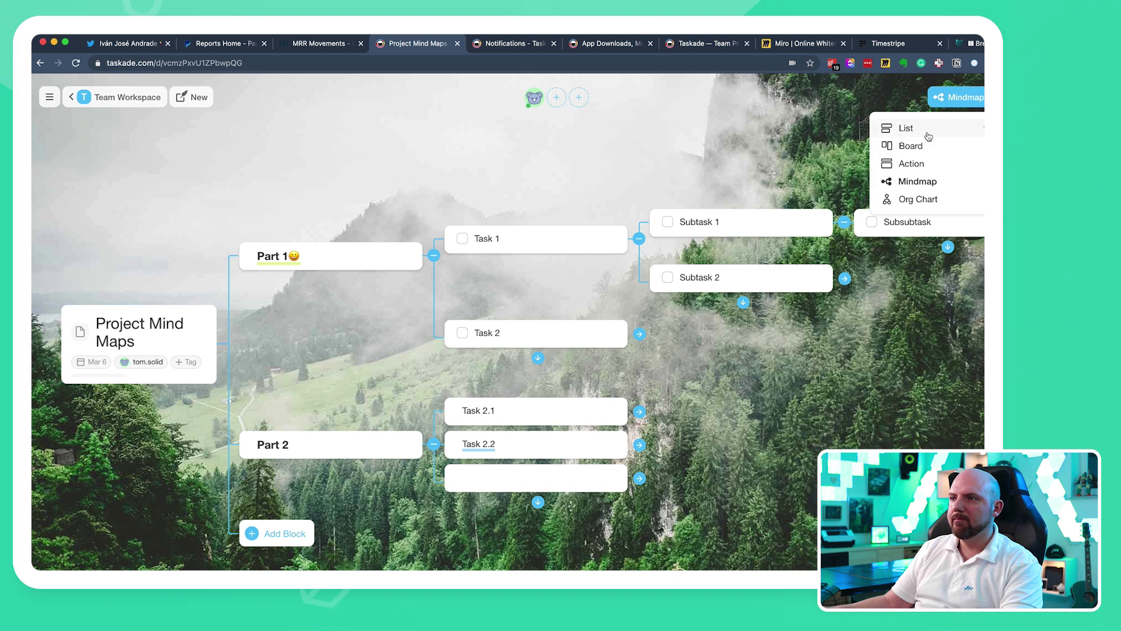
In List view, assign Task 1 to a member and give it a Mar 6 due date
left_click(928, 132)
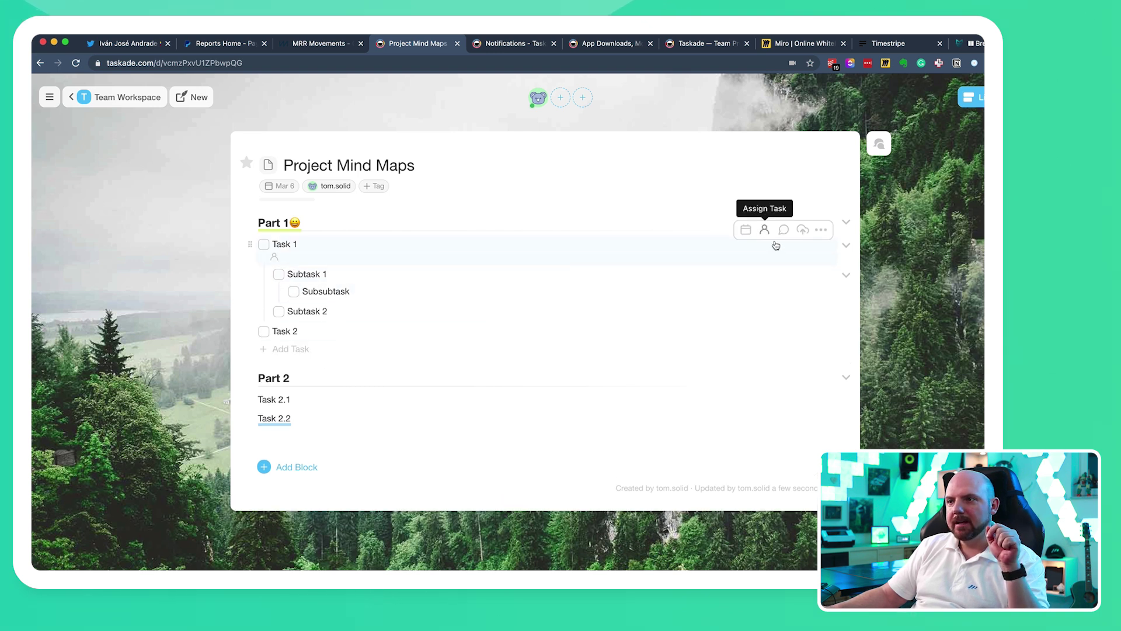
left_click(765, 229)
left_click(274, 300)
left_click(745, 276)
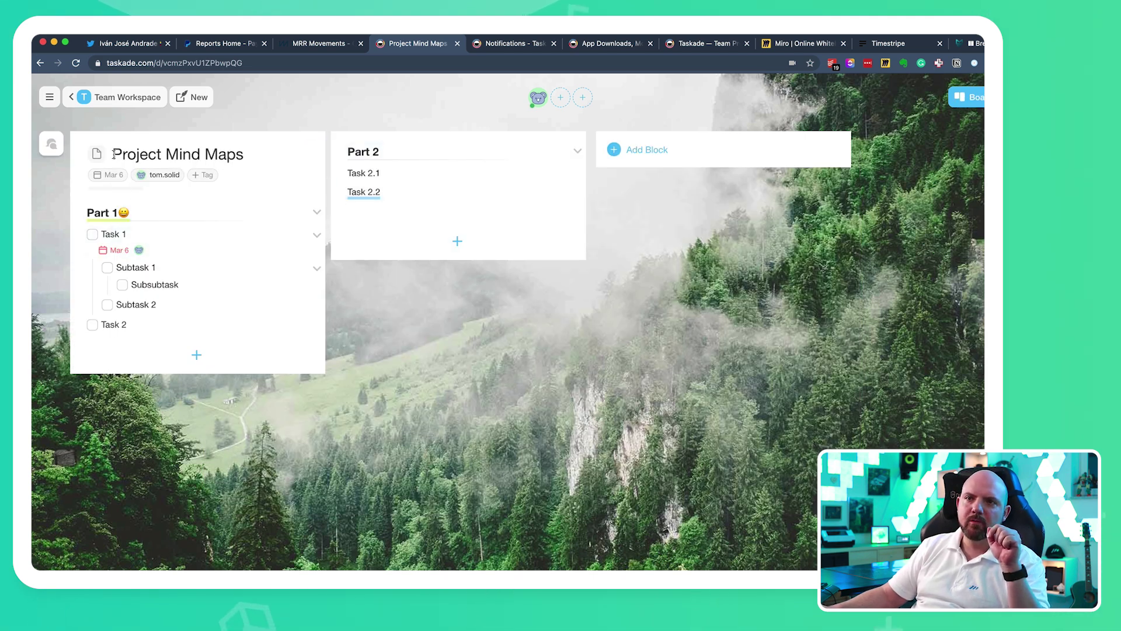
left_click_drag(114, 154, 230, 175)
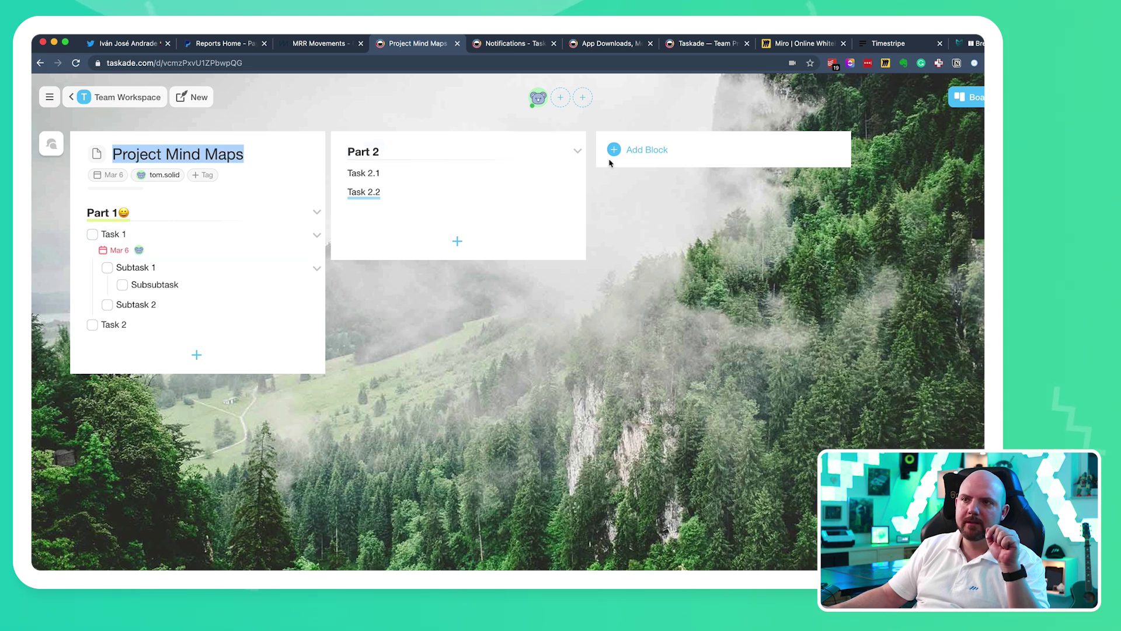
double_click(89, 215)
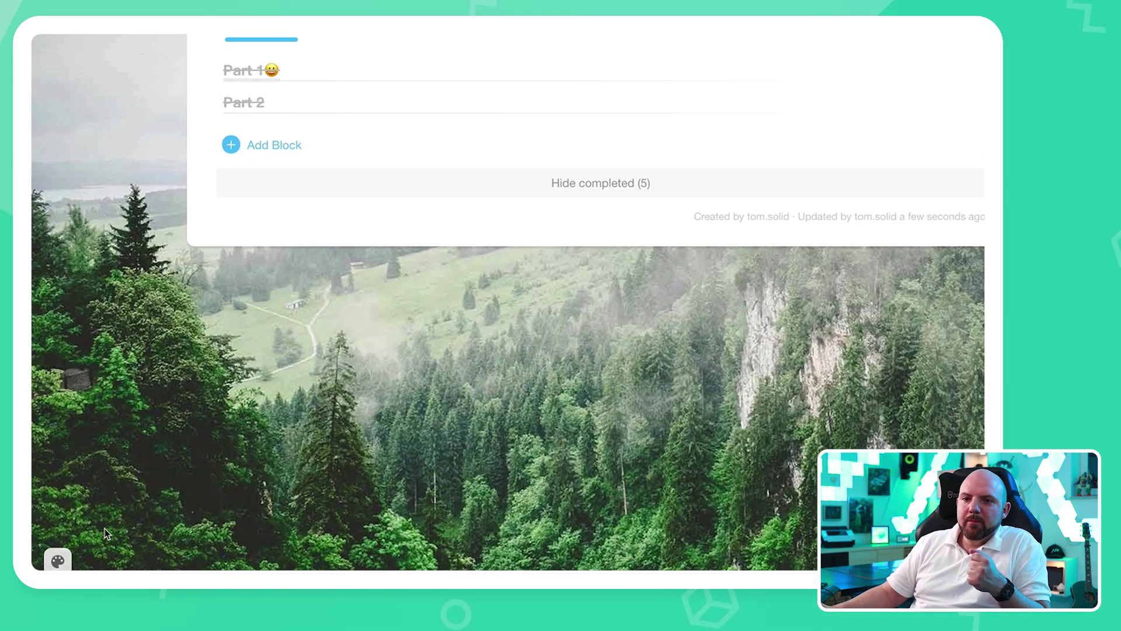
Try pink, orange, green and light blue backgrounds, then mountain, railway and cliff photos
left_click(57, 561)
left_click(202, 384)
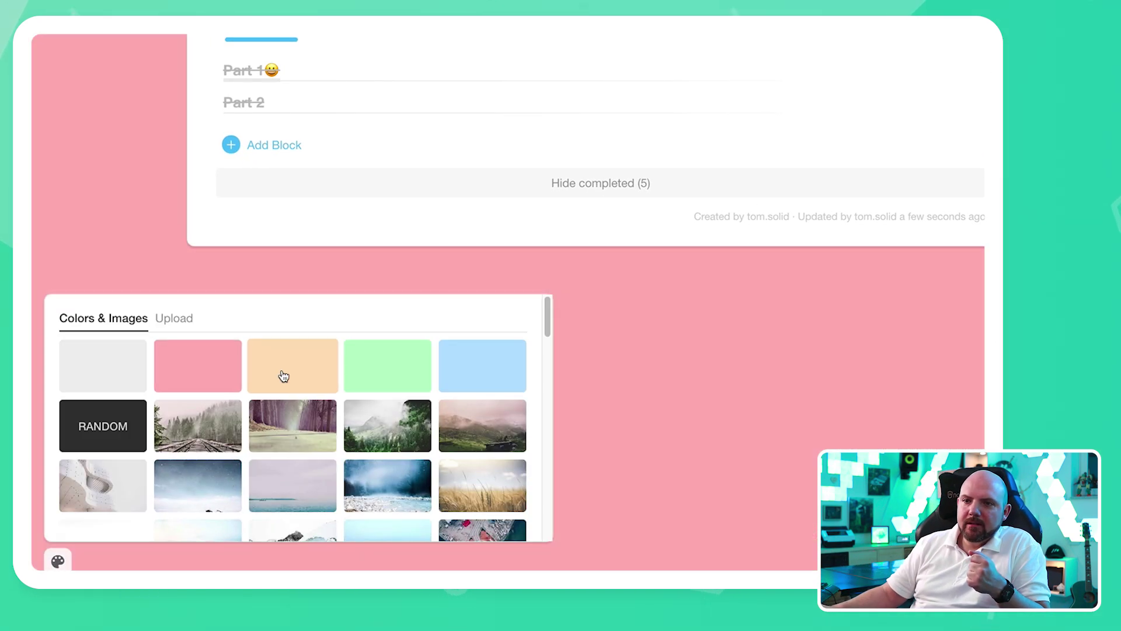
left_click(282, 376)
left_click(370, 374)
left_click(457, 366)
left_click(392, 427)
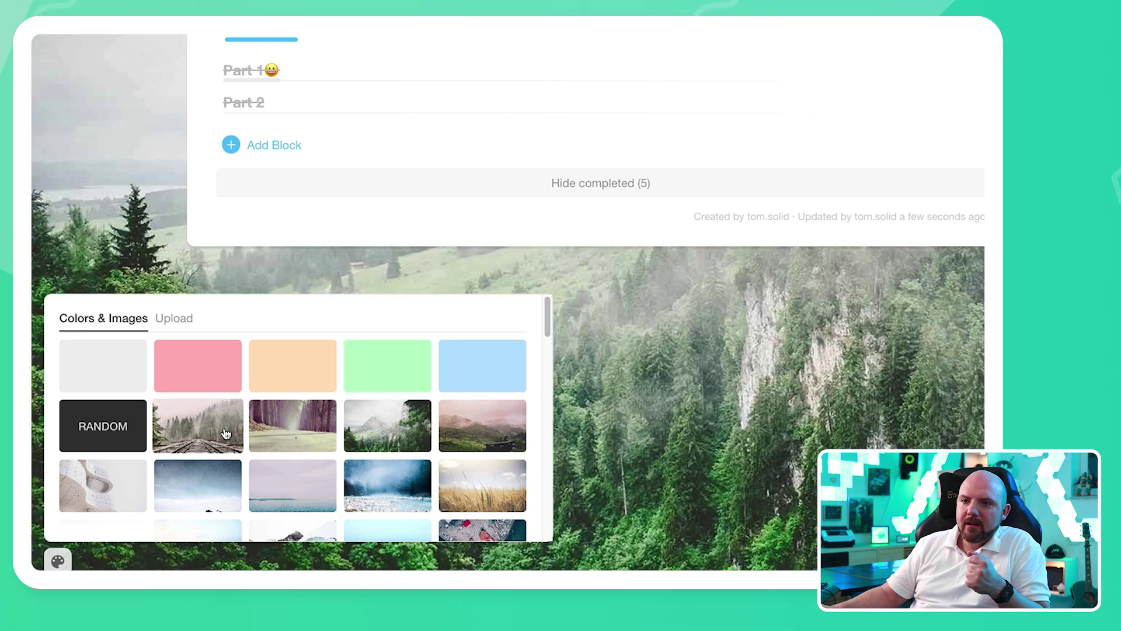
left_click(226, 433)
left_click(92, 425)
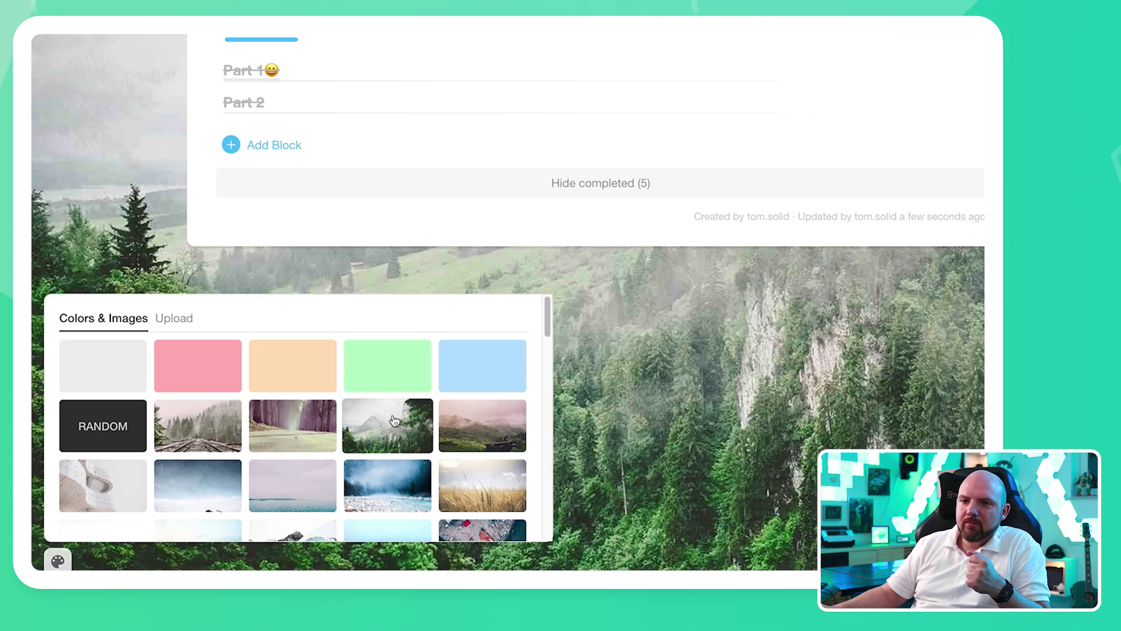
Settle on the pastel scale-tile photo background and open the calendar of dated tasks
scroll(183, 461, "down", 3)
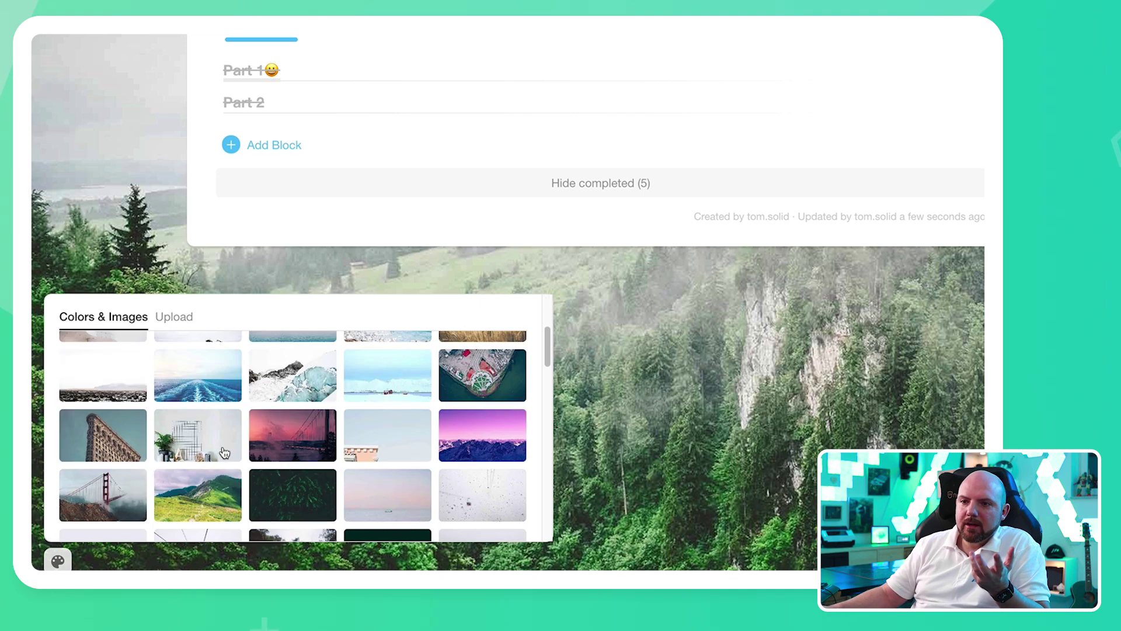
scroll(183, 462, "up", 1)
left_click(103, 435)
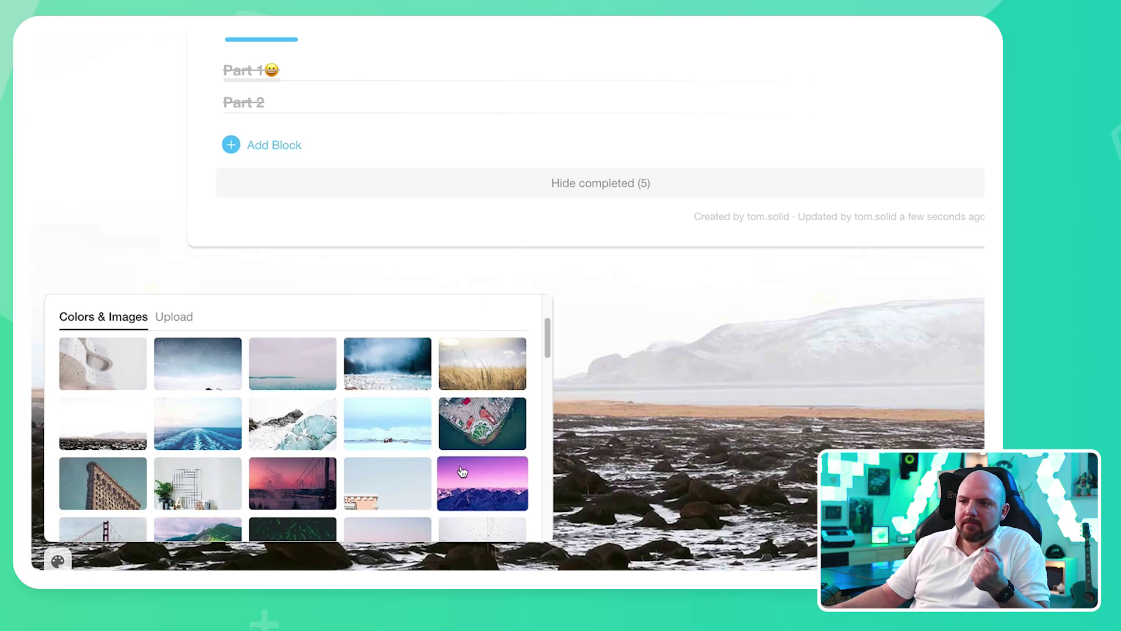
left_click(444, 461)
scroll(175, 435, "down", 4)
left_click(172, 438)
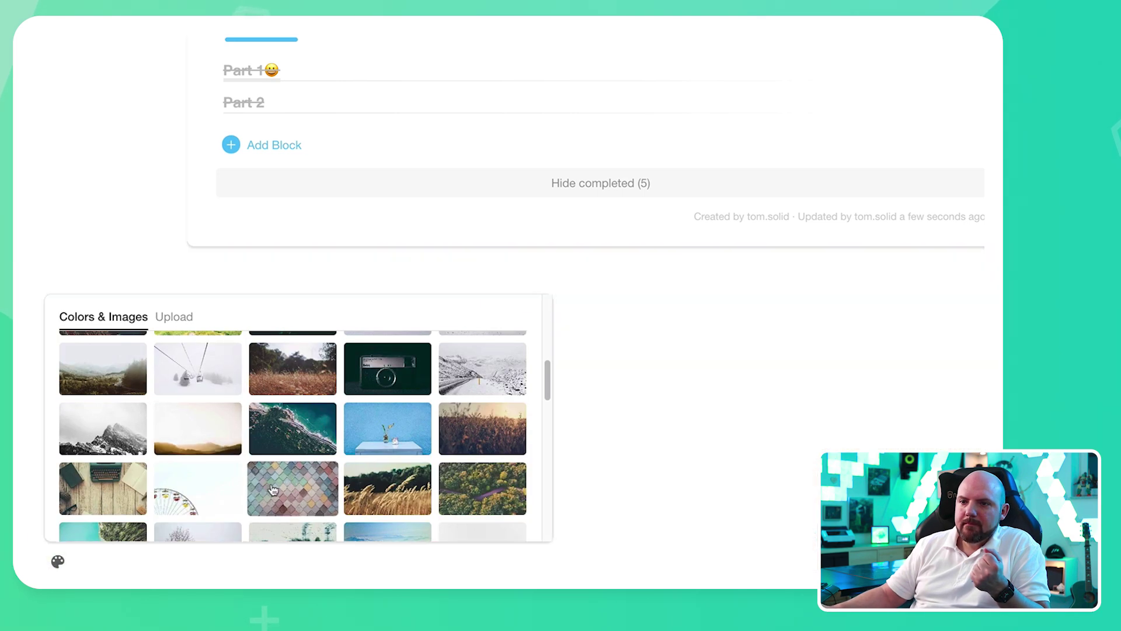
left_click(292, 488)
left_click(756, 431)
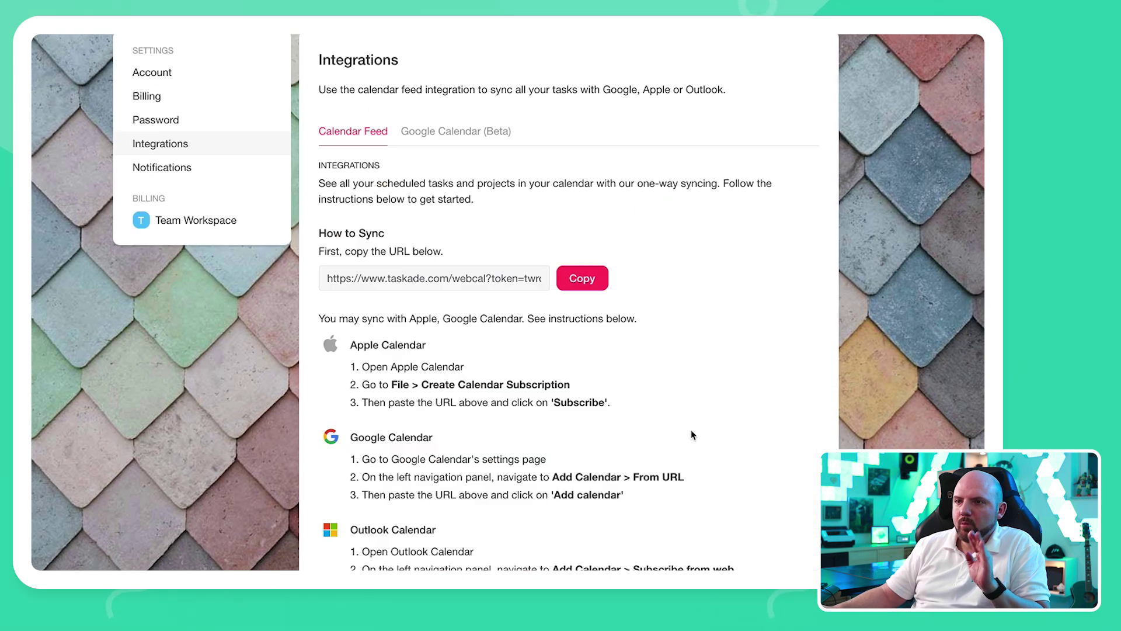
Scroll the Calendar Feed instructions and highlight the Google Calendar sync description
scroll(692, 435, "down", 2)
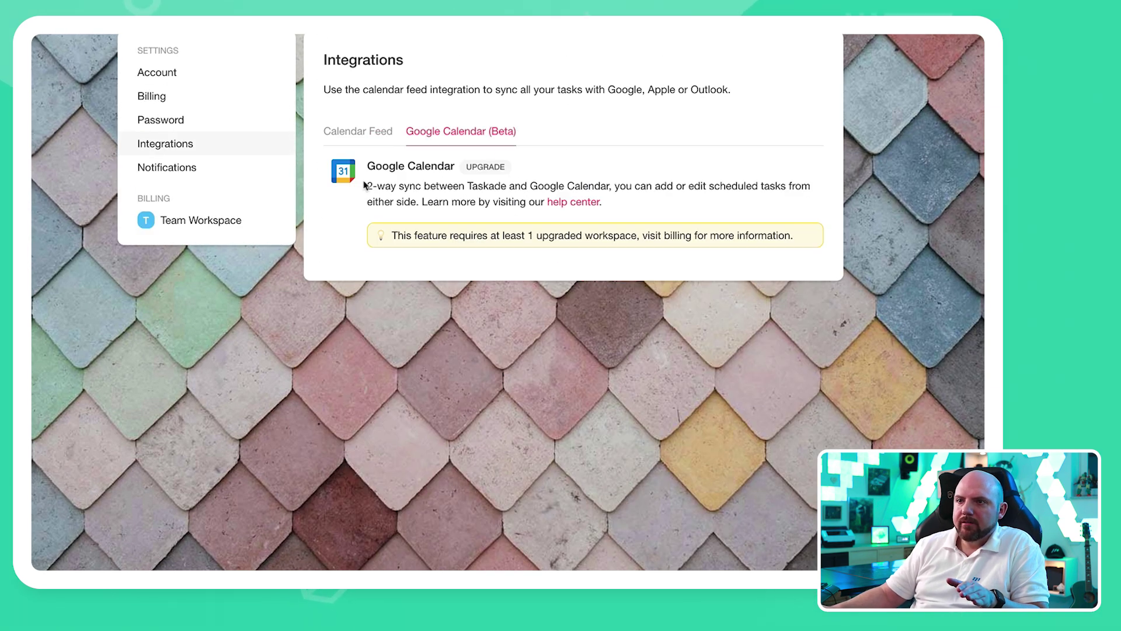
left_click_drag(366, 186, 601, 197)
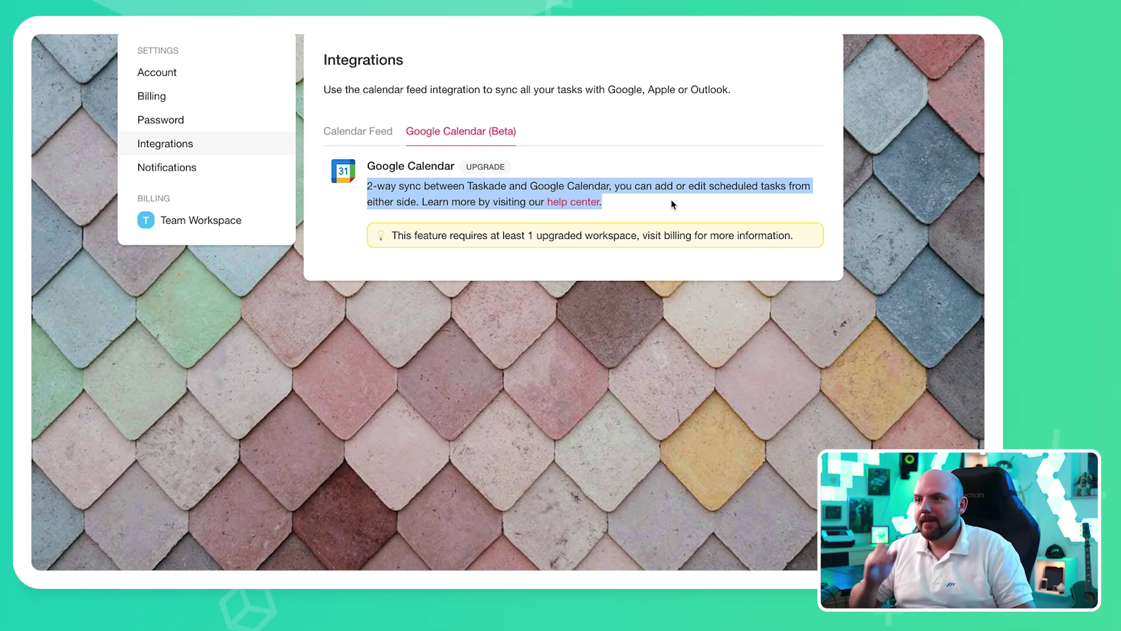
left_click(639, 183)
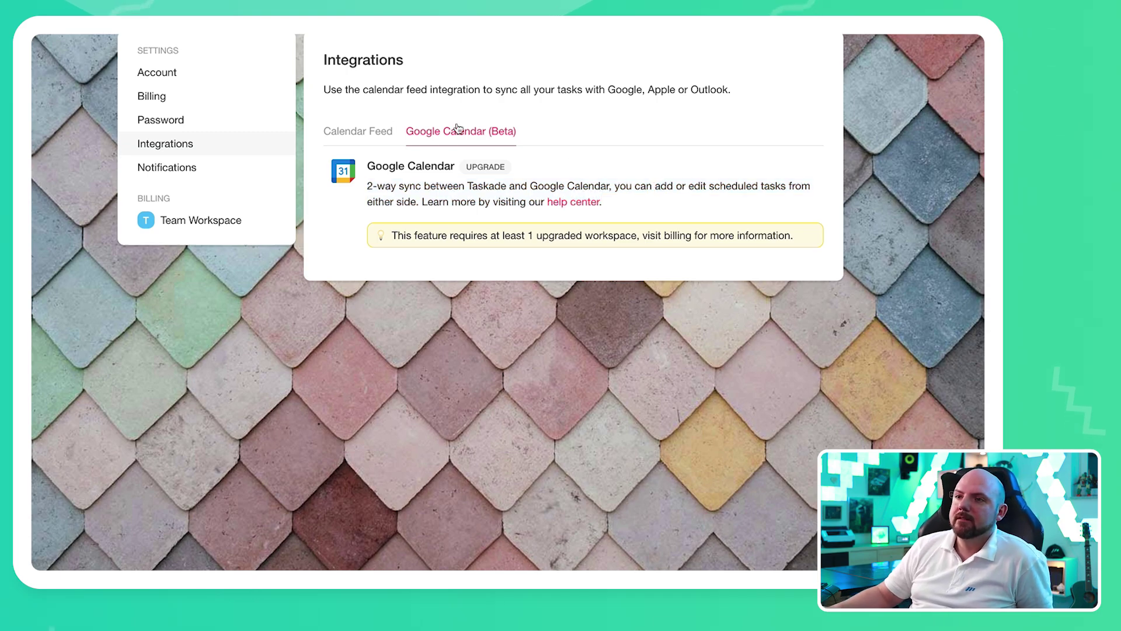